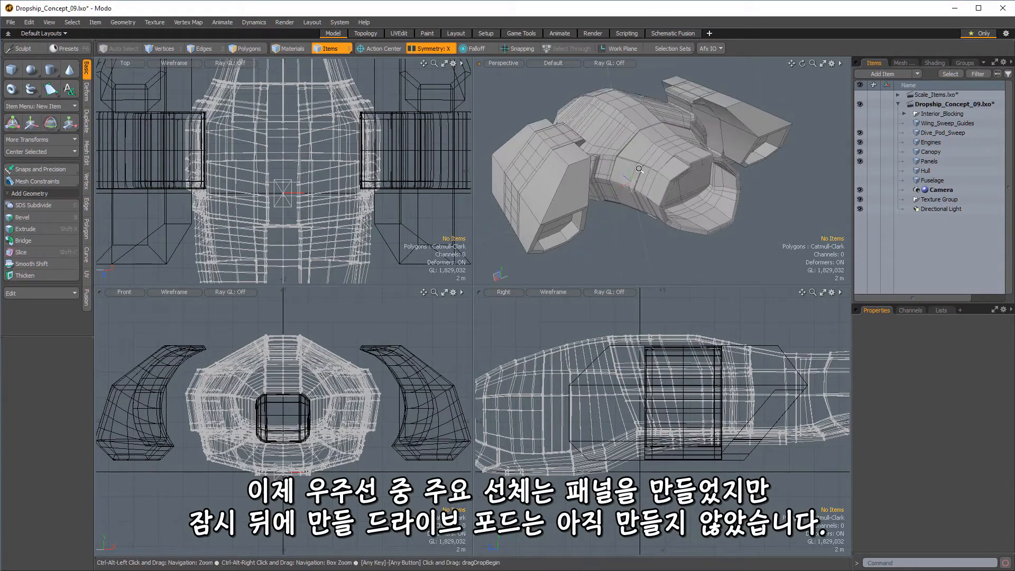
Examine the rear section of the Panels mesh by selecting its tail panels and the solid inner core around the drive opening
scroll(616, 204, "up", 3)
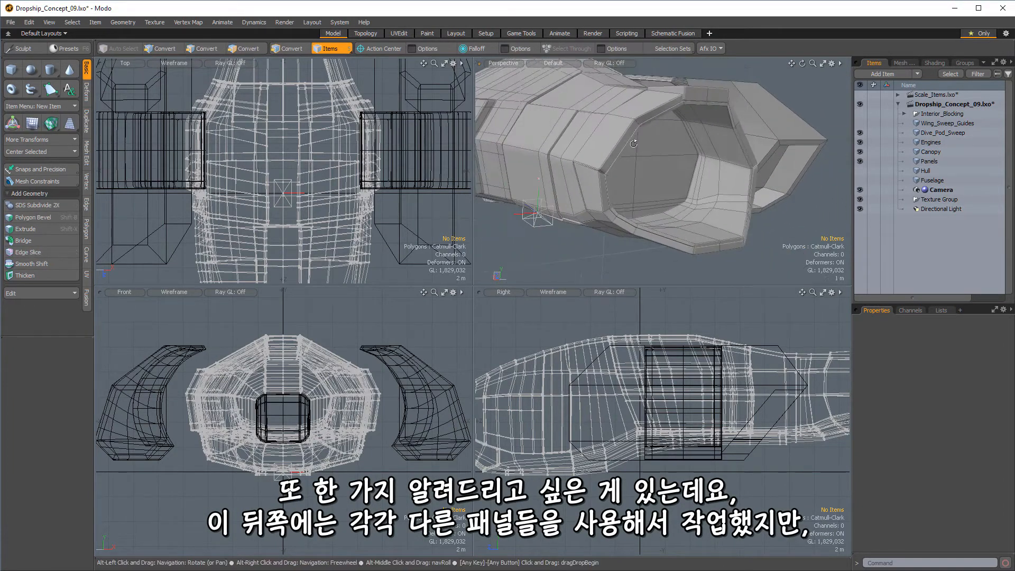
left_click(675, 112)
key("3")
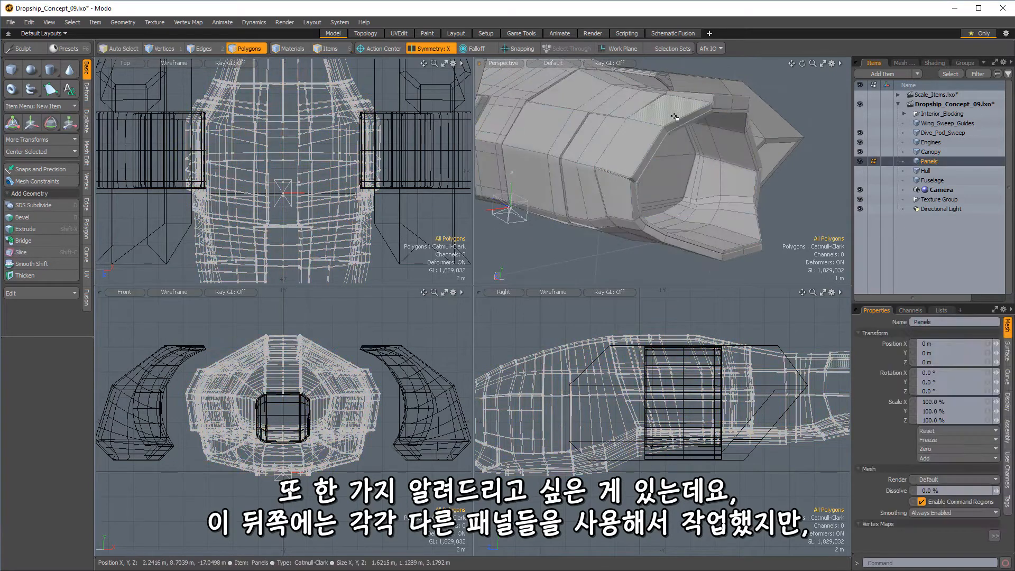
double_click(675, 117)
double_click(678, 131)
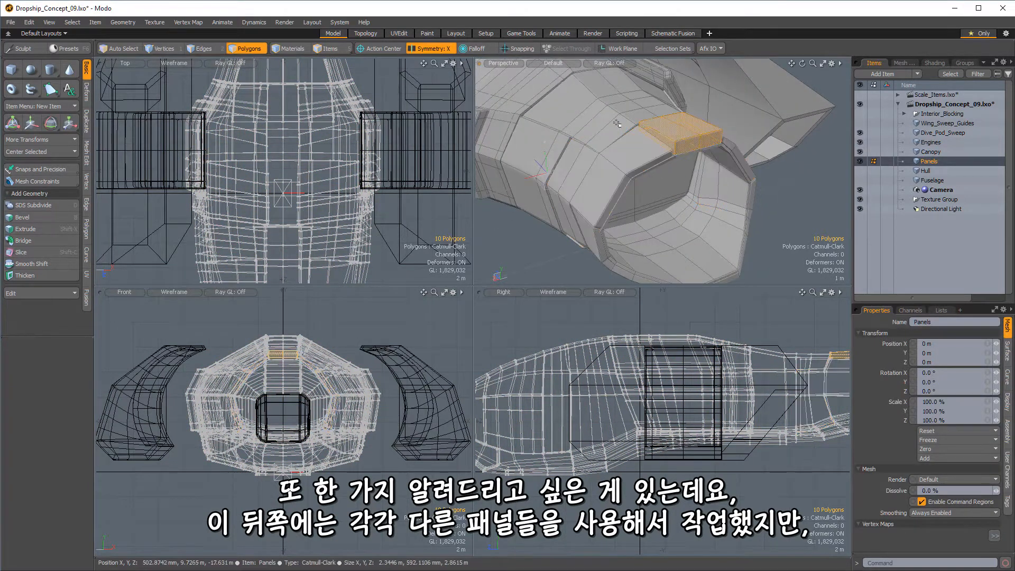
double_click(620, 125)
left_click(594, 157)
left_click_drag(629, 165, 592, 111, "alt")
double_click(614, 144)
left_click_drag(653, 176, 665, 84, "alt")
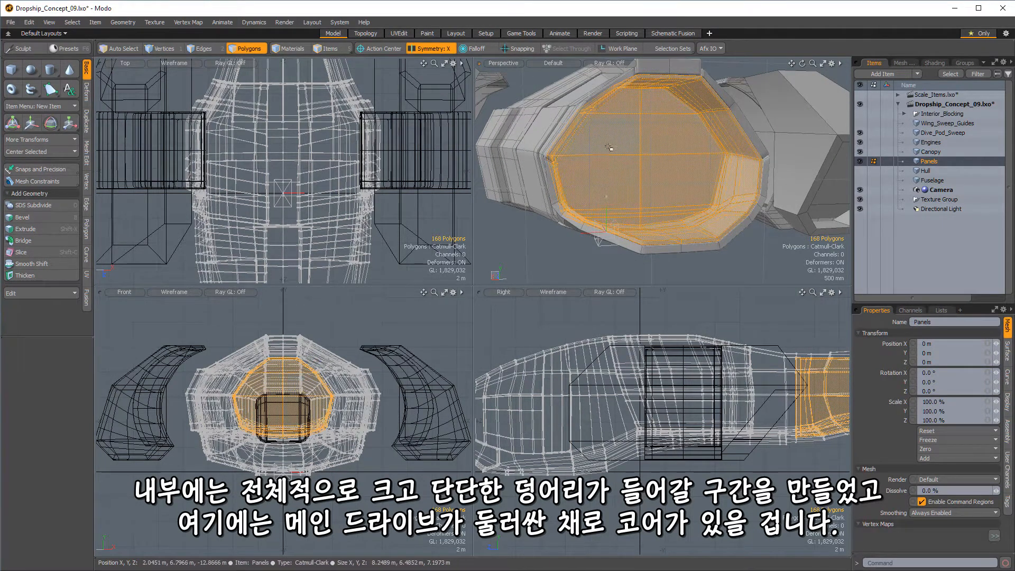
left_click_drag(632, 149, 623, 168, "alt")
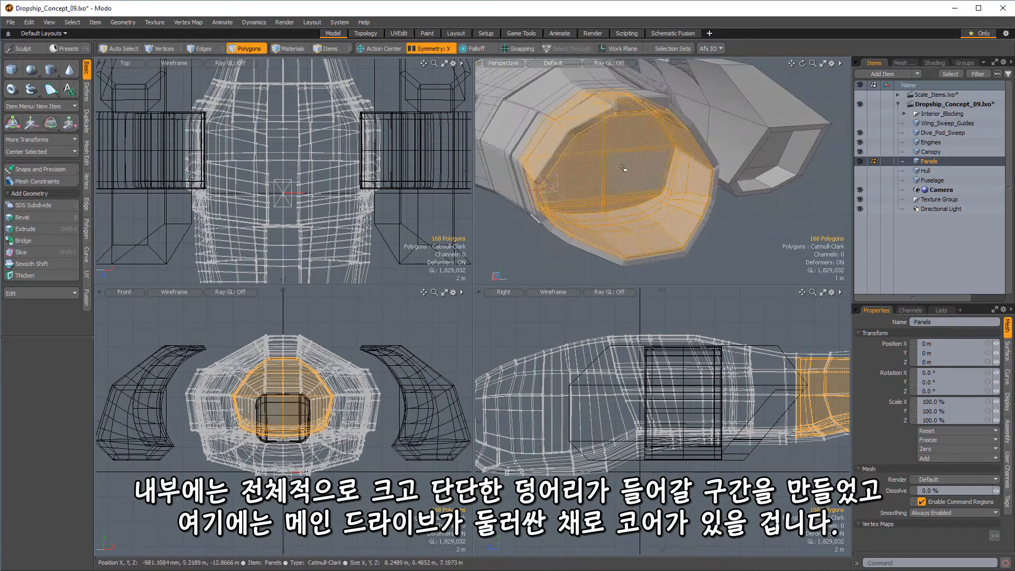
left_click(743, 220)
left_click_drag(737, 206, 634, 146, "alt")
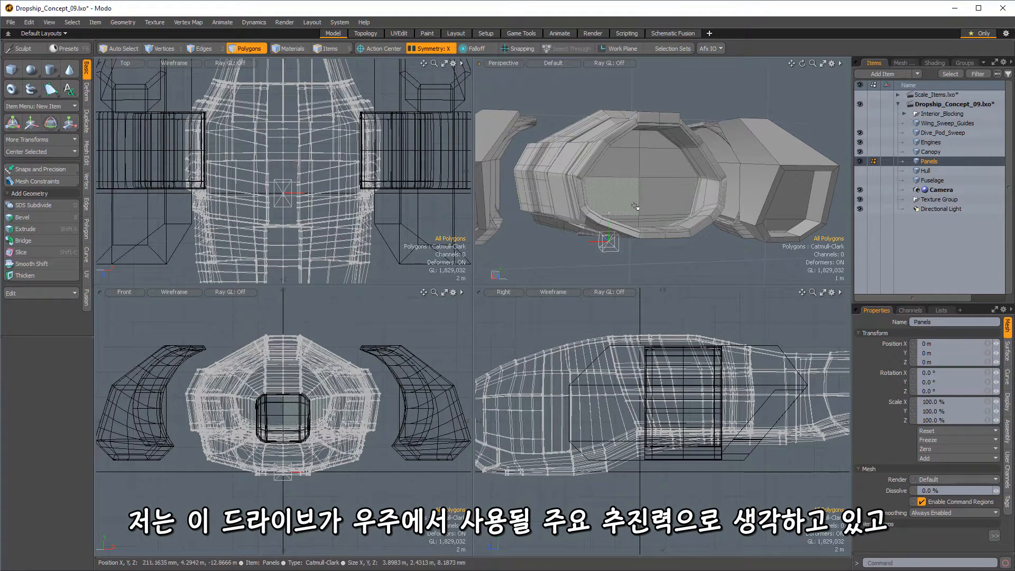
Examine the rear main drive opening and the engine pods on both sides of the hull from several angles
left_click(640, 175)
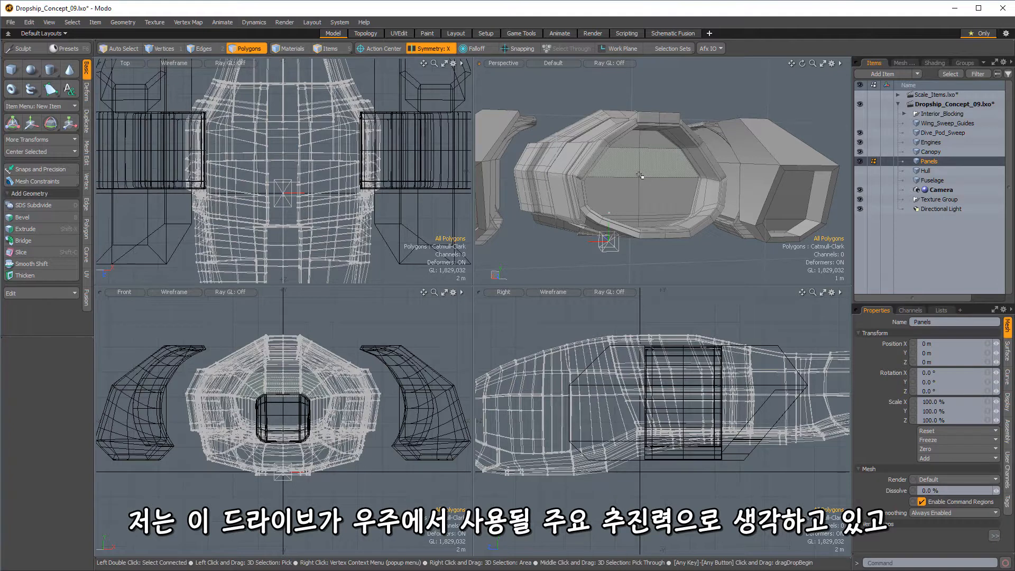
left_click_drag(639, 175, 533, 178, "alt")
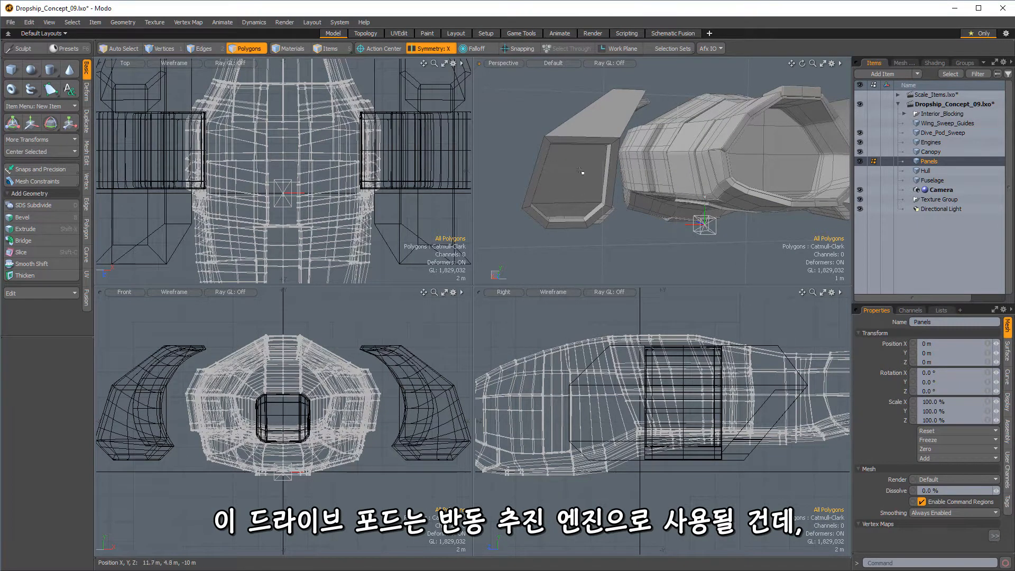
mouse_move(579, 172)
left_mouse_down("alt")
mouse_move(568, 158)
mouse_move(595, 143)
mouse_move(588, 129)
mouse_move(501, 112)
mouse_move(573, 167)
left_mouse_up("alt")
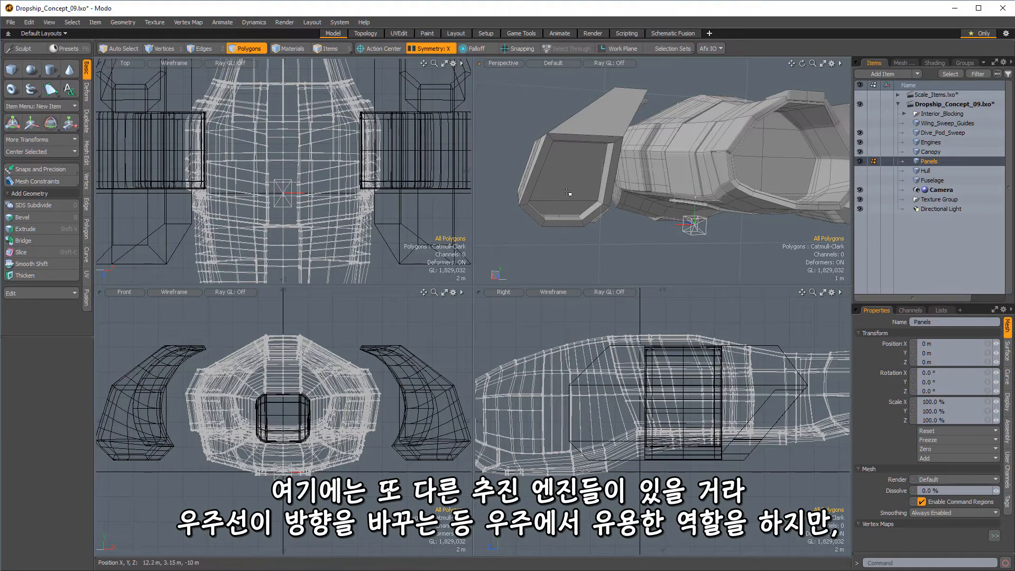
middle_click_drag(652, 177, 592, 134)
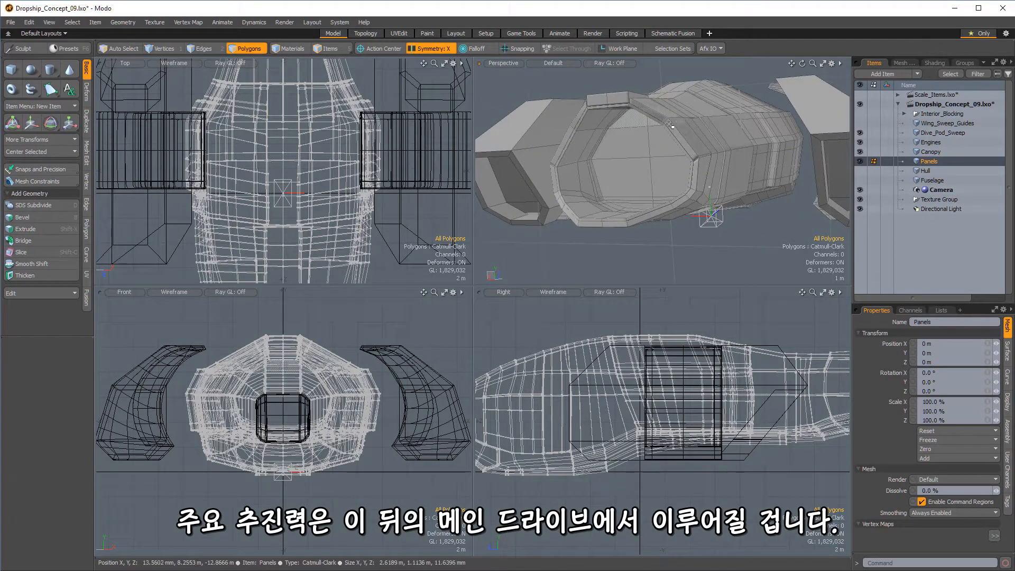
left_click_drag(592, 134, 711, 185, "alt")
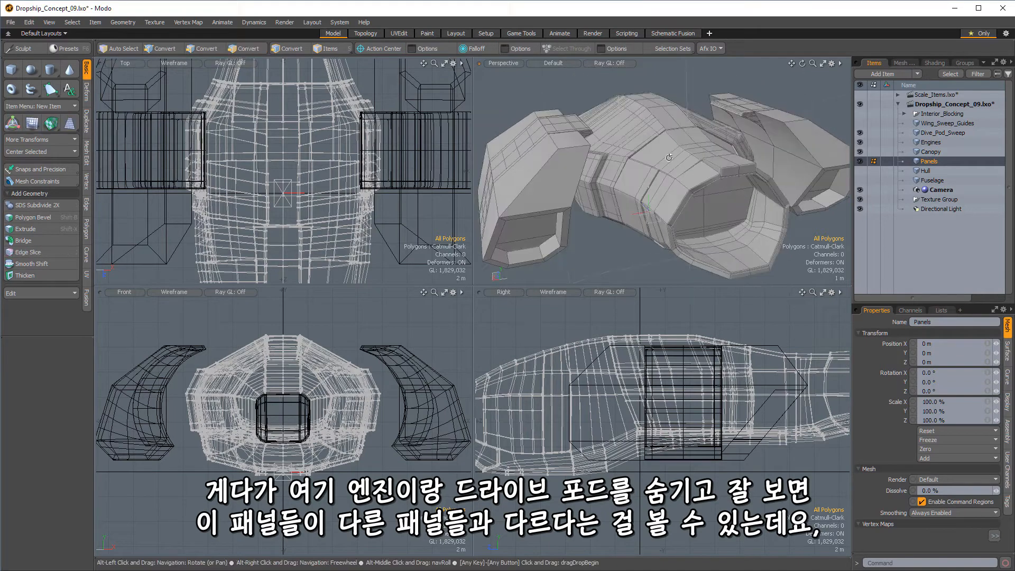
Hide the Engines and Dive_Pod_Sweep meshes so the hull panels stand alone
left_click(860, 142)
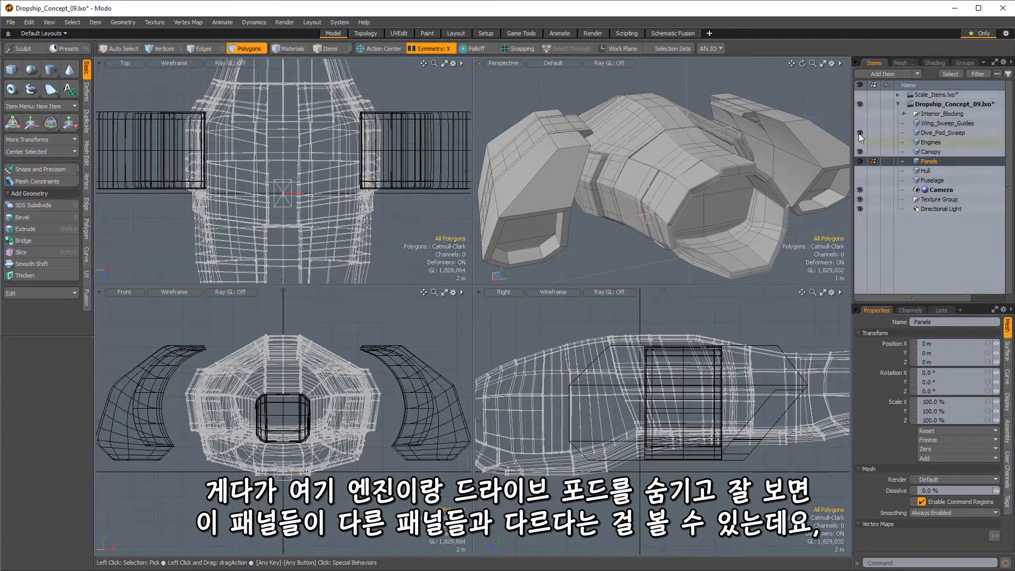
left_click(860, 133)
left_click_drag(756, 222, 696, 219, "alt")
Cut the large mid-hull side panels on both sides out of Panels and paste them into a new mesh named Drive_Mounts
left_click(698, 167)
double_click(699, 167)
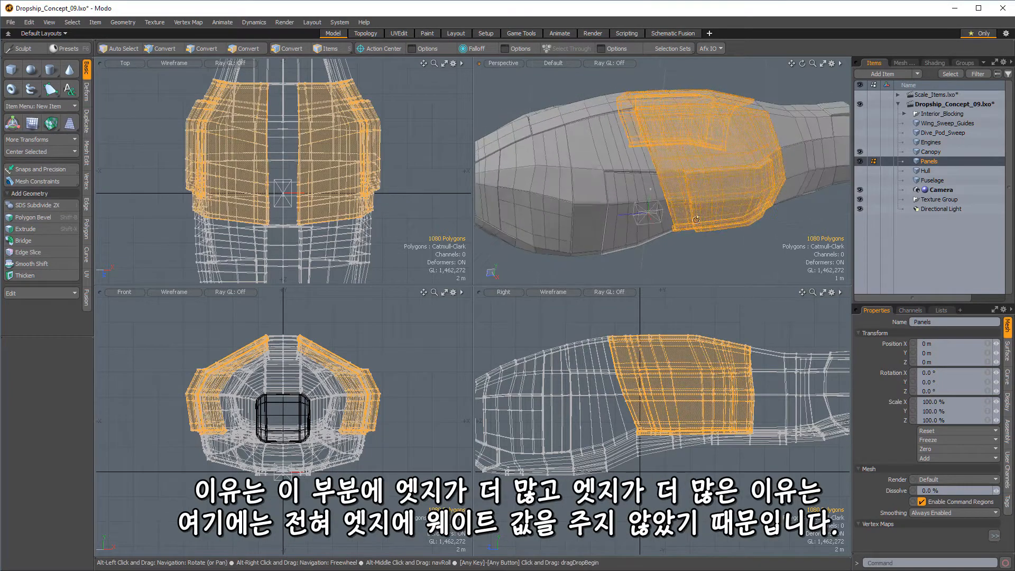
left_click_drag(621, 217, 739, 193, "alt")
left_click_drag(702, 154, 659, 172, "alt")
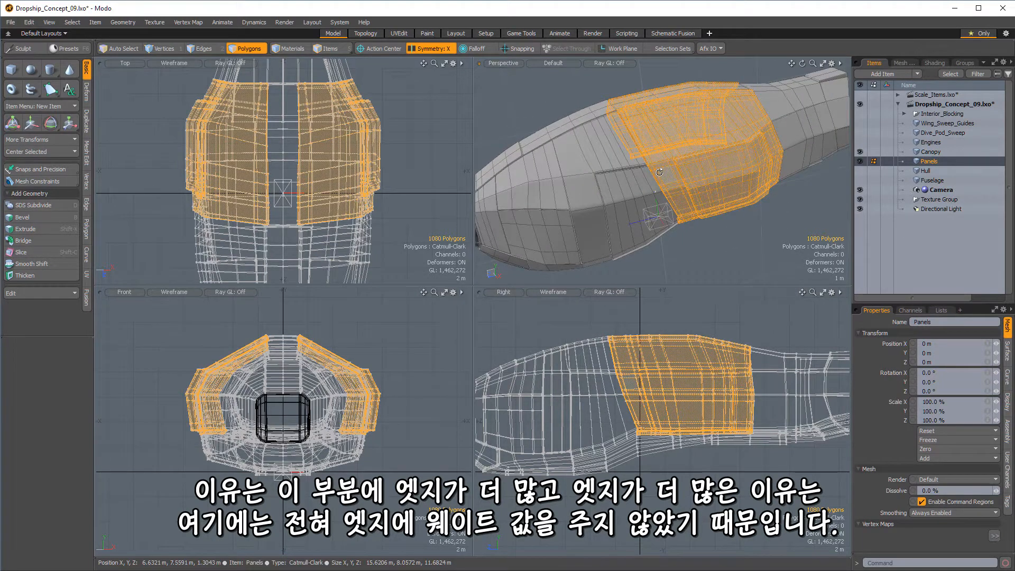
left_click_drag(659, 172, 607, 200, "alt")
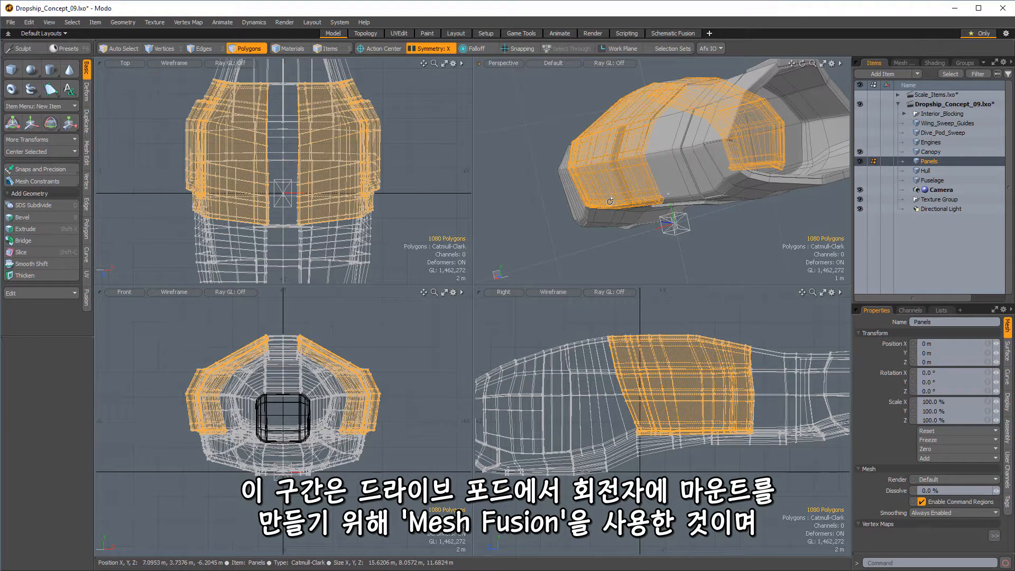
left_click_drag(651, 163, 613, 178, "alt")
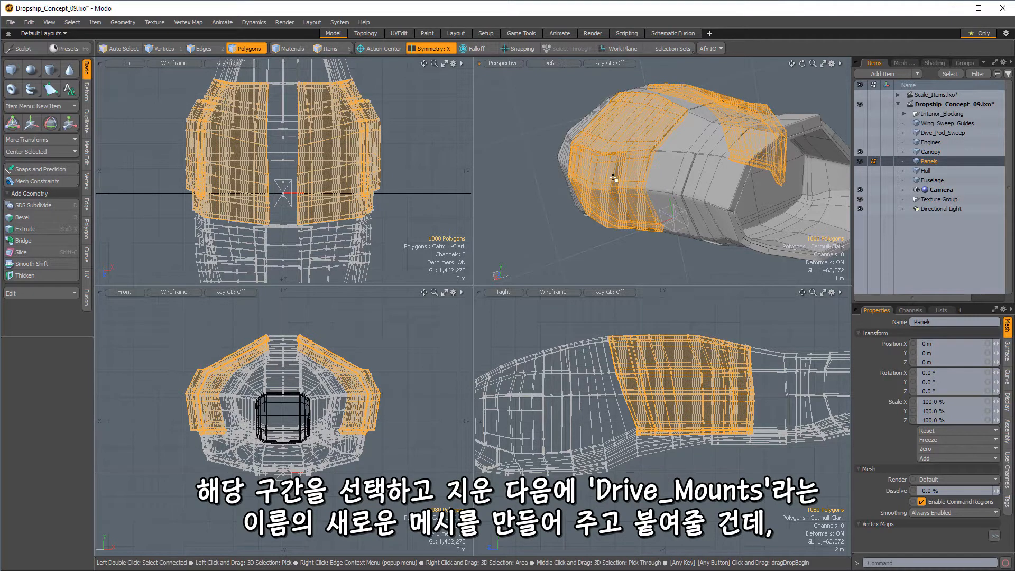
key("ctrl")
key("Delete")
left_click_drag(611, 178, 714, 173, "alt")
key("n")
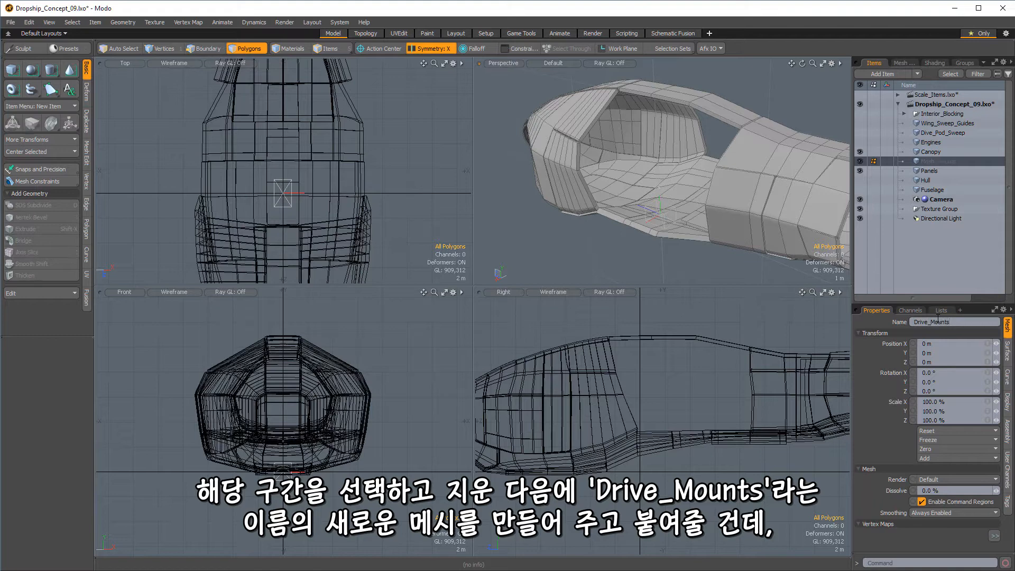
key("ctrl+v")
Turn off X symmetry and delete the negative X side panel from Drive_Mounts
left_click_drag(660, 174, 705, 167, "alt")
left_click(431, 48)
double_click(656, 149)
key("Delete")
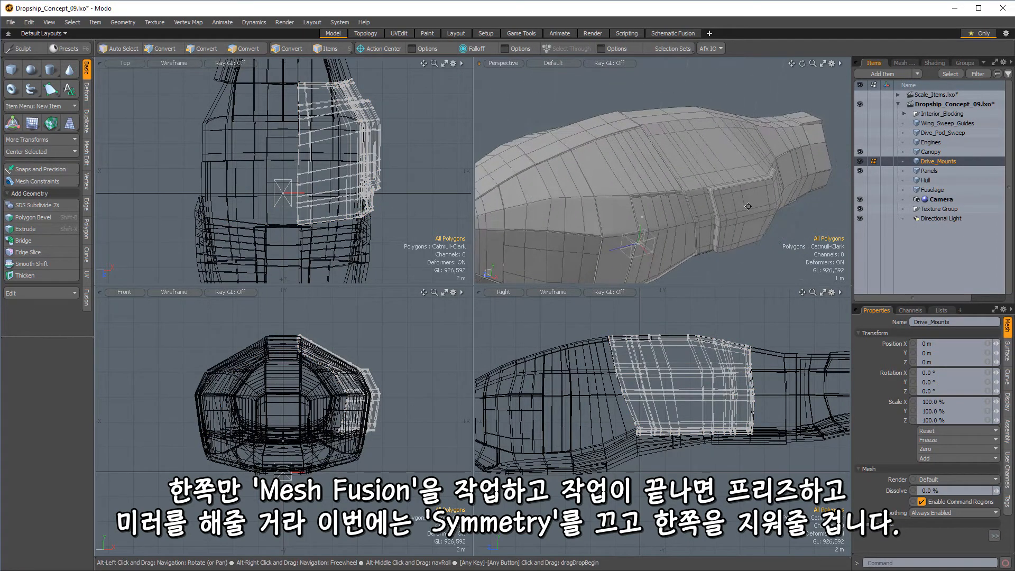
Activate Dive_Pod_Sweep and delete its negative X half, keeping only the pod section on the Drive_Mounts side
left_click_drag(748, 206, 715, 188, "alt")
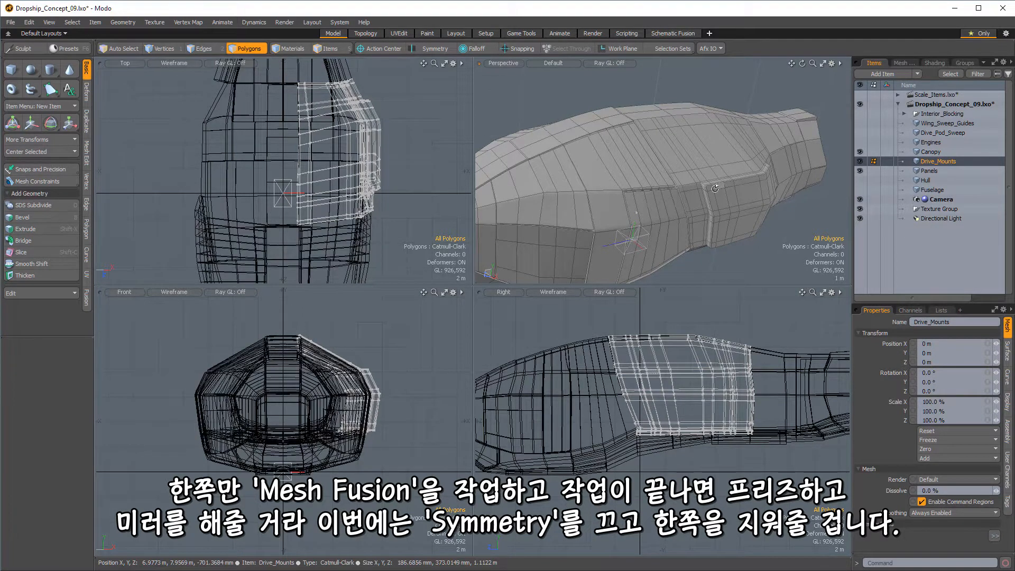
left_click_drag(714, 188, 497, 179, "alt")
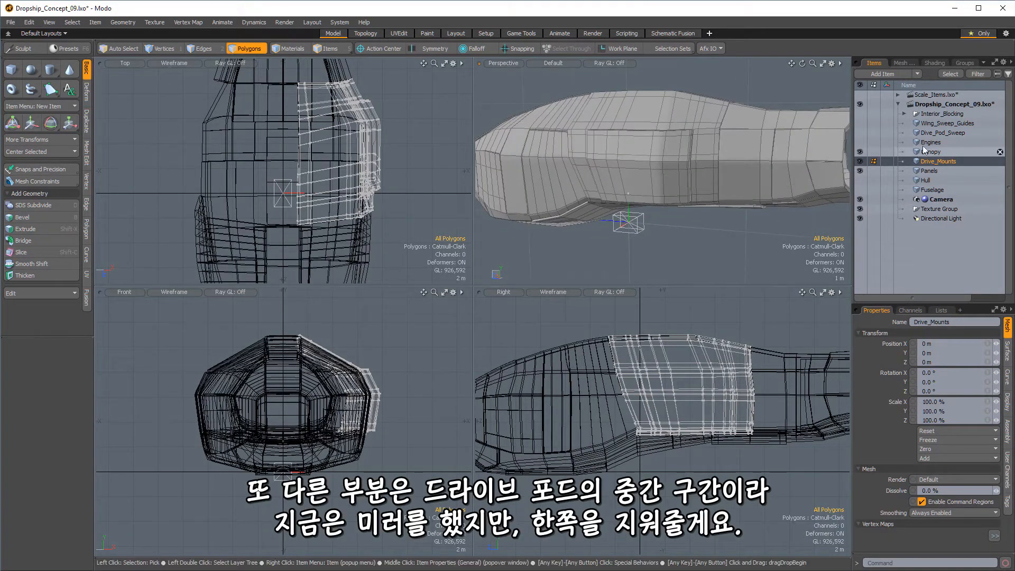
left_click(938, 132)
left_click_drag(661, 180, 613, 161, "alt")
double_click(746, 127)
key("Delete")
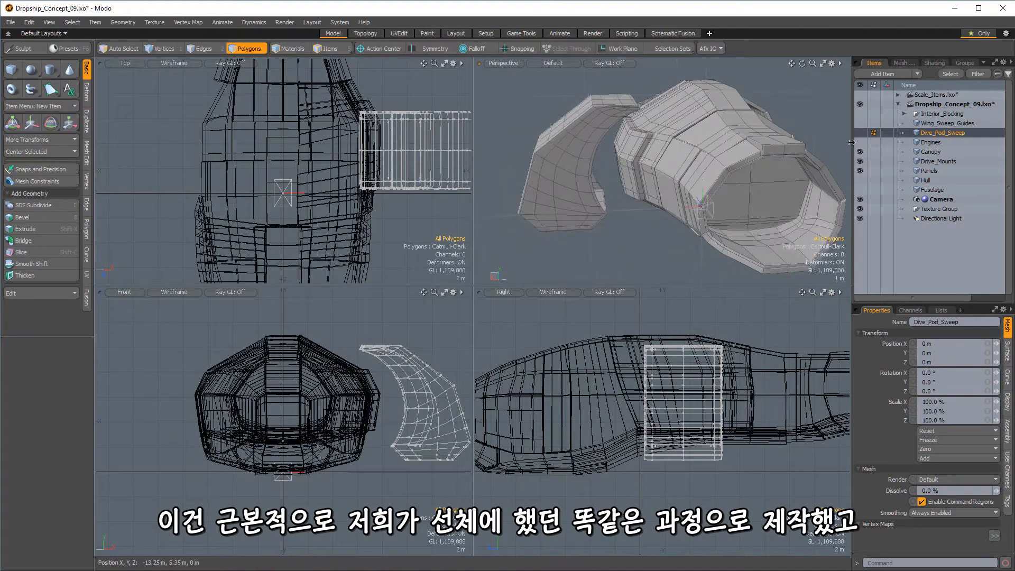
left_click_drag(565, 139, 581, 162, "alt")
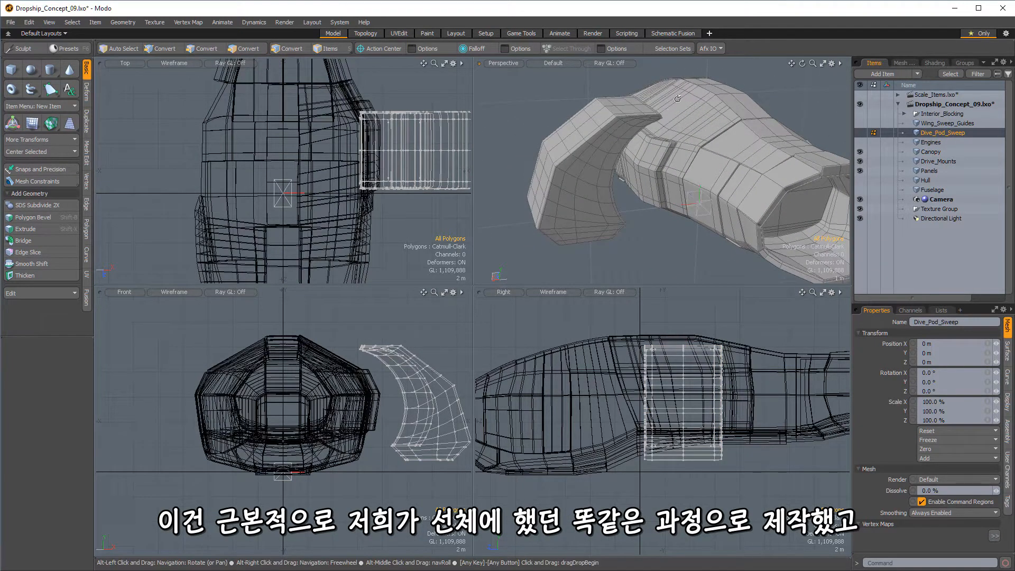
Activate and show the Engines mesh to examine the engine body beside the hull
left_click(937, 146)
left_click(863, 143)
left_click_drag(767, 159, 759, 185, "alt")
left_click_drag(616, 227, 661, 154, "alt")
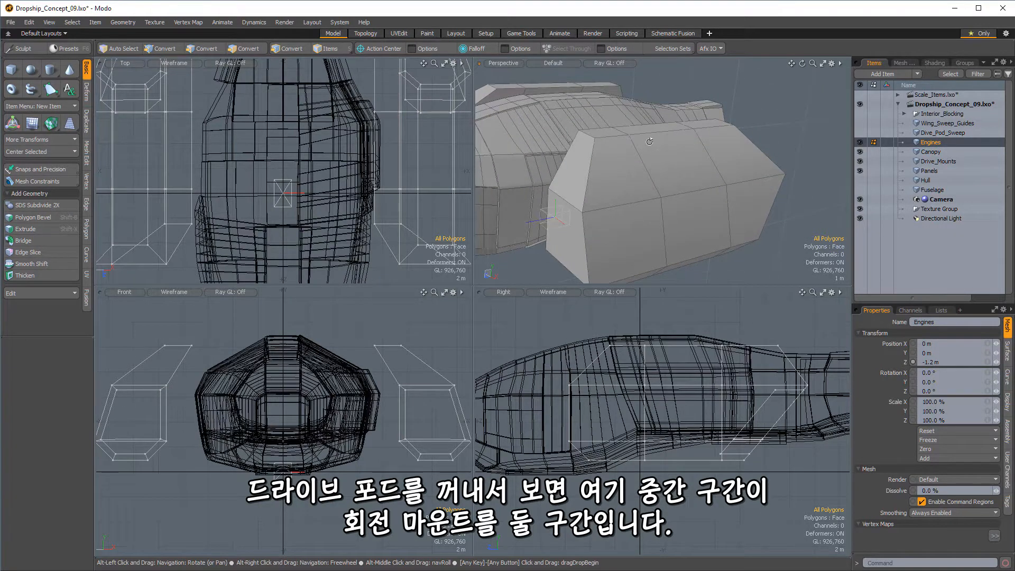
left_click_drag(649, 142, 749, 172, "alt")
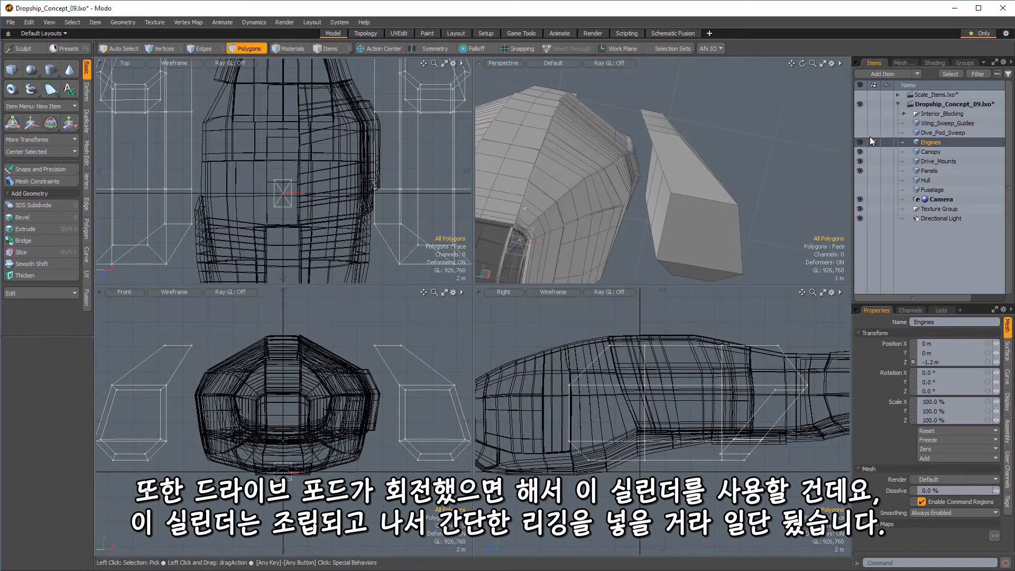
Hide the Engines mesh, then show Dive_Pod_Sweep and make it the active mesh
left_click(859, 142)
left_click(877, 133)
left_click(859, 132)
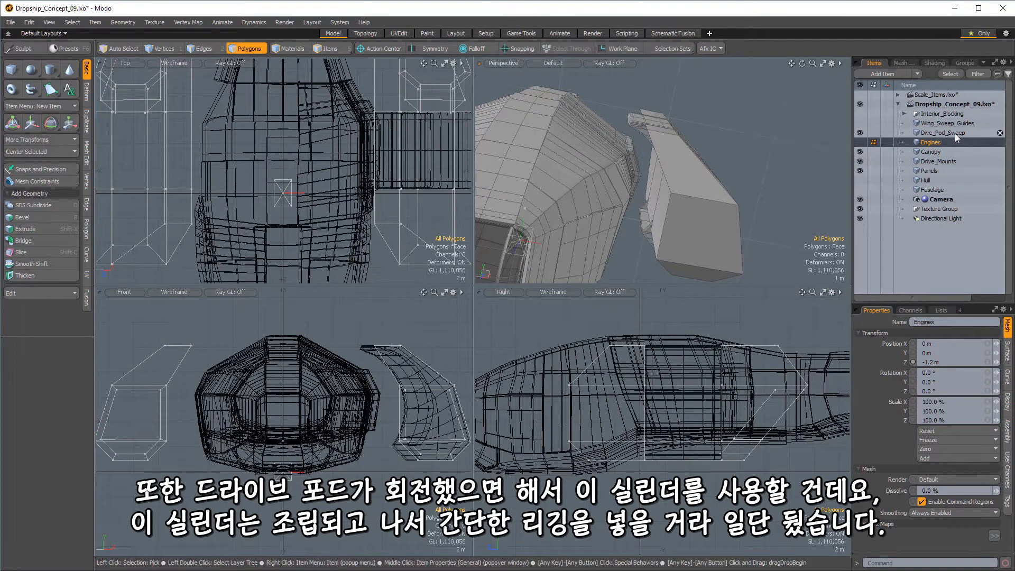
left_click_drag(762, 185, 641, 168, "alt")
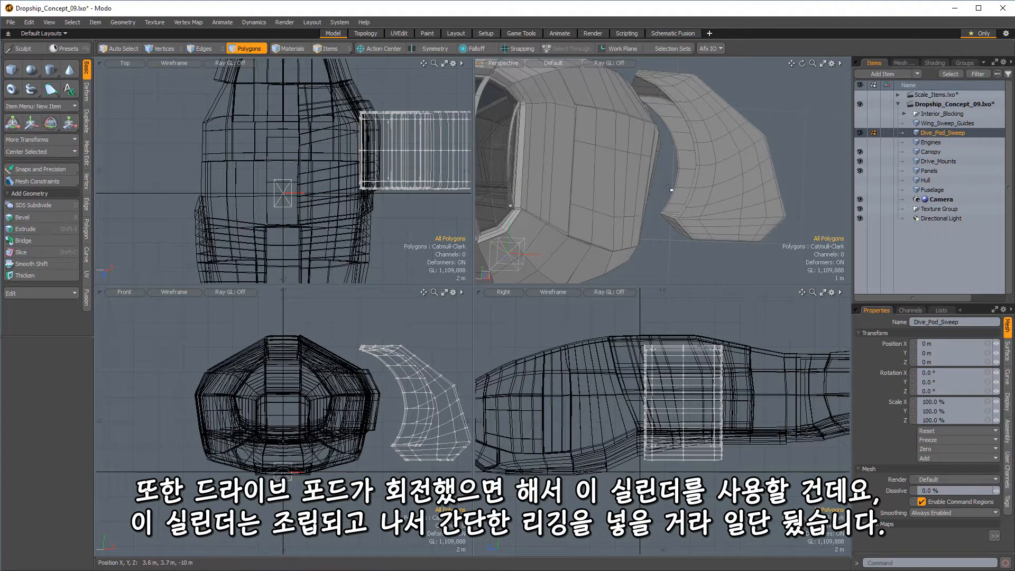
Show and activate Wing_Sweep_Guides with Dive_Pod_Sweep hidden to examine the guide cylinders beside the hull
left_click(859, 123)
left_click_drag(713, 196, 663, 204, "alt")
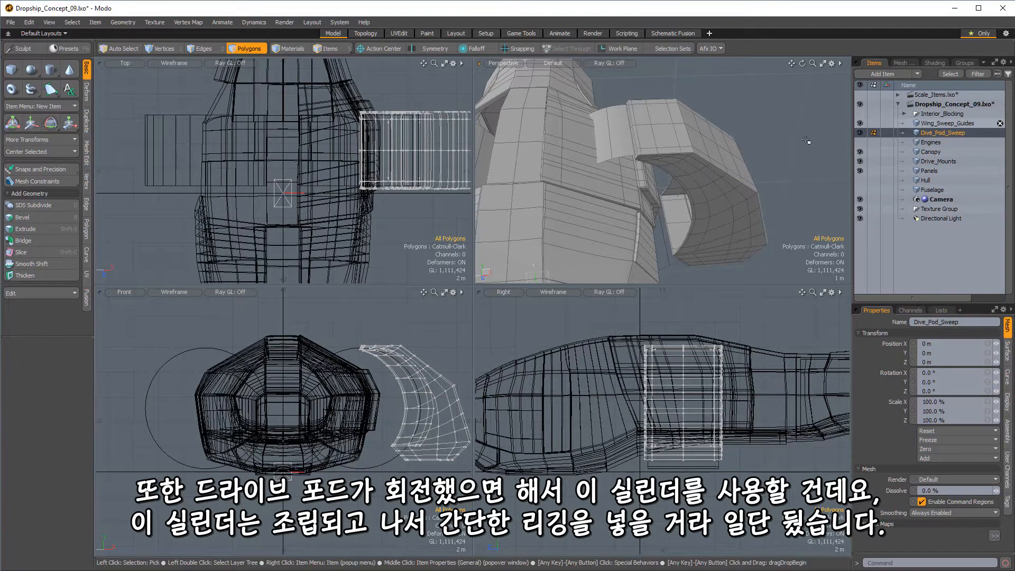
left_click(946, 123)
left_click_drag(711, 178, 688, 191, "alt")
left_click(859, 134)
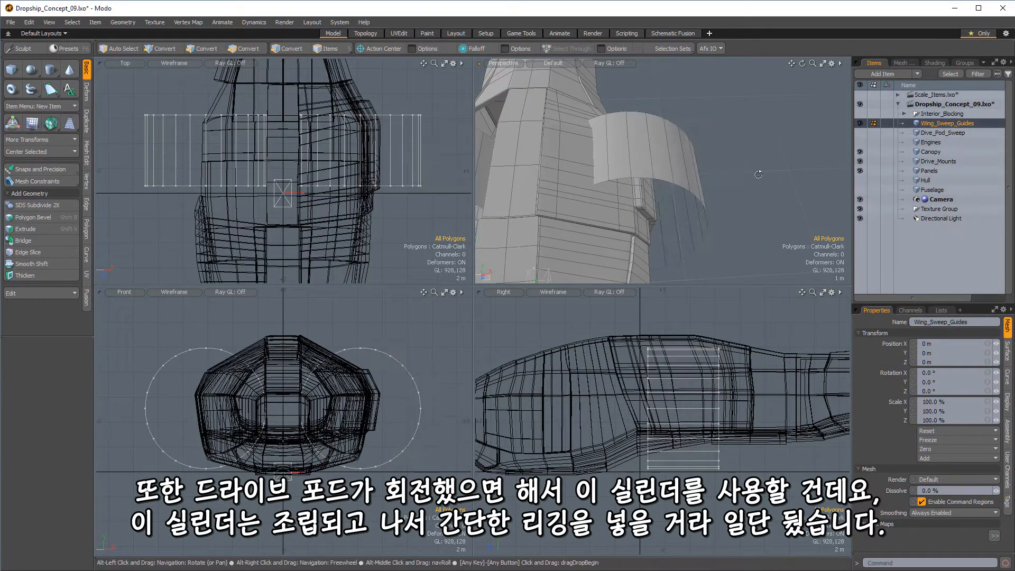
left_click_drag(758, 175, 649, 115, "alt")
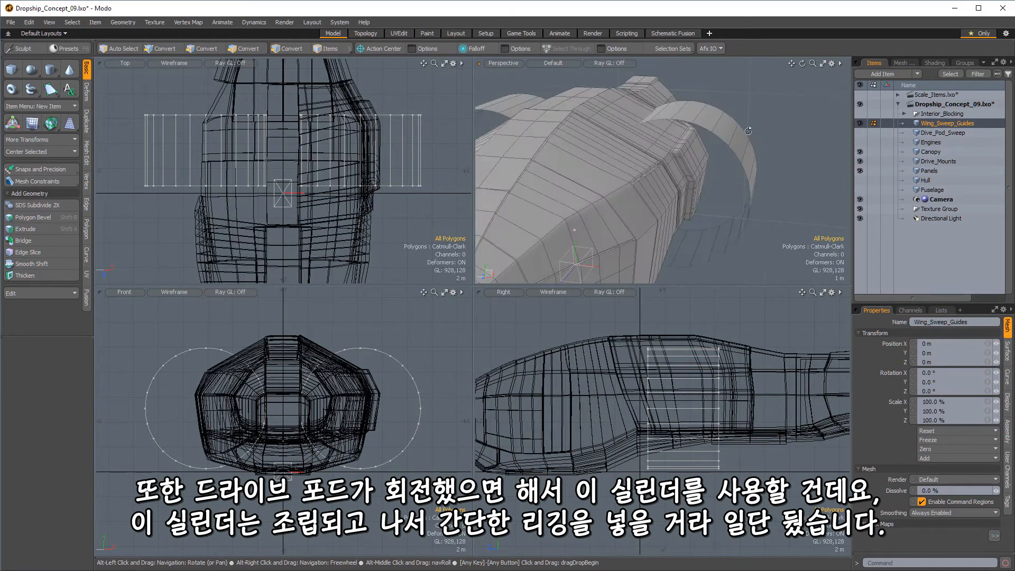
Make Dive_Pod_Sweep active and visible again and hide Wing_Sweep_Guides
left_click(924, 135)
left_click(859, 133)
left_click(859, 123)
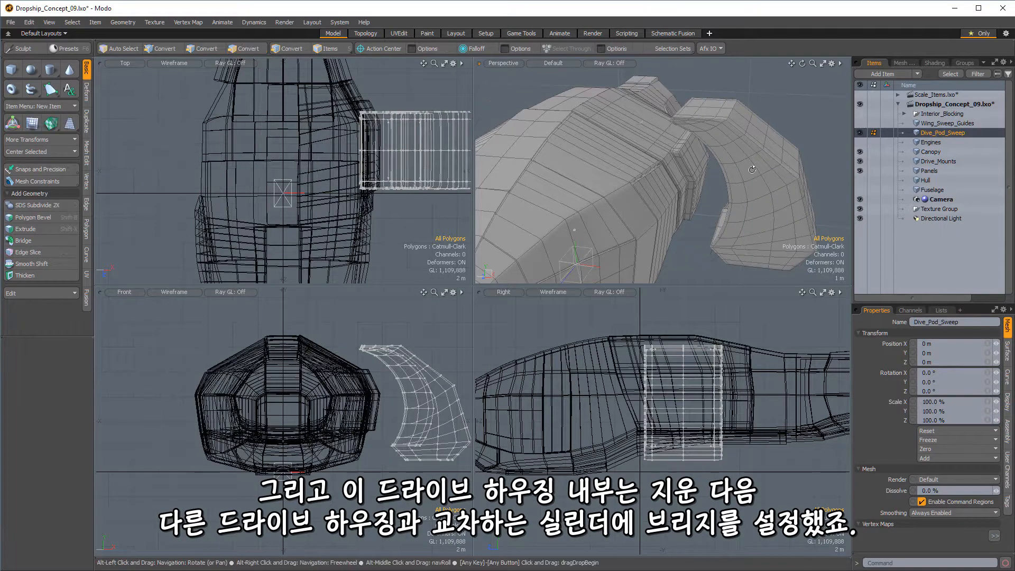
left_click_drag(636, 117, 704, 105, "alt")
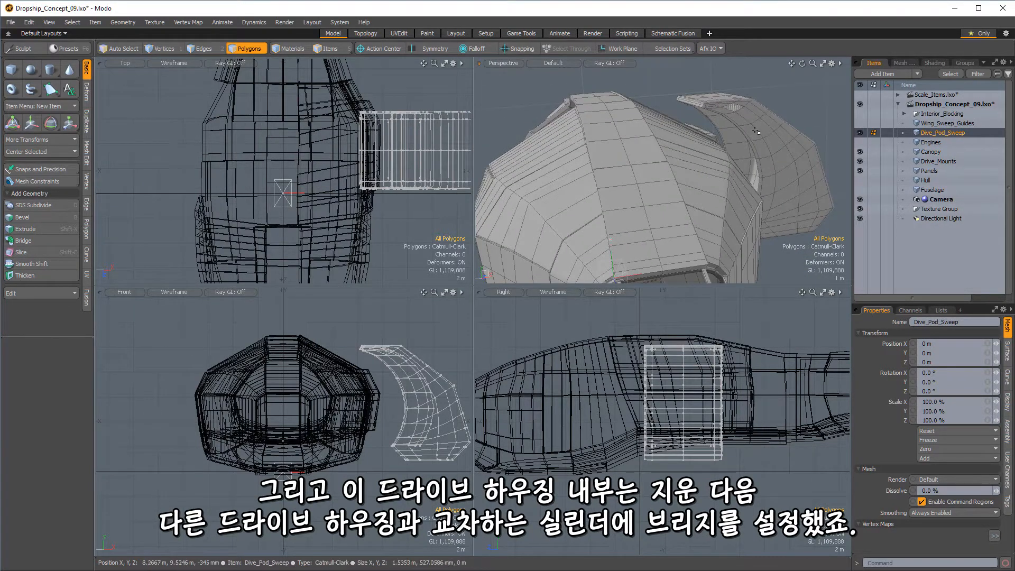
left_click_drag(760, 183, 713, 119, "alt")
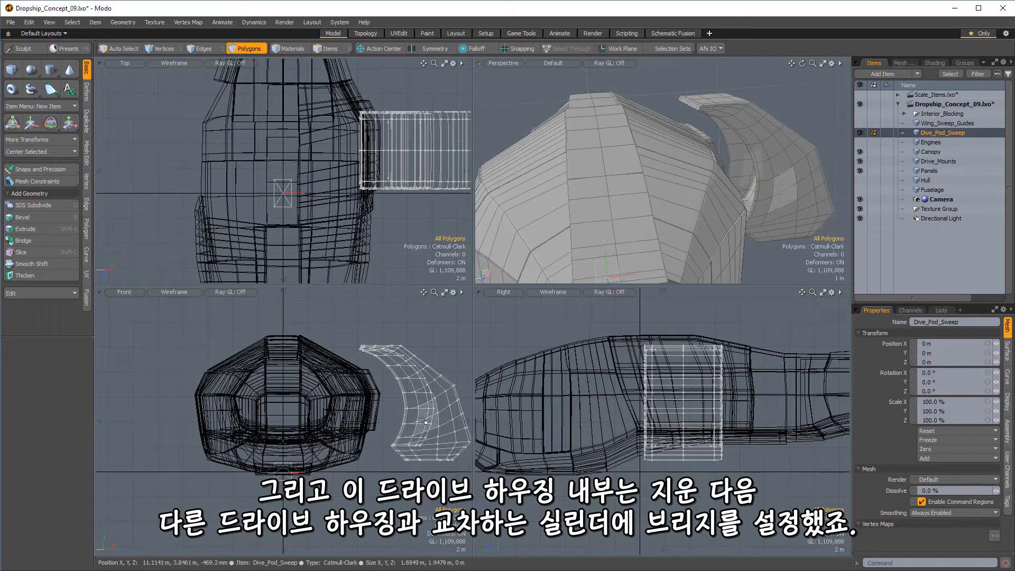
left_click_drag(782, 189, 680, 165, "alt")
scroll(727, 150, "up", 5)
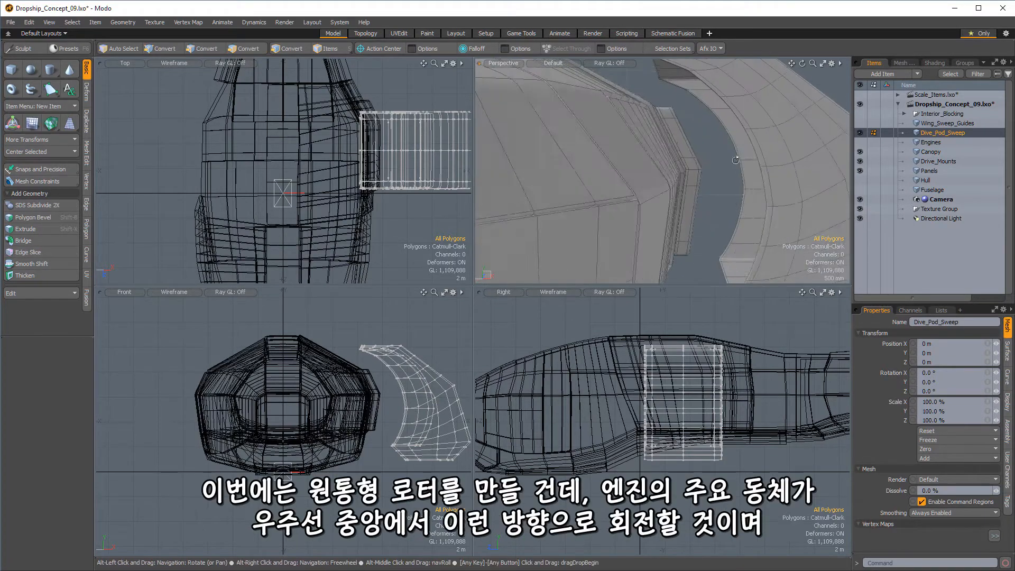
left_click_drag(727, 150, 677, 148, "alt")
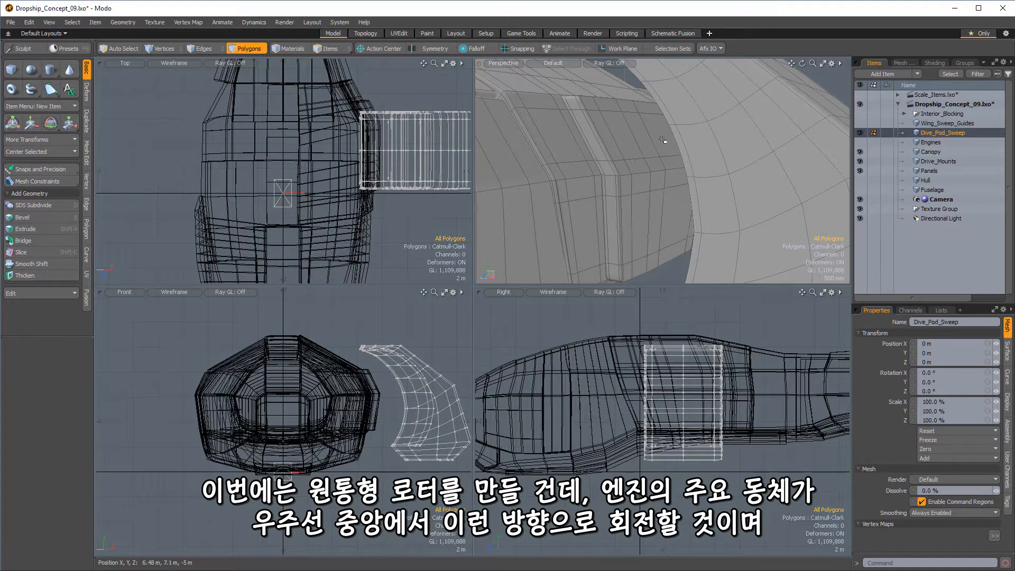
Try rotating the whole Dive_Pod_Sweep geometry 9° about the Z axis, then undo the rotation and deselect it
double_click(667, 414)
key("e")
mouse_move(742, 361)
left_mouse_down()
mouse_move(755, 393)
mouse_move(745, 411)
mouse_move(743, 360)
left_mouse_up()
left_click_drag(670, 235, 711, 192, "ctrl+alt")
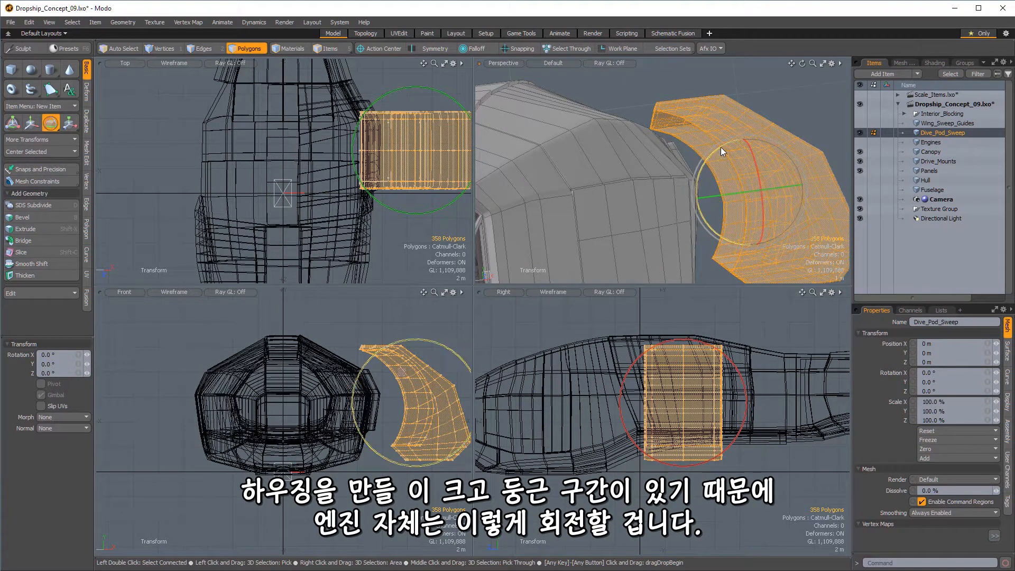
mouse_move(720, 147)
left_mouse_down()
mouse_move(732, 167)
mouse_move(712, 152)
mouse_move(729, 144)
mouse_move(712, 151)
left_mouse_up()
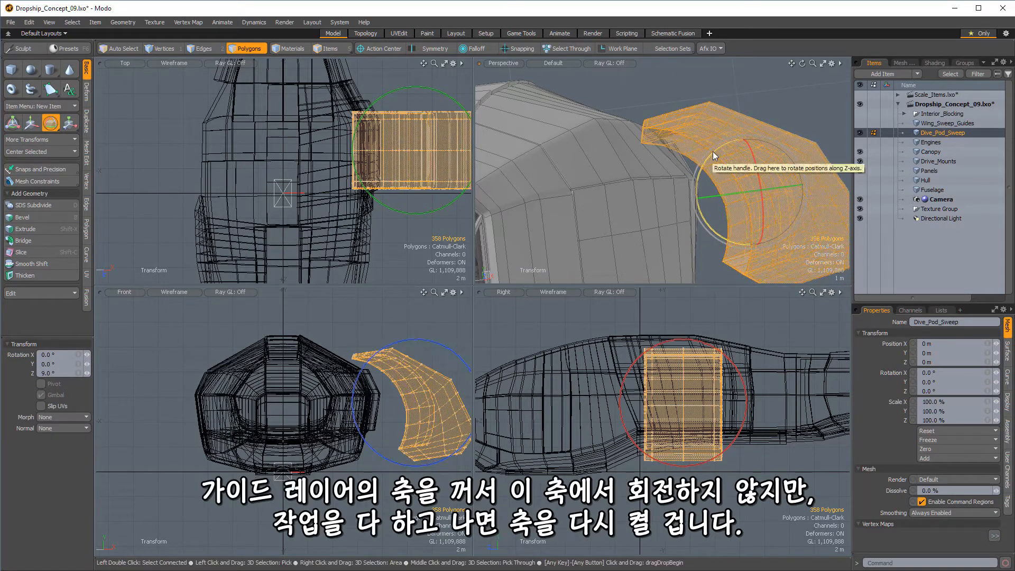
key("ctrl+z")
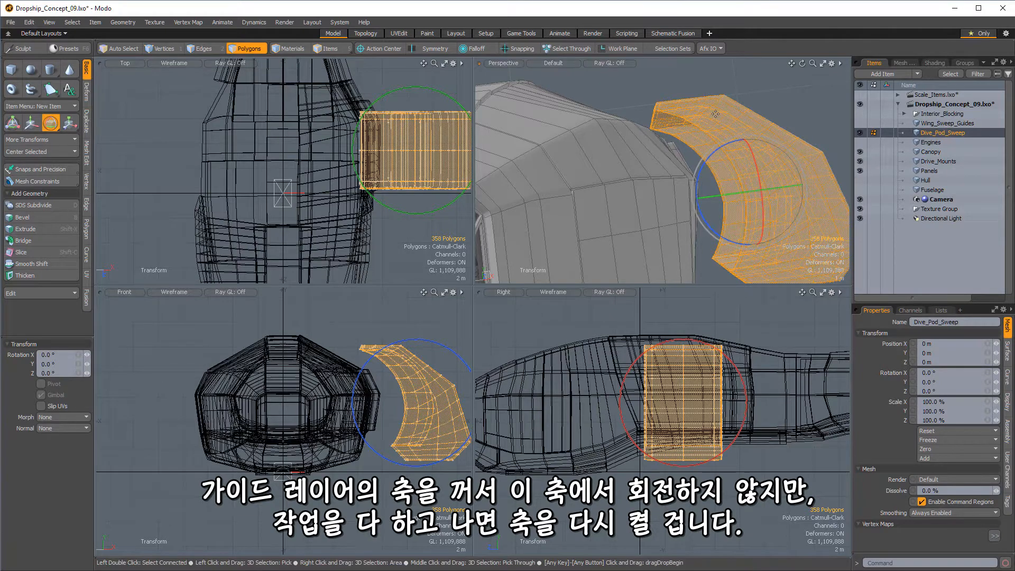
key("space")
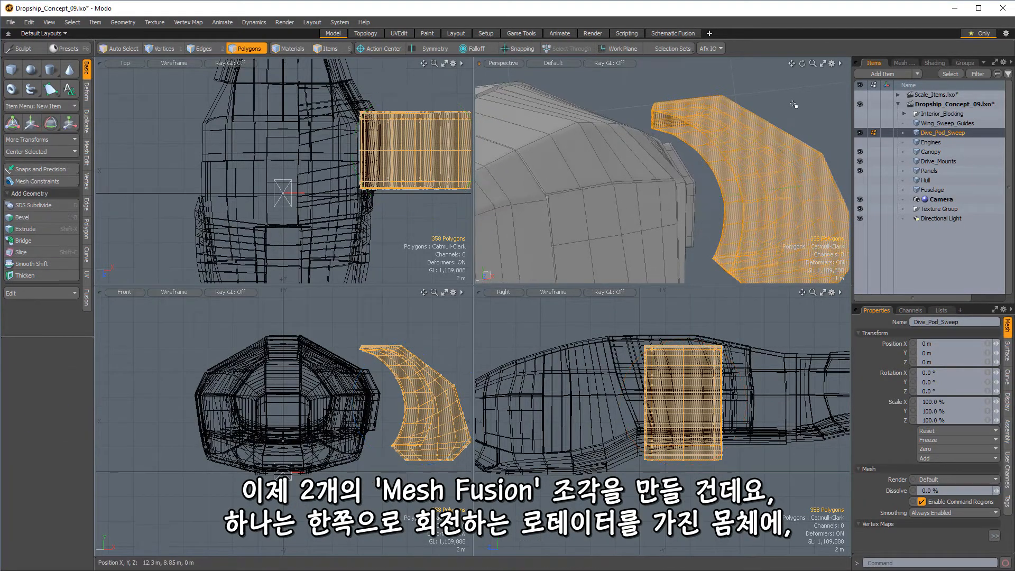
left_click(795, 104)
left_click_drag(794, 105, 669, 171, "alt")
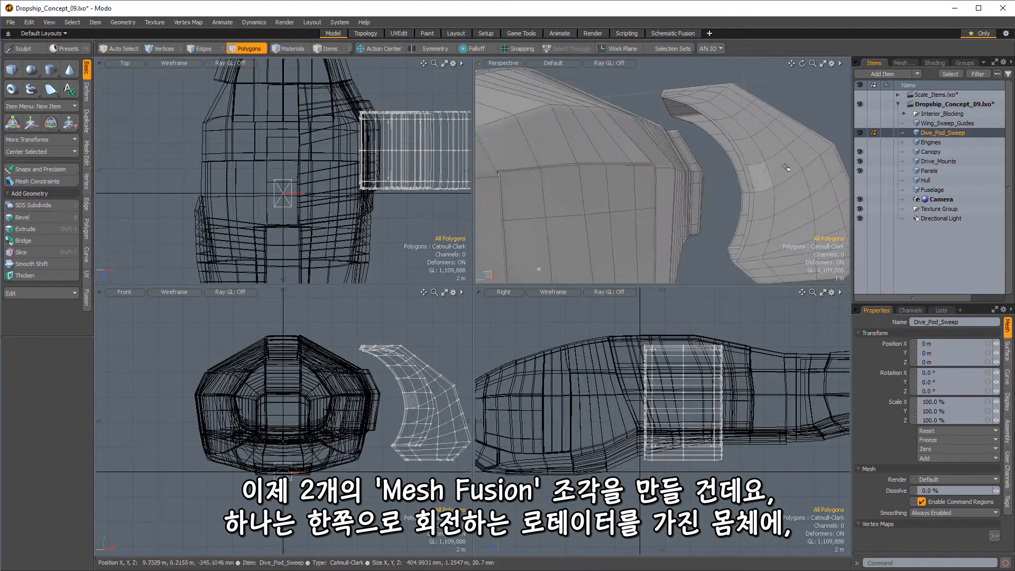
left_click_drag(759, 177, 674, 161, "alt")
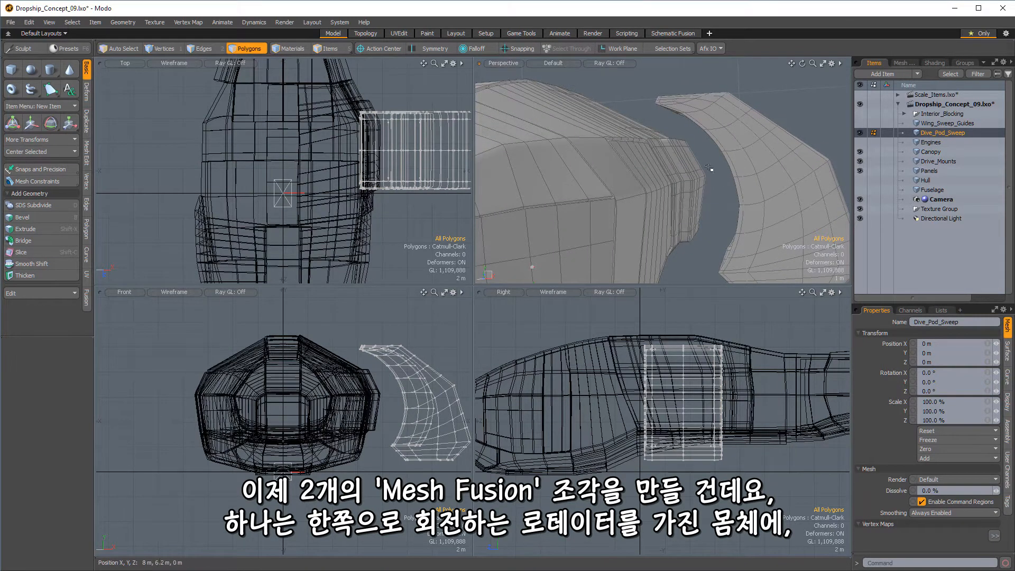
left_click_drag(694, 184, 738, 190, "alt")
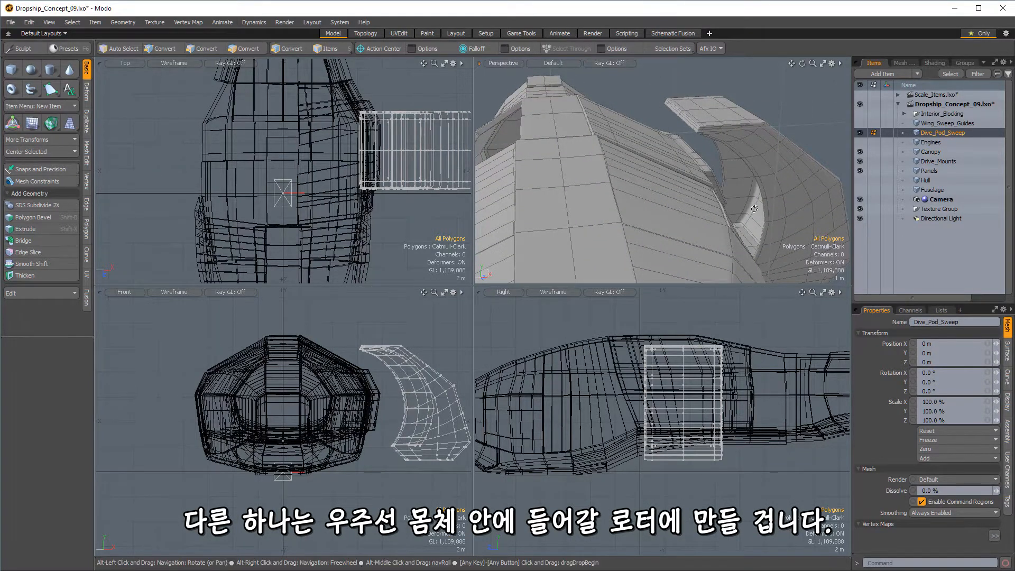
left_click_drag(756, 181, 734, 189, "alt")
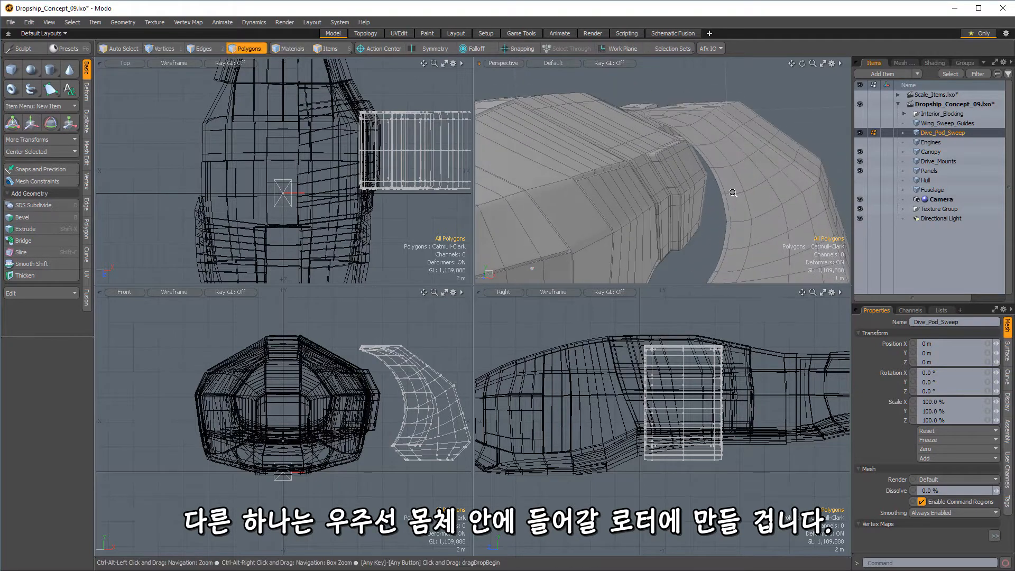
Make Drive_Mounts the active mesh and hide Dive_Pod_Sweep, Panels and Canopy
left_click(859, 133)
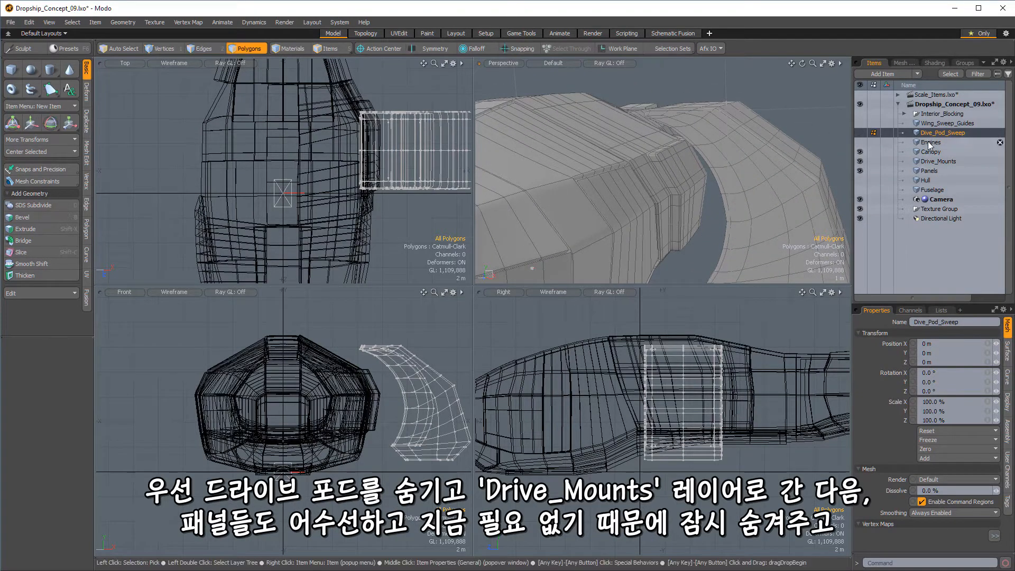
left_click(934, 161)
mouse_move(755, 179)
left_mouse_down("alt")
mouse_move(710, 178)
mouse_move(744, 181)
left_mouse_up("alt")
left_click(859, 170)
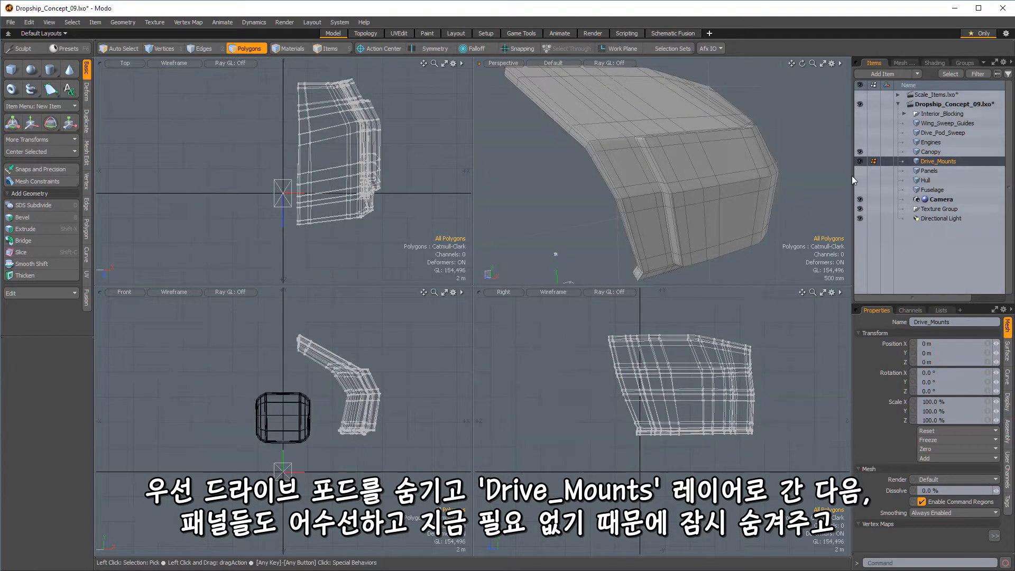
scroll(674, 180, "down", 5)
left_click_drag(669, 182, 719, 200, "alt")
left_click(860, 152)
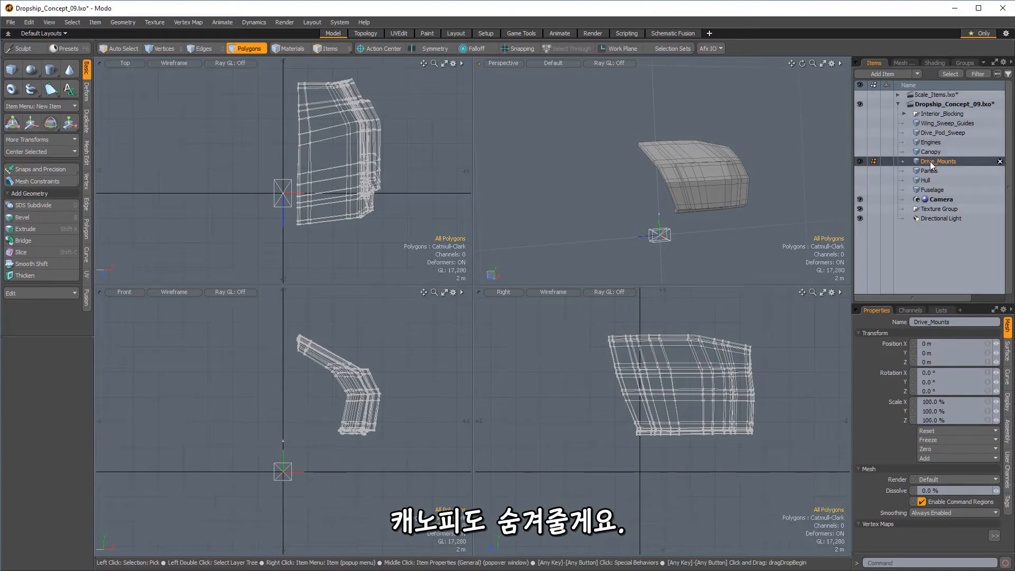
Move Drive_Mounts above Canopy in the item order and show Dive_Pod_Sweep as a reference, keeping Engines hidden
left_click_drag(931, 157, 931, 153)
left_click_drag(681, 183, 711, 166, "alt")
left_click(860, 142)
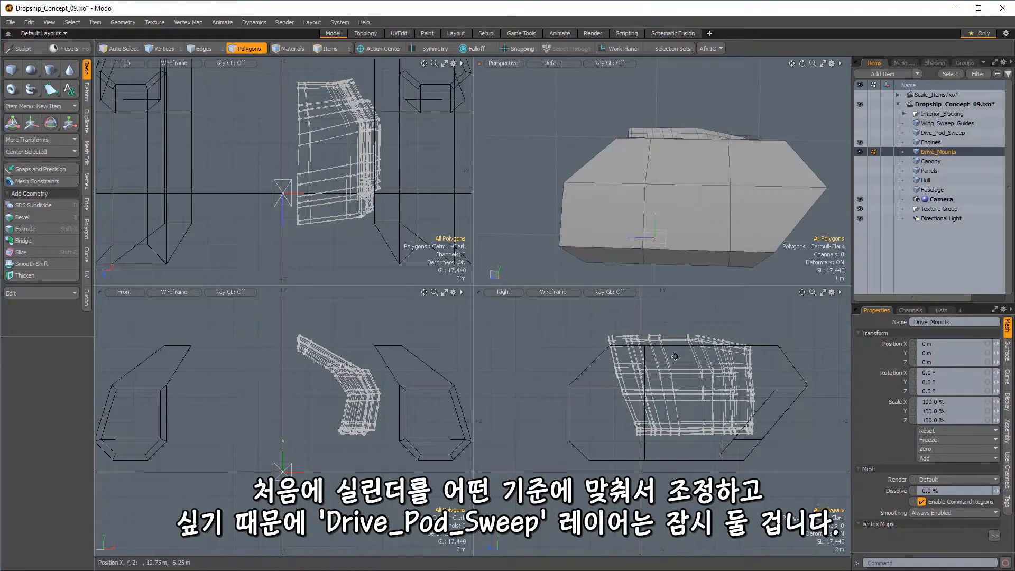
left_click(860, 141)
left_click(859, 133)
key("a")
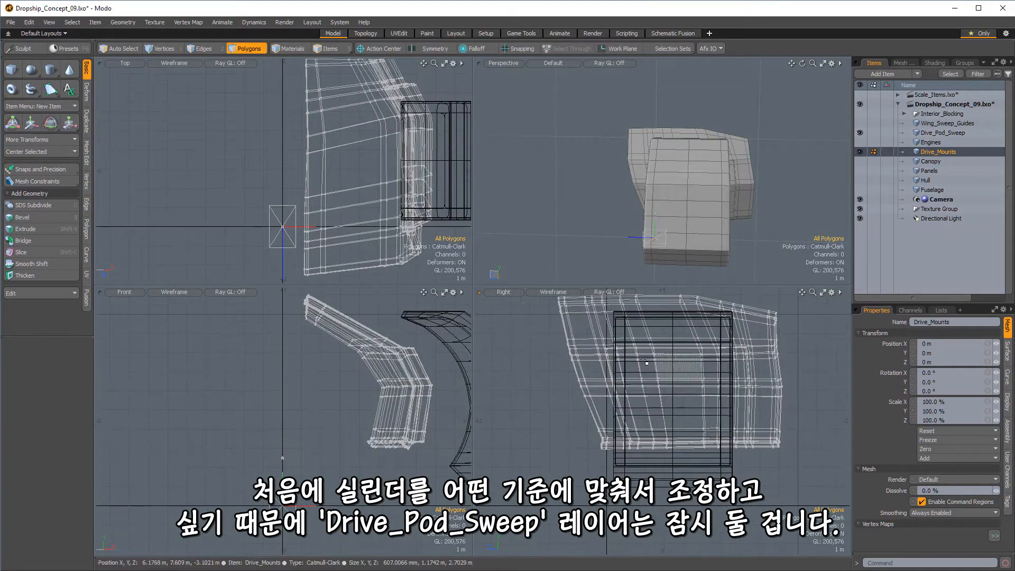
left_click_drag(729, 158, 790, 155, "alt")
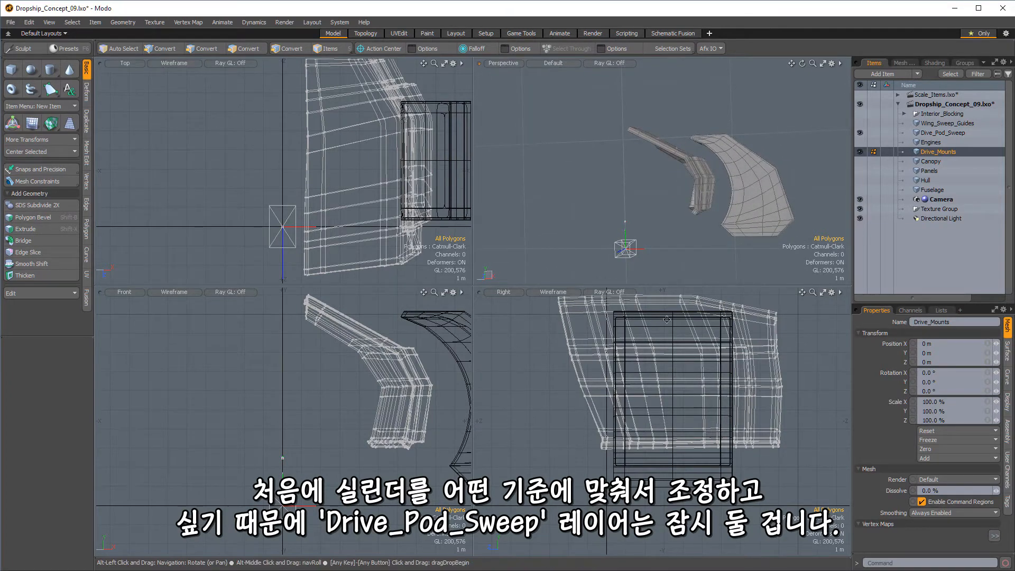
Create a new mesh item for the cylinder primitive and name it Drive_Shaft
left_click(51, 71)
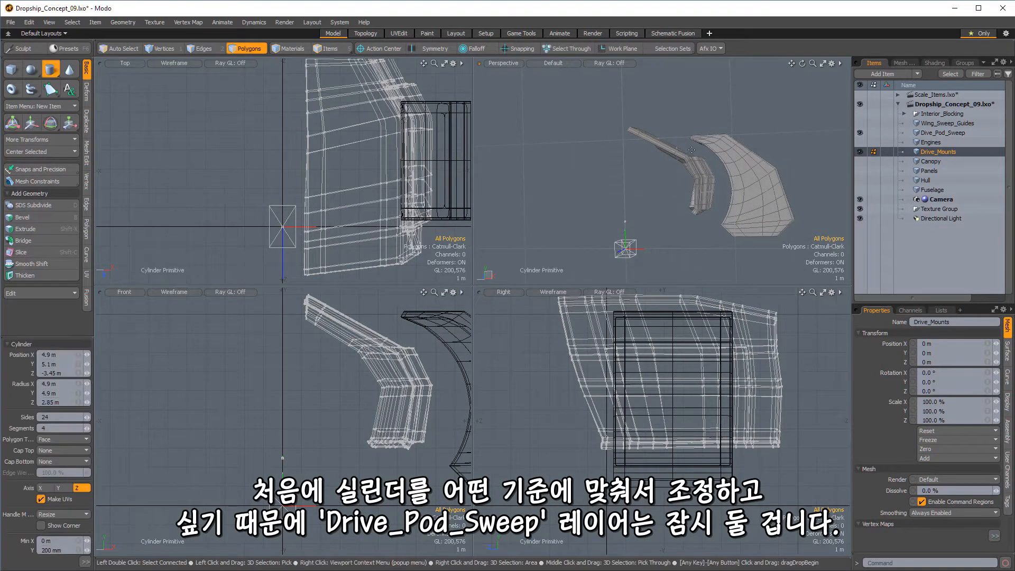
key("n")
left_click_drag(767, 183, 719, 186, "alt")
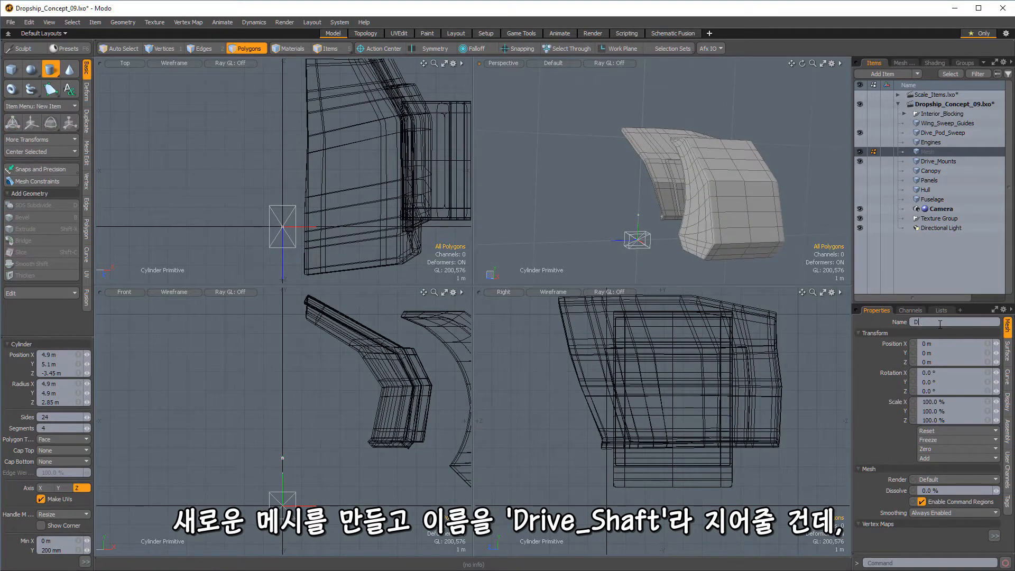
left_click(939, 322)
type("Drive_Shaft")
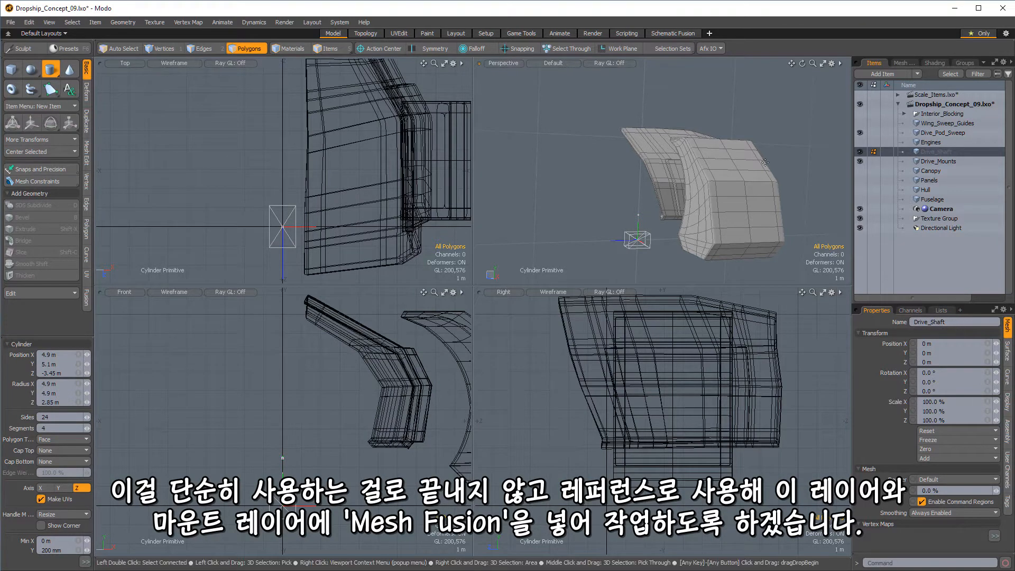
Draw a 24-sided X-axis cylinder through the outer face of Drive_Mounts, with radii of about 705 mm, 1.9 m and 2.05 m in X, Y and Z
left_click_drag(739, 185, 711, 183, "alt")
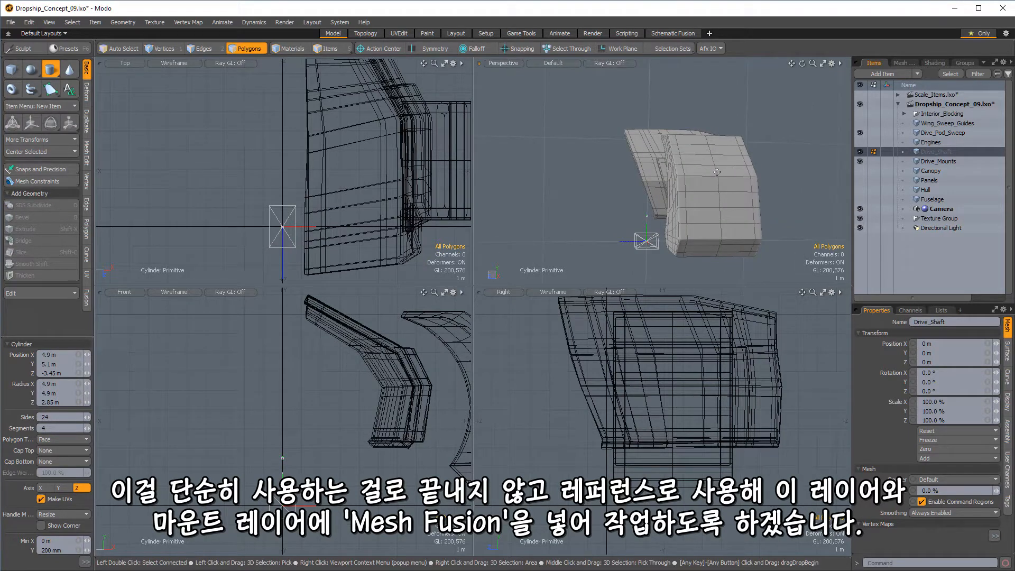
left_click_drag(702, 157, 711, 166, "alt")
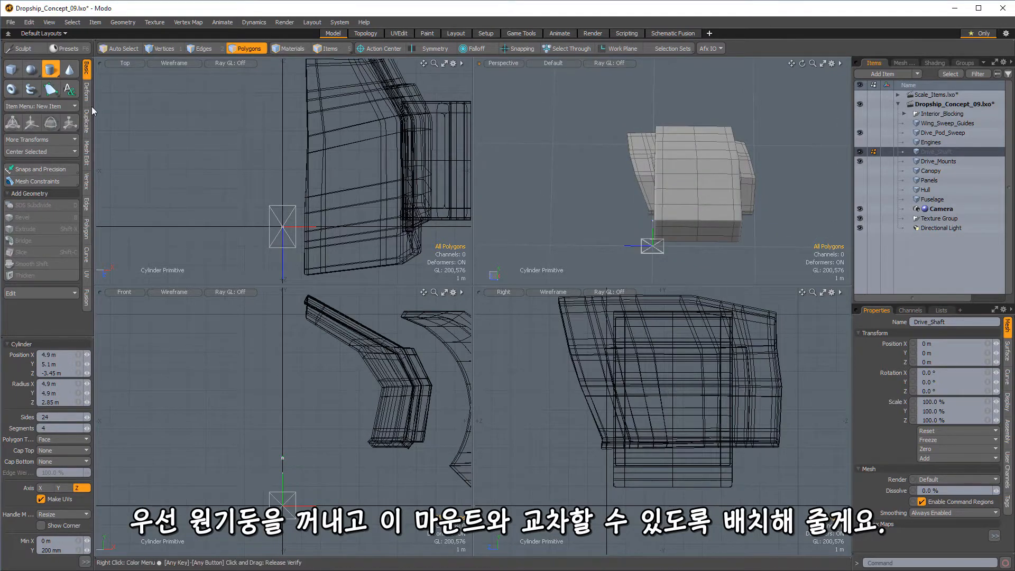
left_click_drag(666, 394, 700, 426)
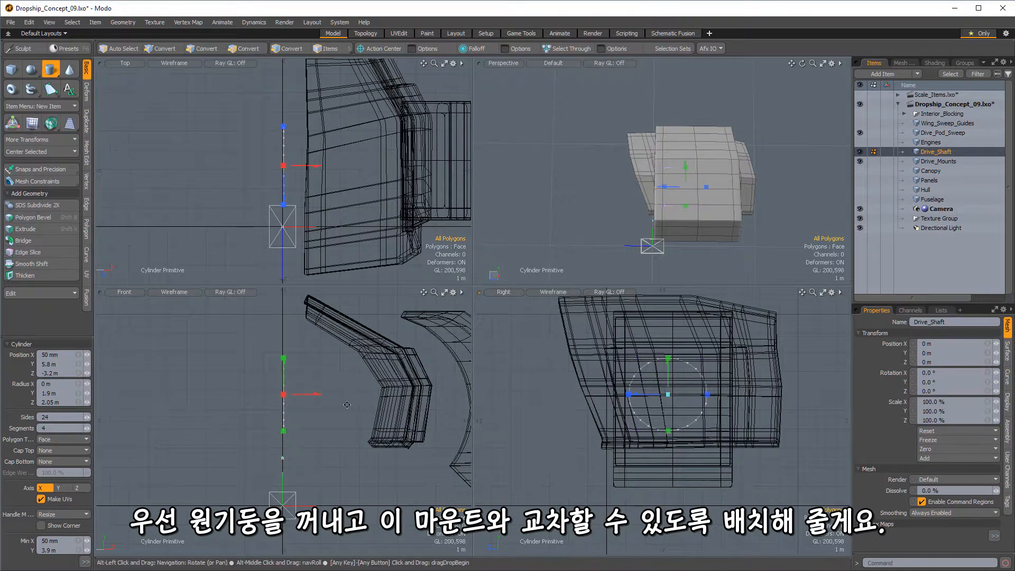
left_click_drag(307, 399, 280, 417, "alt+shift")
left_click_drag(376, 411, 415, 412)
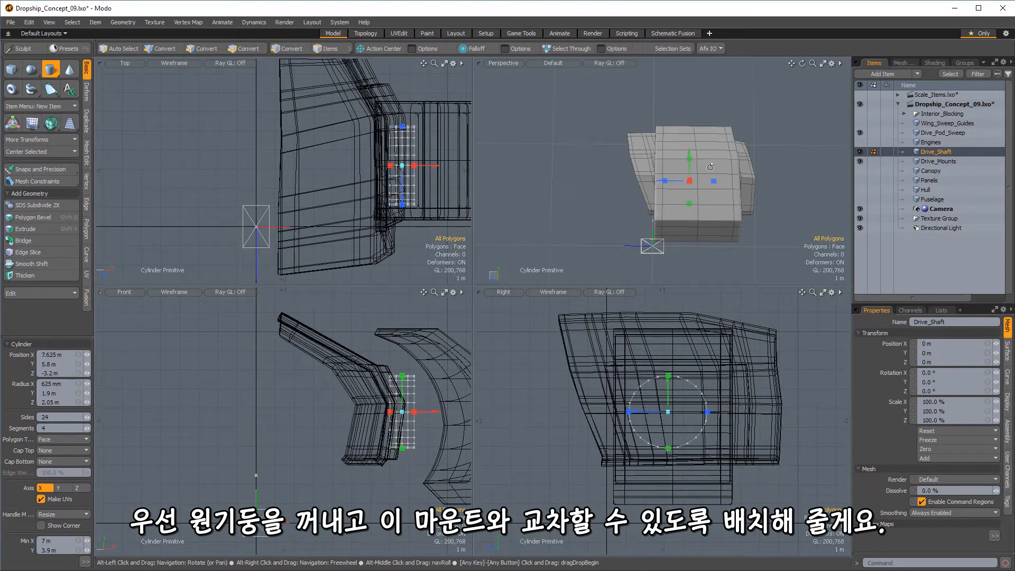
left_click_drag(702, 190, 643, 186, "alt")
scroll(745, 189, "up", 4)
left_click_drag(643, 186, 717, 150, "alt+shift")
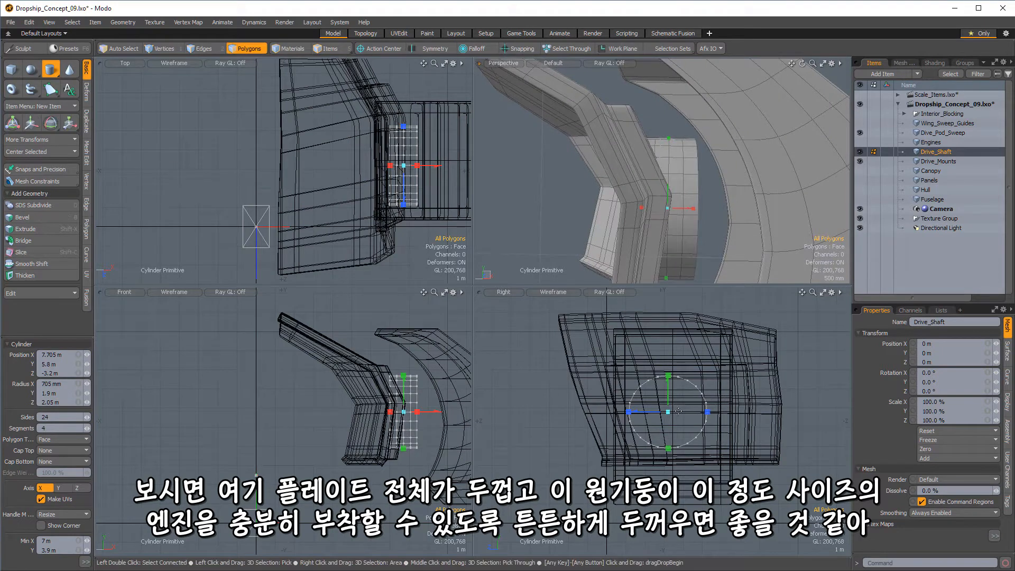
Shift the cylinder to Z -3.5 m and make it round with a Y radius of 2.05 m, centred at about Y 5.81 m
left_click_drag(655, 416, 659, 415)
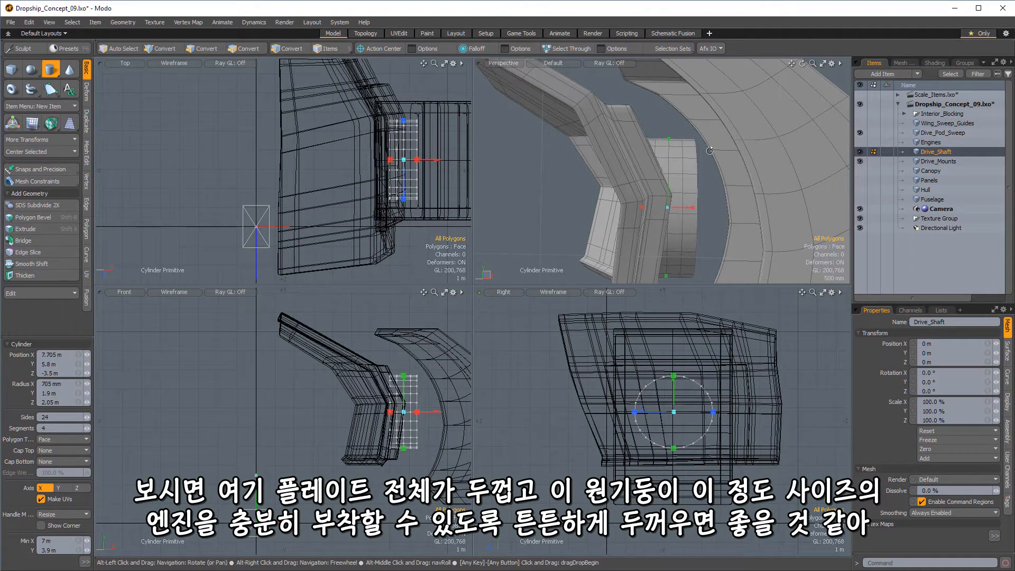
left_click_drag(711, 150, 672, 145, "alt")
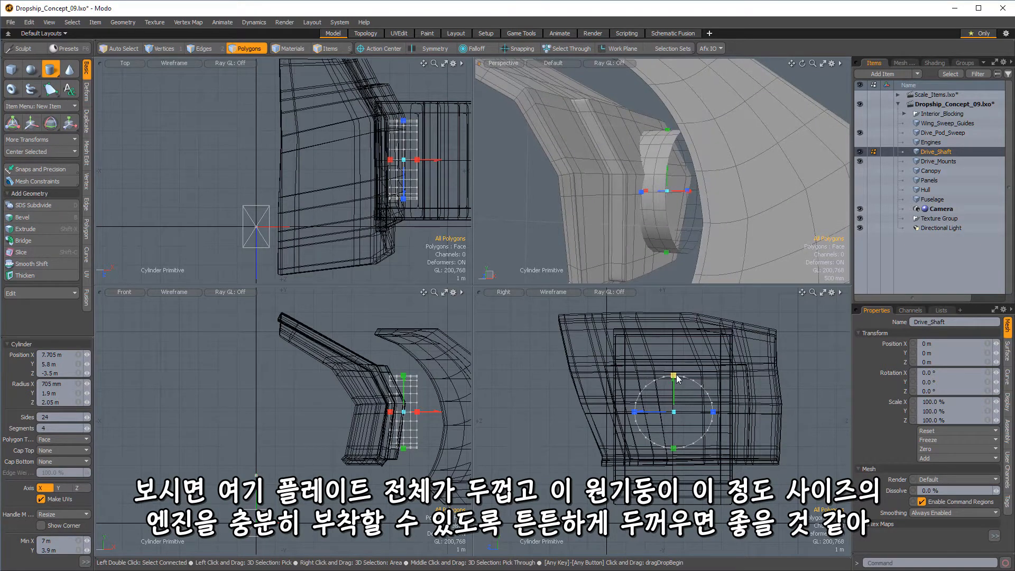
left_click_drag(677, 378, 677, 373)
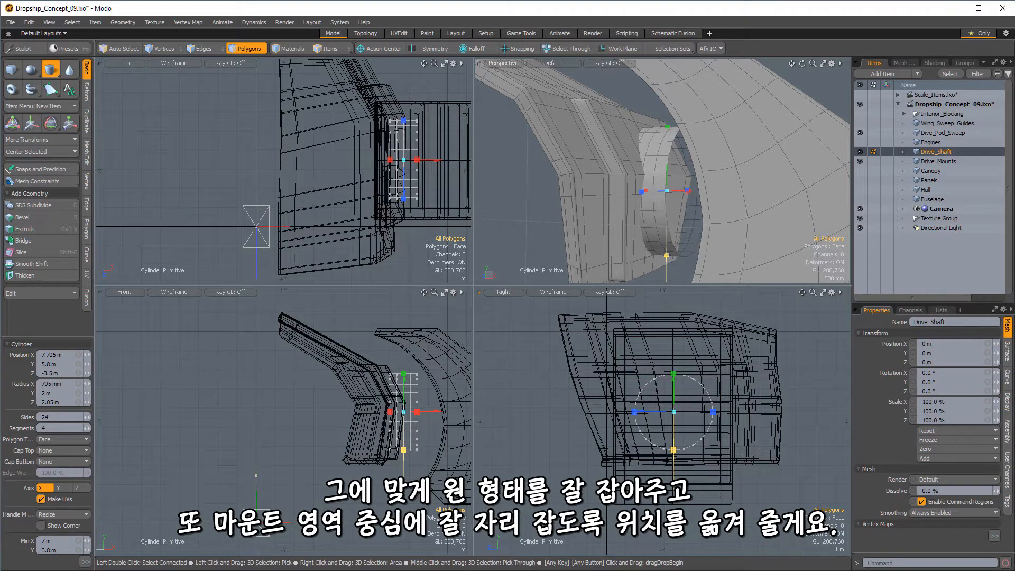
left_click_drag(673, 450, 673, 452)
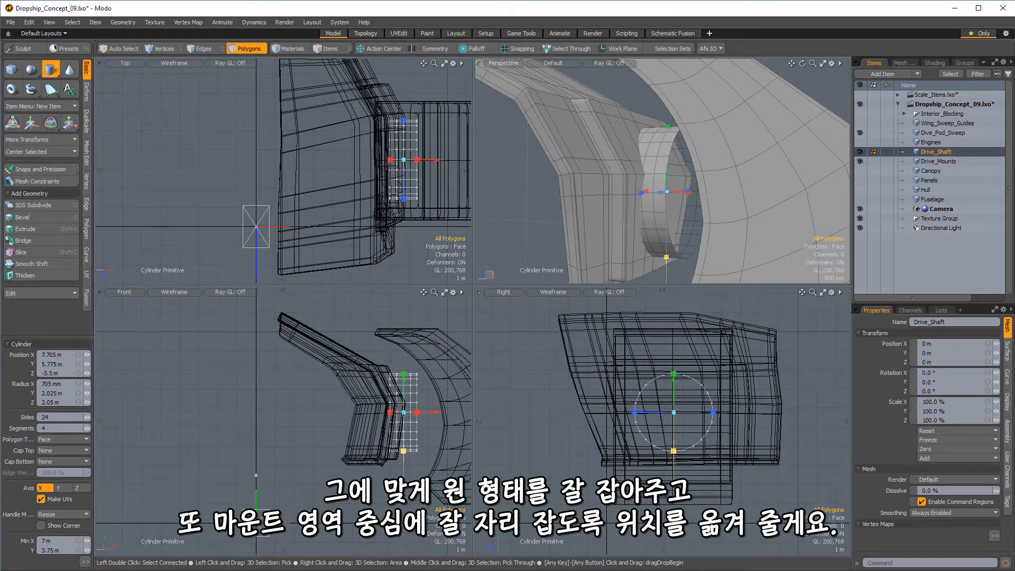
left_click_drag(687, 402, 670, 402, "alt+shift")
Shift the Drive_Shaft cylinder along Z to -3.45 m so its middle edge lines up with the centre of the housing
left_click_drag(713, 174, 630, 134, "alt")
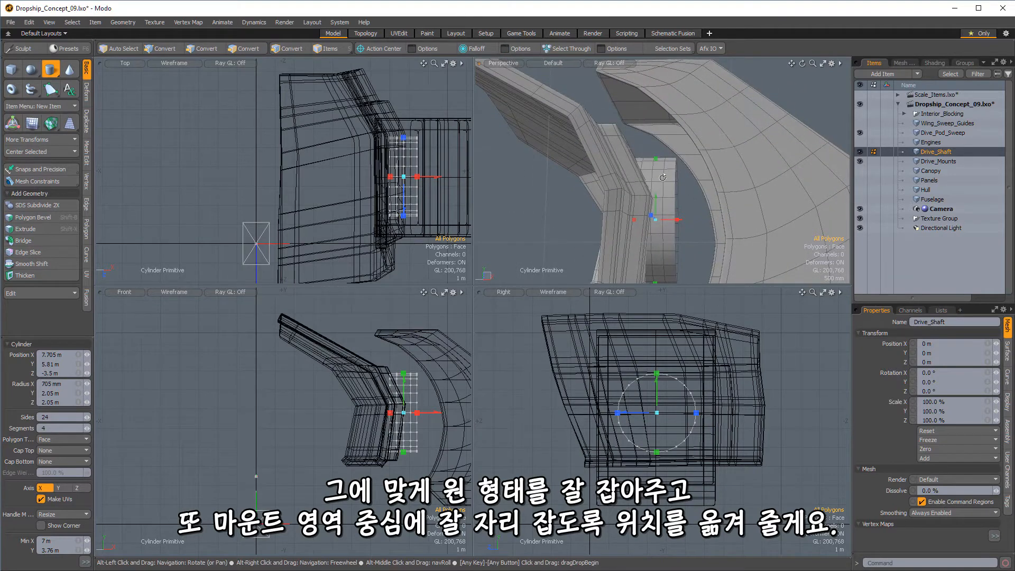
left_click_drag(662, 177, 635, 62, "alt")
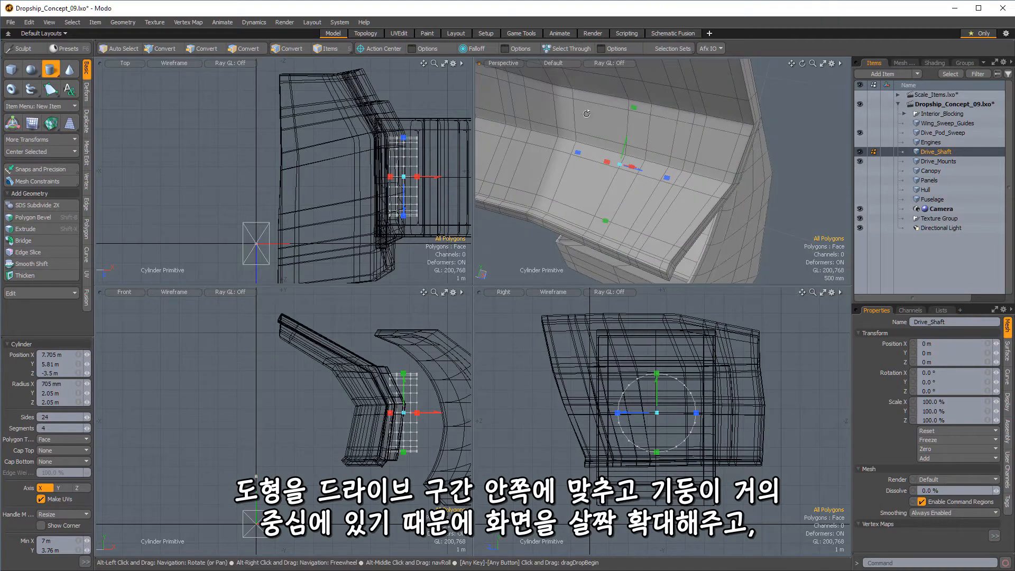
left_click_drag(586, 113, 676, 320, "alt")
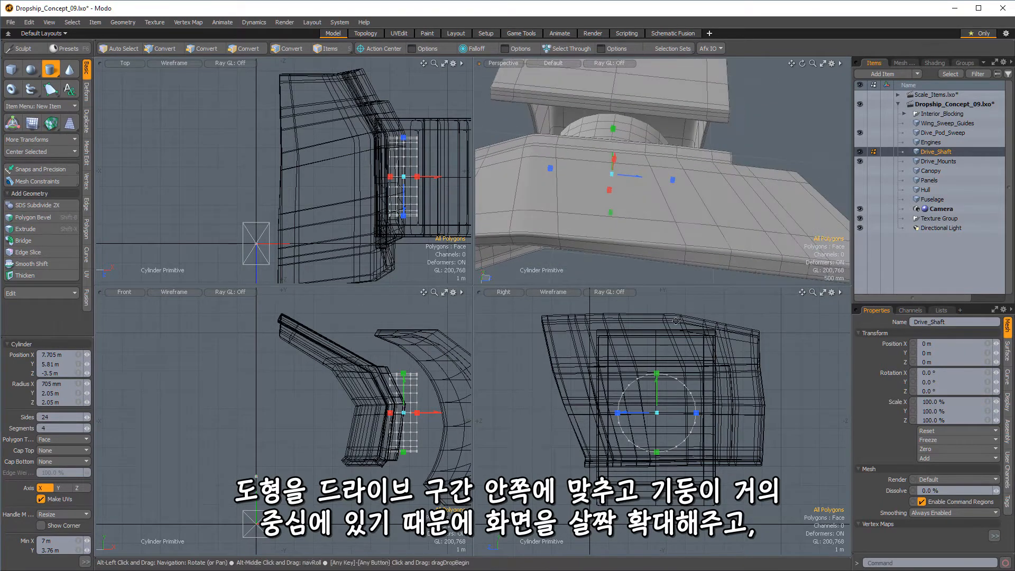
left_click_drag(403, 198, 403, 196)
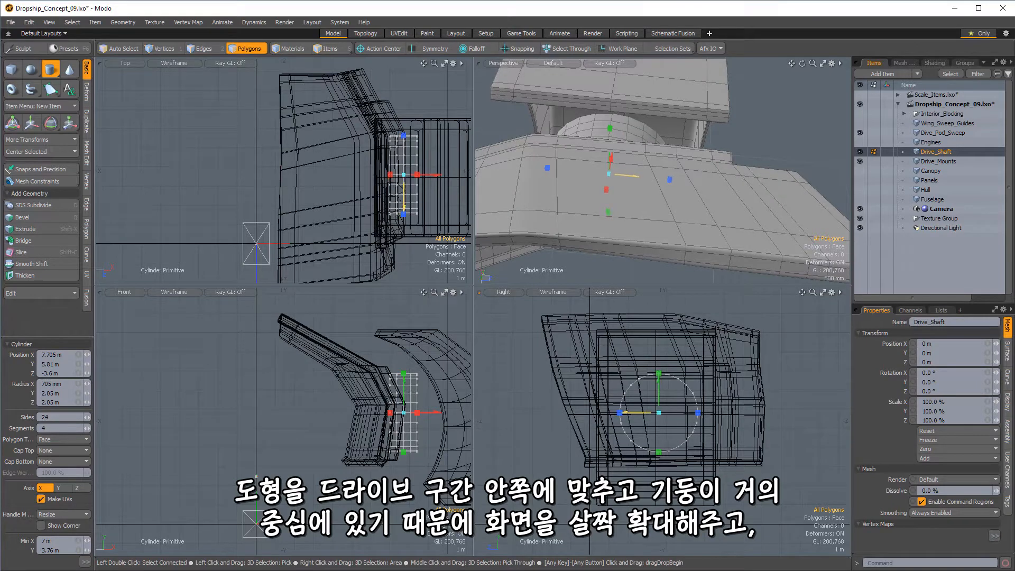
scroll(349, 133, "up", 5)
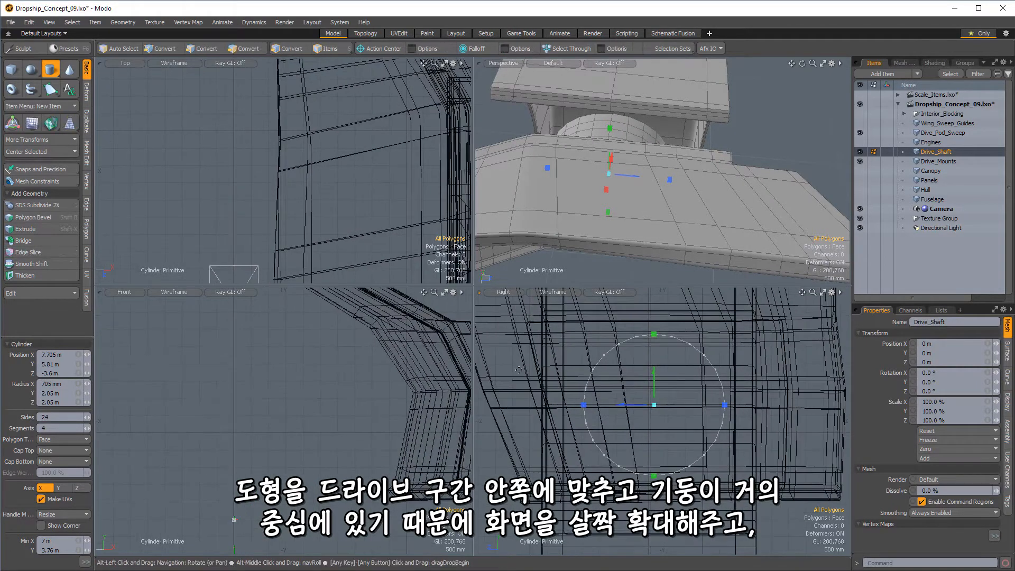
left_click_drag(350, 132, 275, 97, "alt")
scroll(291, 133, "up", 2)
key("KP_0")
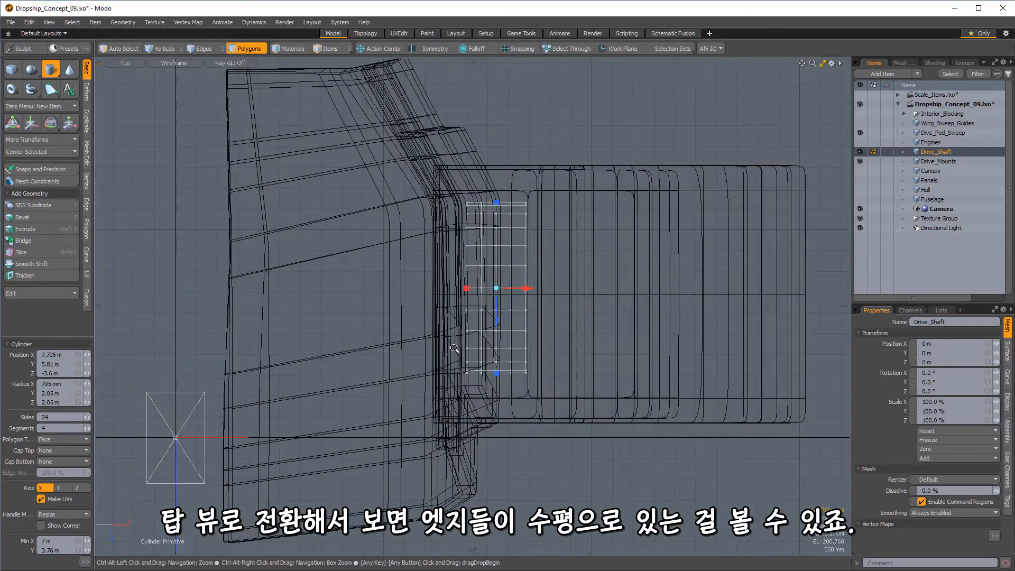
scroll(557, 131, "up", 3)
left_click_drag(557, 131, 536, 140, "alt")
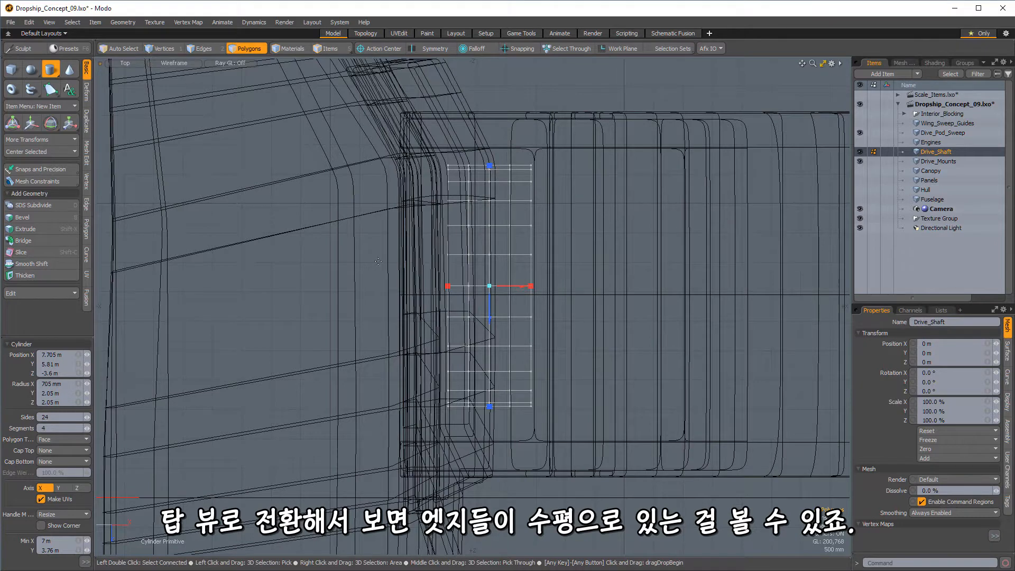
left_click_drag(490, 312, 490, 320)
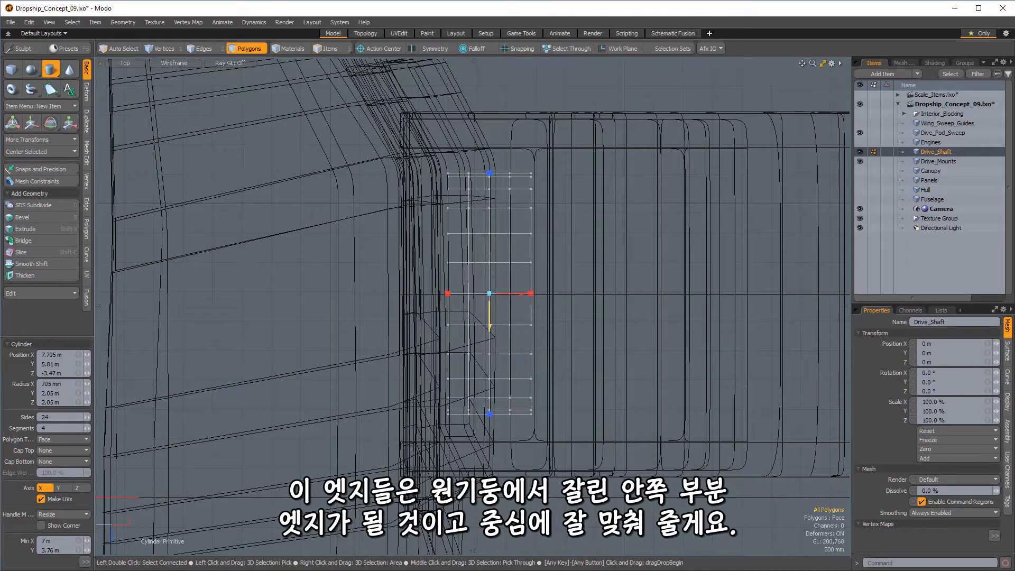
left_click_drag(490, 320, 491, 321)
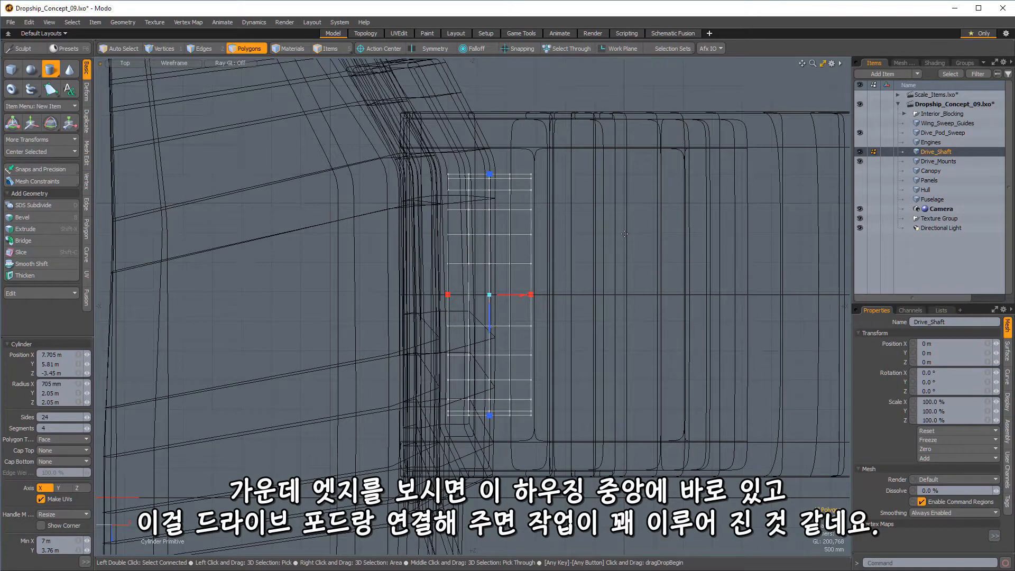
key("KP_0")
Close both ends of the cylinder by setting its top and bottom caps to Quad Grid
left_click_drag(626, 236, 748, 158, "alt")
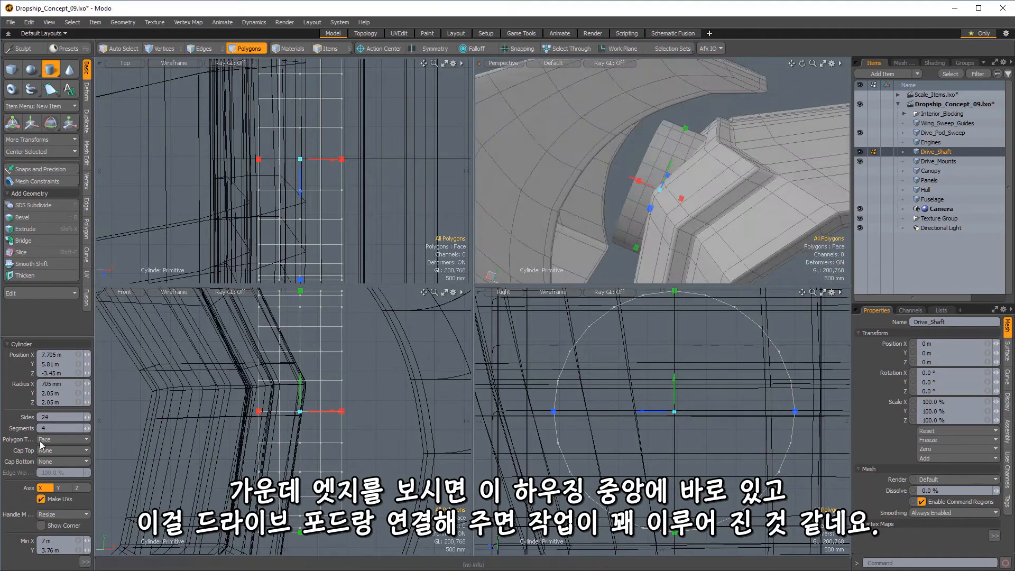
left_click(83, 453)
left_click(88, 466)
left_click_drag(650, 180, 662, 172, "alt")
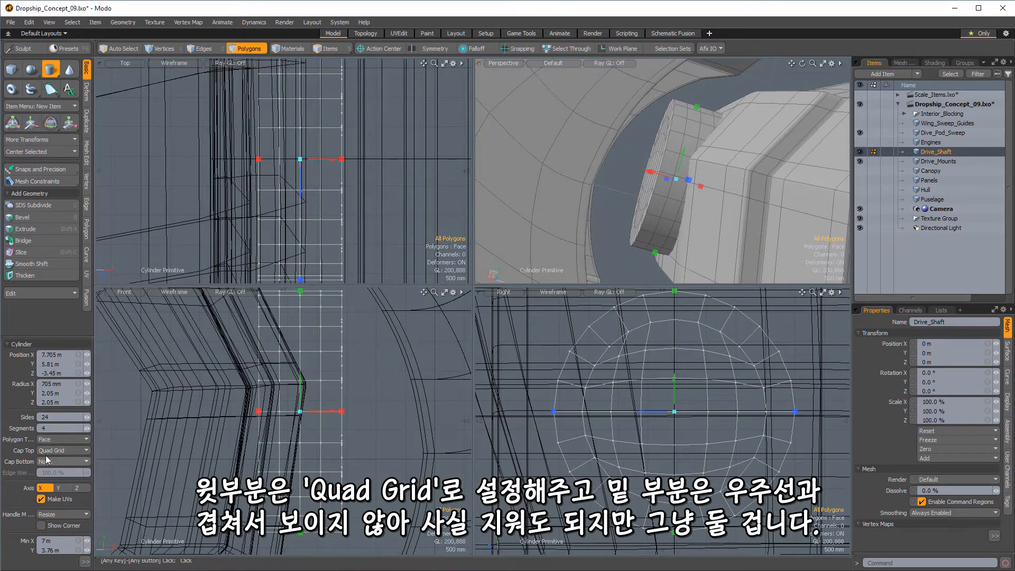
left_click(74, 462)
left_click(86, 487)
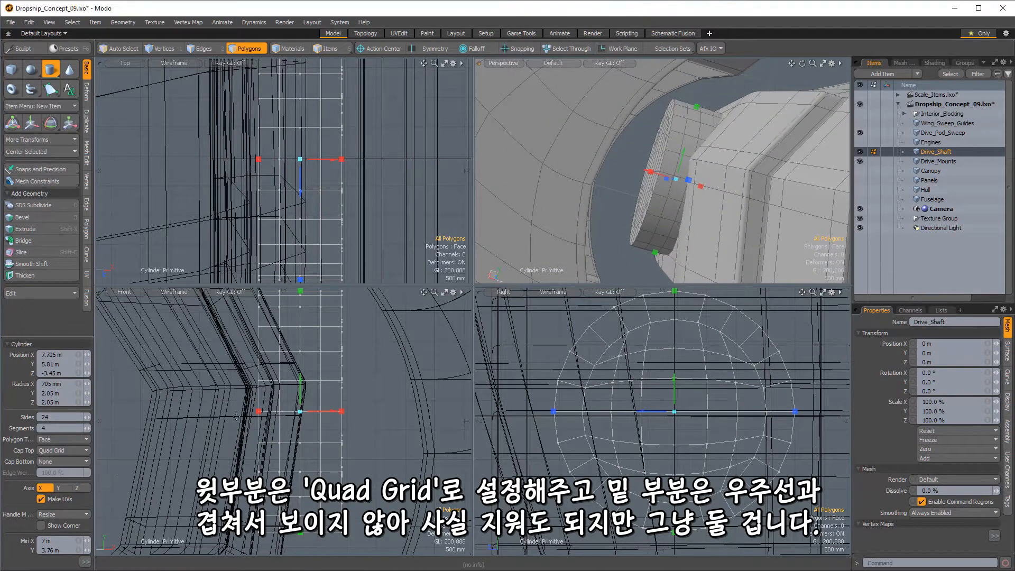
left_click_drag(698, 160, 708, 164, "alt")
Extend the cylinder's inner end into Drive_Mounts to a minimum X of 6.88 m, giving an X radius of 765 mm
left_click_drag(365, 361, 365, 415, "alt")
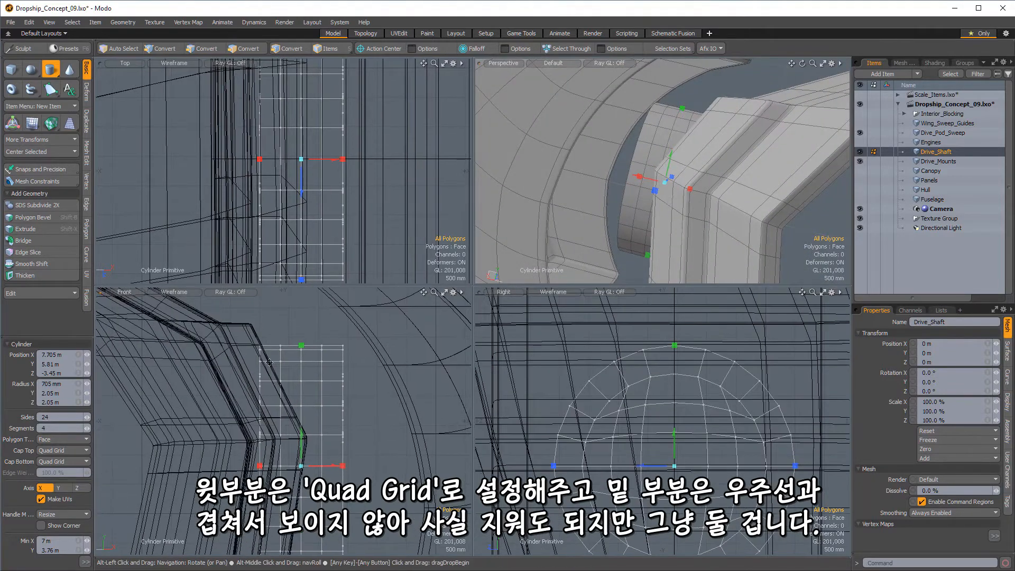
left_click_drag(262, 468, 256, 469)
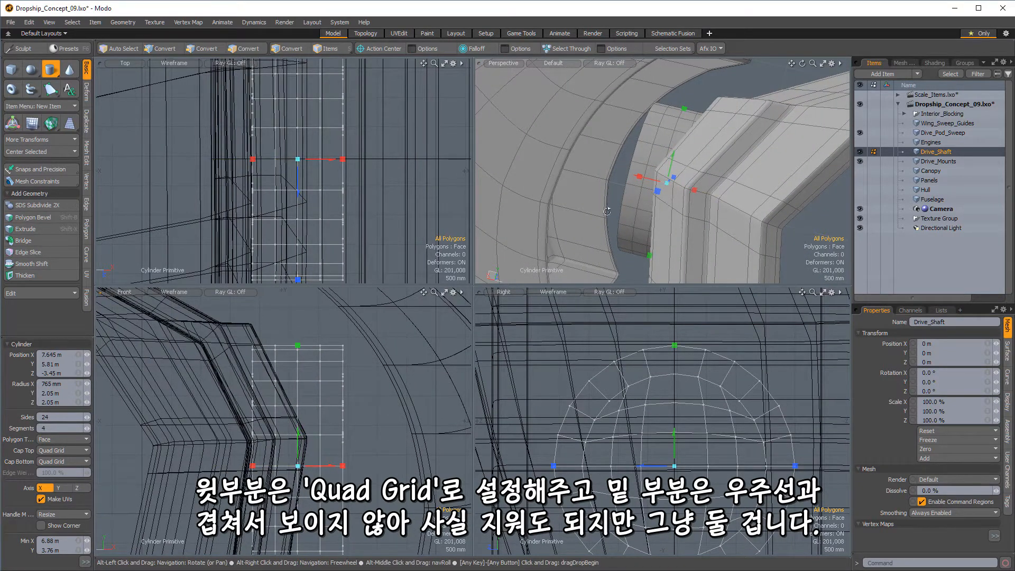
left_click_drag(655, 173, 756, 162, "alt")
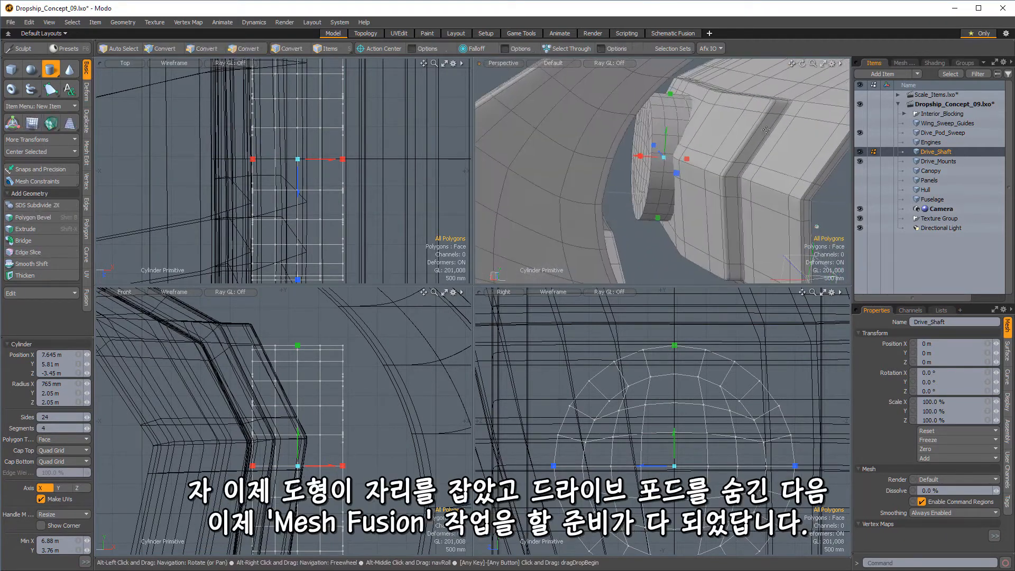
Hide Dive_Pod_Sweep and convert all of the finished cylinder's polygons to Catmull-Clark subdivision
left_click(859, 132)
left_click_drag(666, 179, 683, 134, "alt")
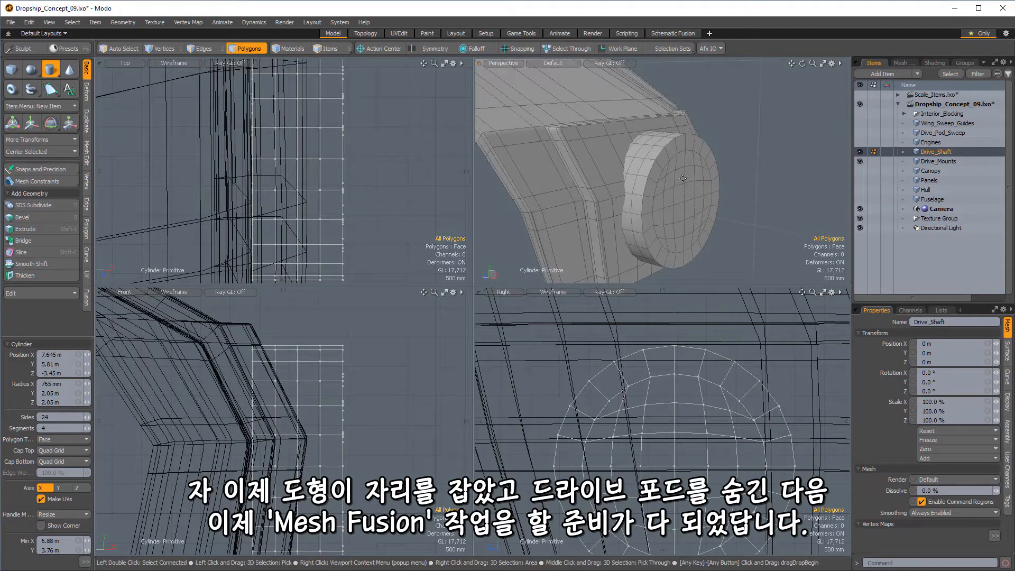
left_click_drag(693, 192, 651, 175, "alt")
key("space")
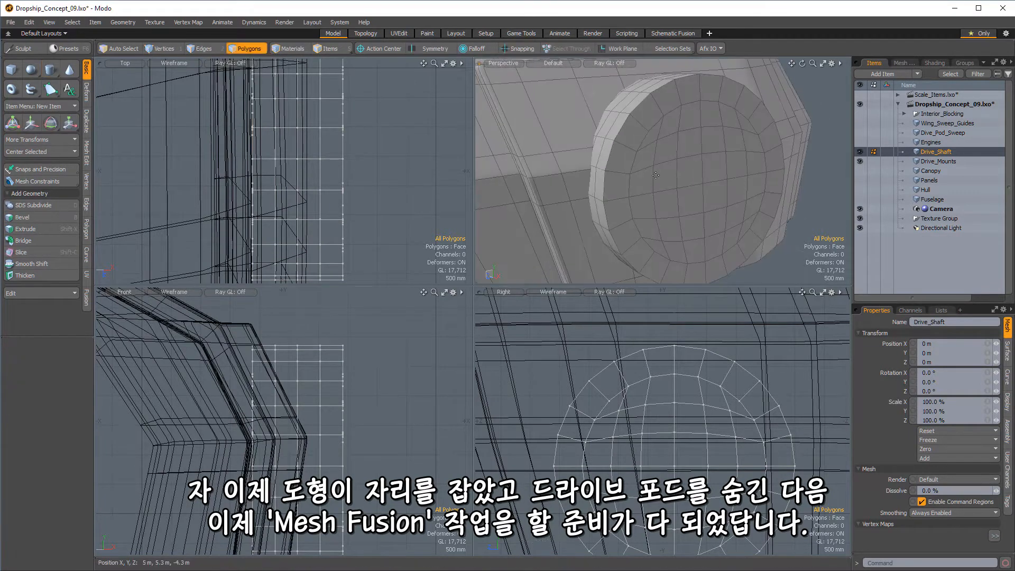
double_click(658, 175)
key("shift+Tab")
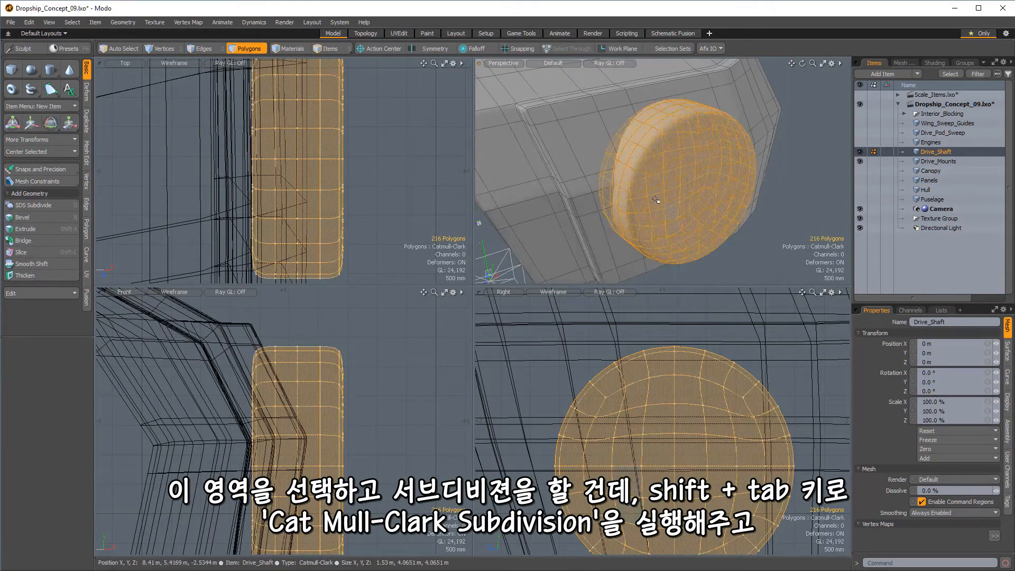
Bevel the edge loop around the cylinder's outer rim with a 42 mm inset and round level 1
left_click_drag(676, 225, 667, 140, "alt")
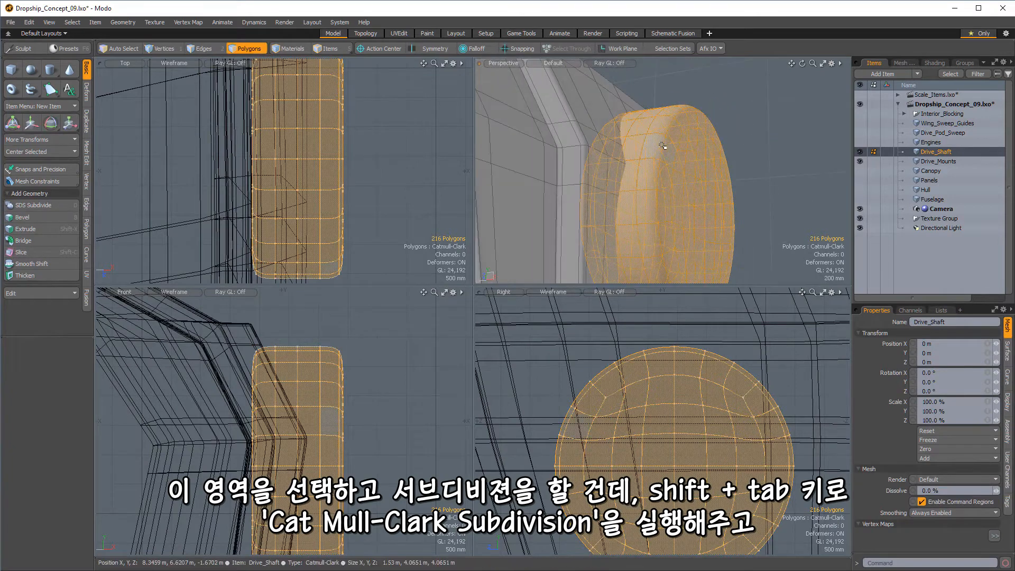
key("2")
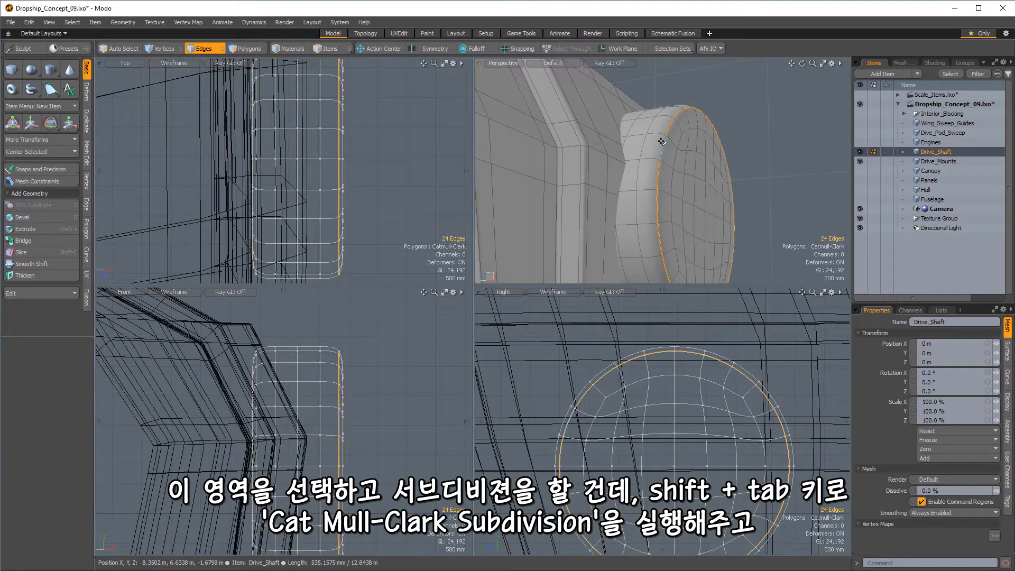
key("b")
left_click_drag(661, 141, 673, 141)
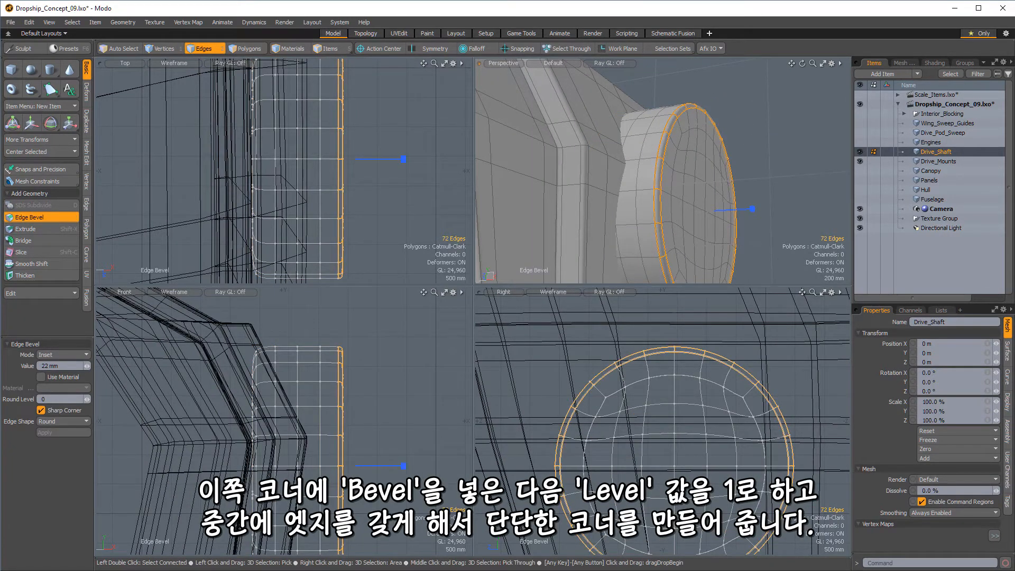
left_click(89, 398)
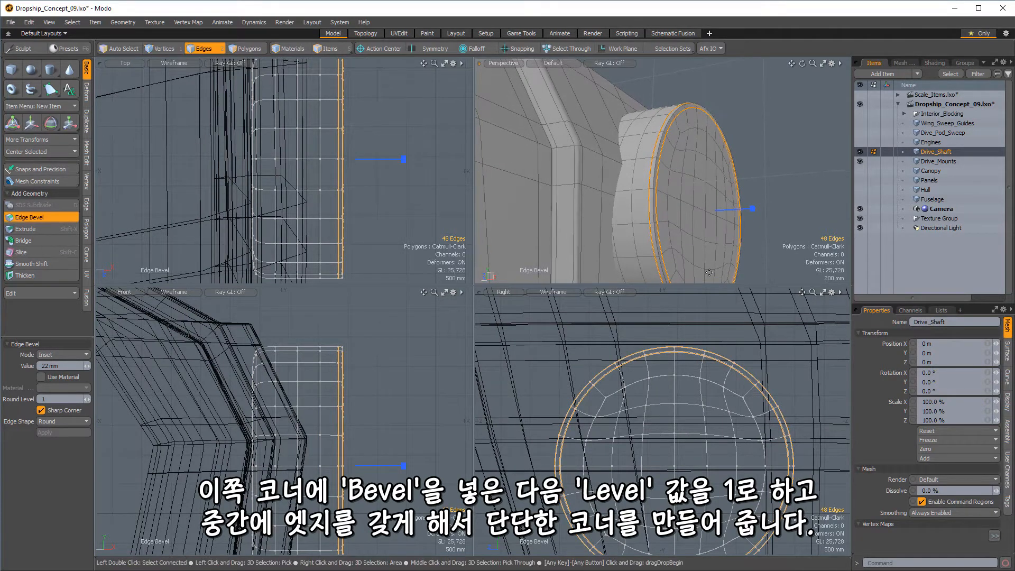
left_click_drag(745, 205, 784, 206)
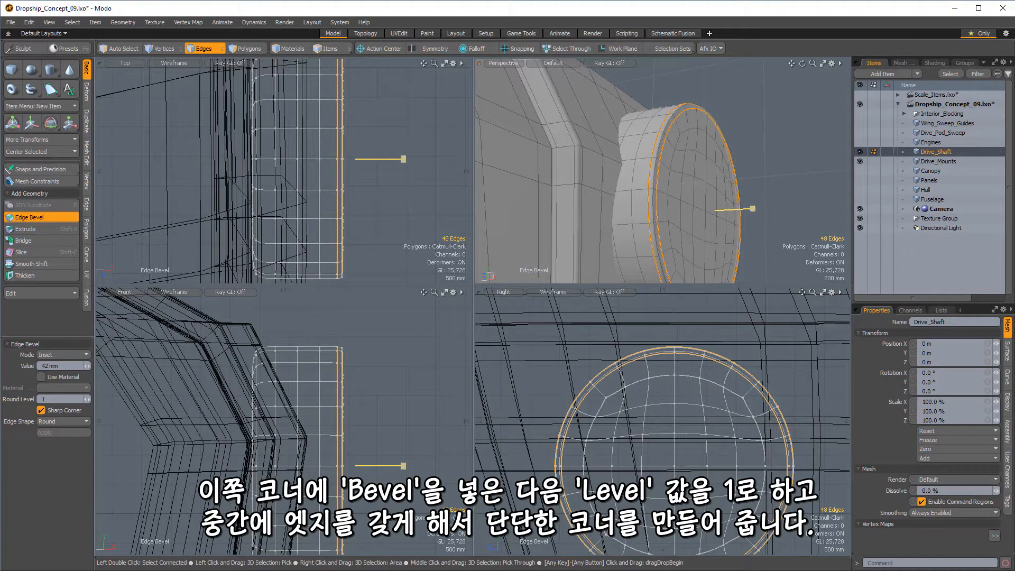
left_click_drag(732, 119, 784, 96, "alt")
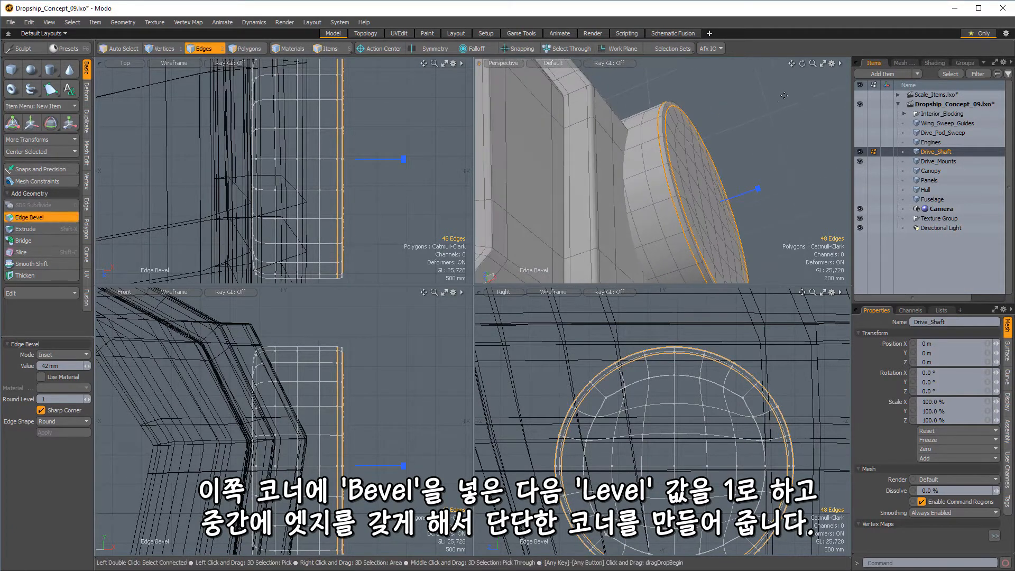
key("space")
left_click(784, 96)
Select the entire Drive_Shaft cylinder for scaling and add a Linear falloff auto-sized along the X axis
scroll(777, 113, "down", 2)
left_click_drag(761, 132, 598, 168, "alt")
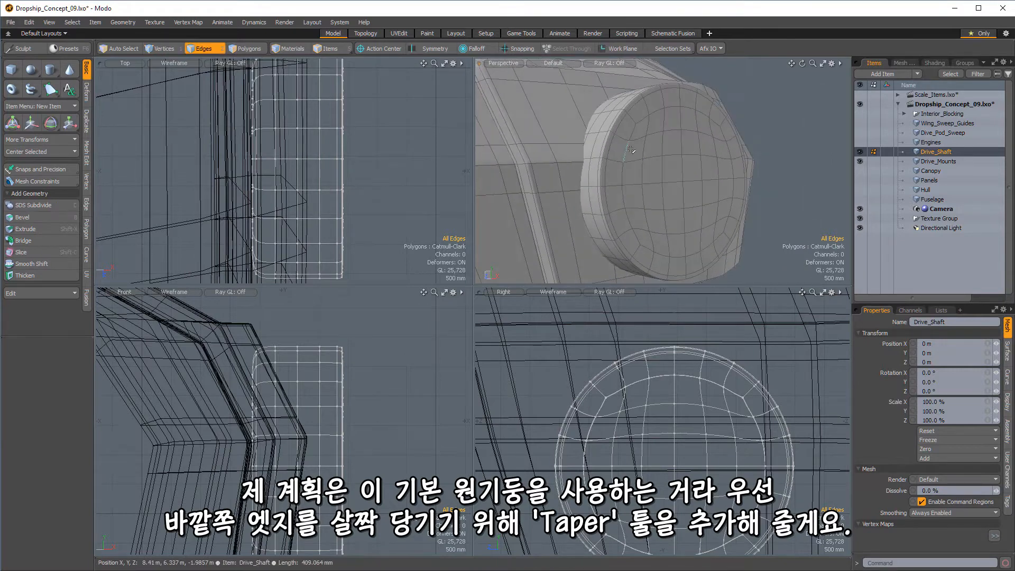
mouse_move(631, 134)
left_mouse_down("alt")
mouse_move(671, 116)
mouse_move(633, 130)
left_mouse_up("alt")
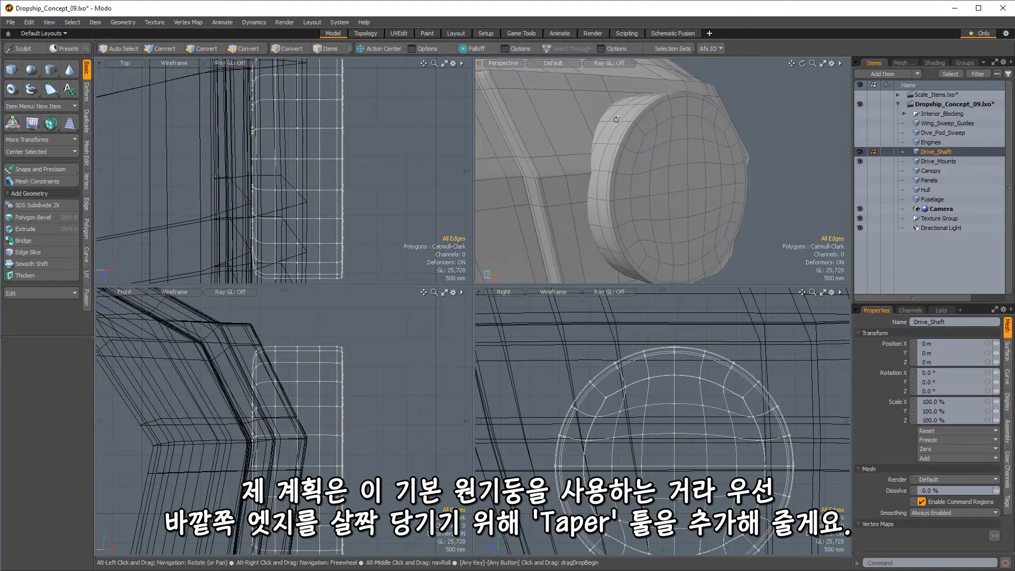
key("3")
double_click(686, 181)
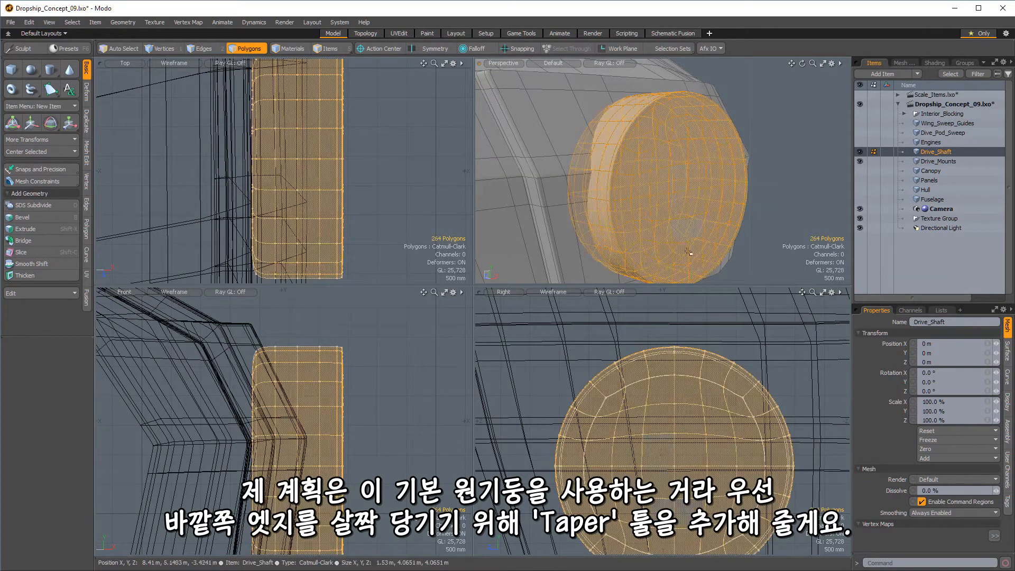
key("r")
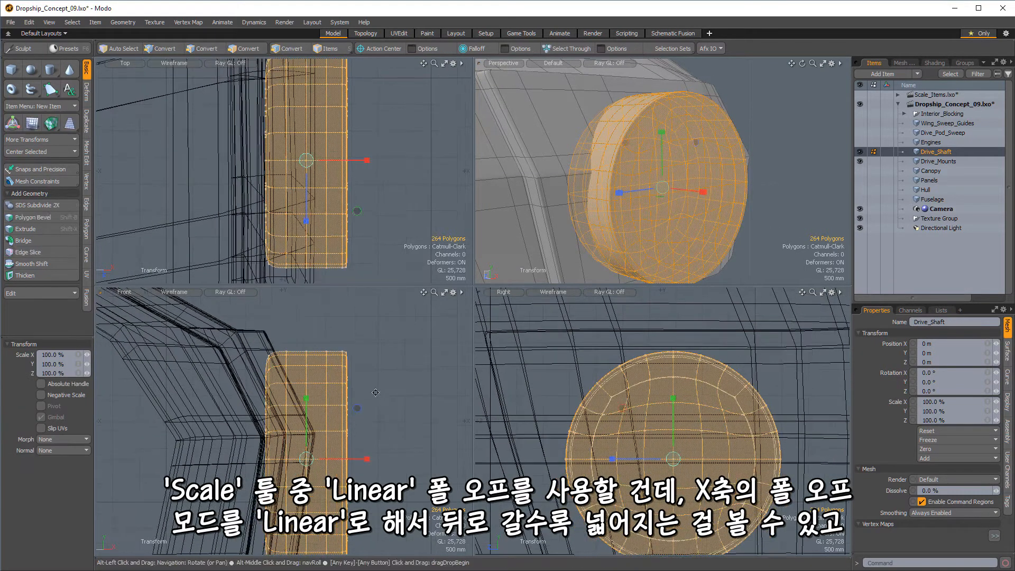
left_click_drag(621, 184, 498, 74, "alt")
left_click(471, 49)
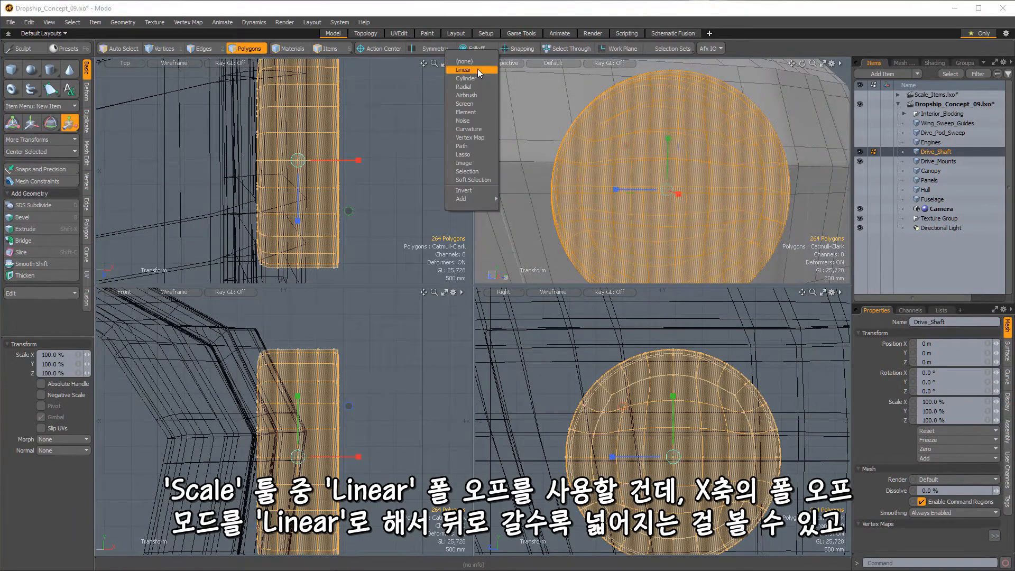
left_click(476, 78)
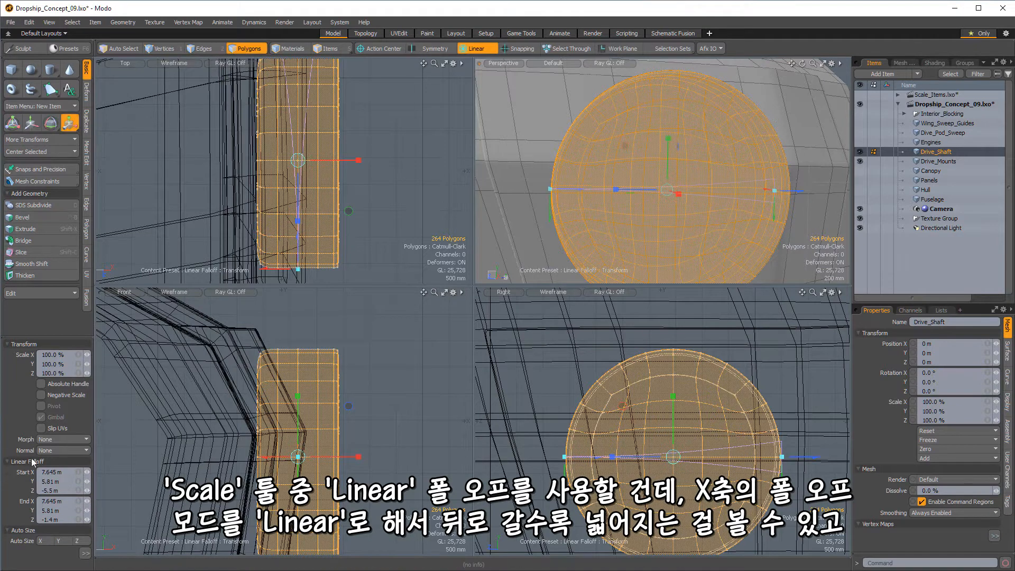
left_click(46, 541)
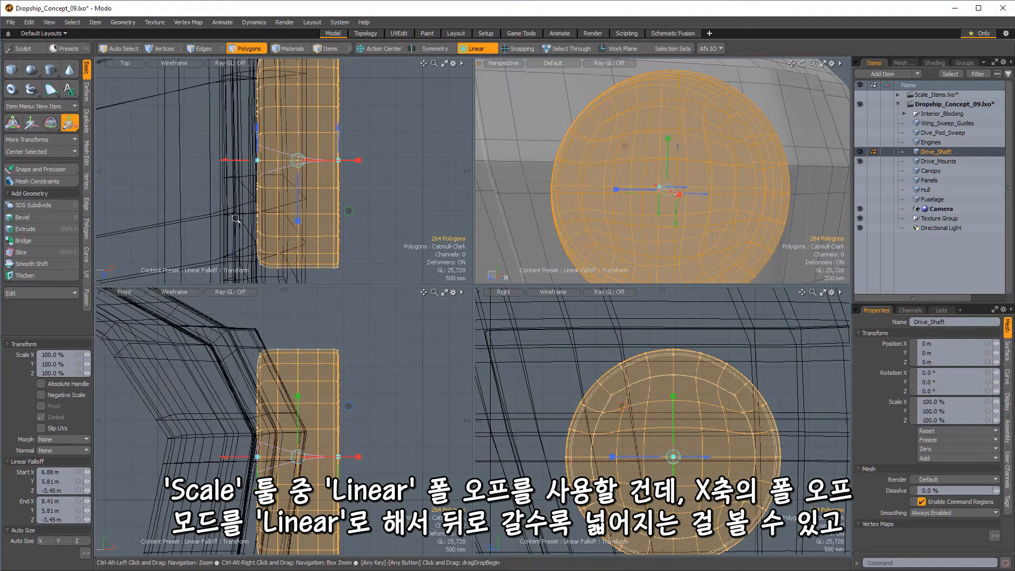
Set the falloff's shape preset to Linear and taper the cylinder by scaling Y and Z to 114.5%, widening its inner end
left_click(84, 553)
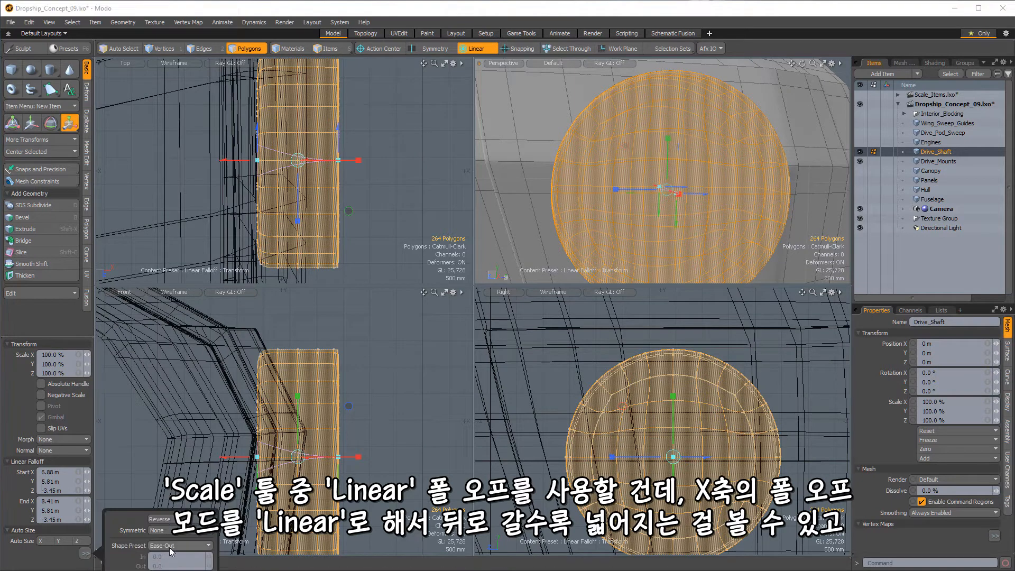
left_click(165, 532)
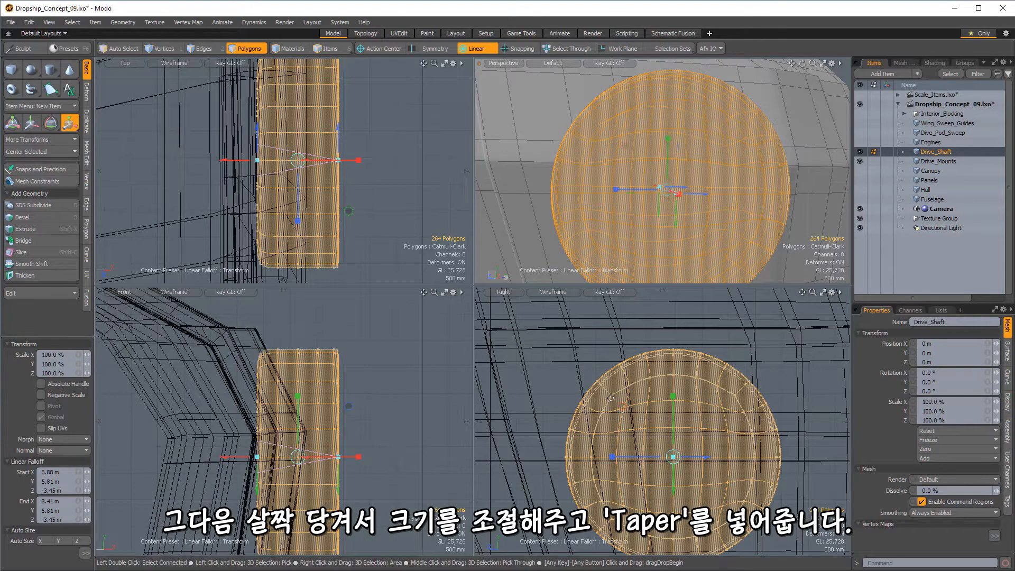
left_click_drag(627, 407, 621, 405)
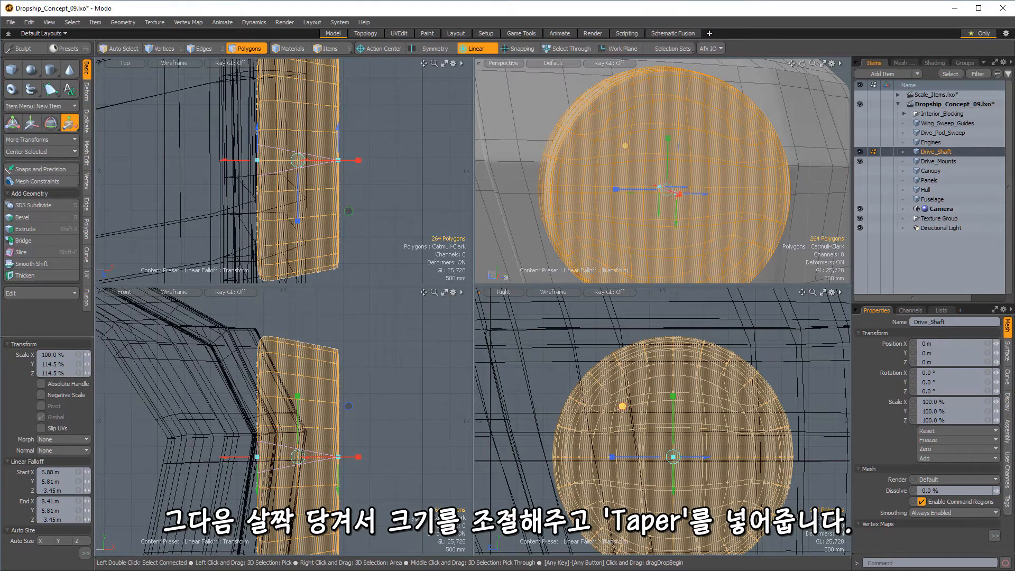
Move the inner end of the tapered Drive_Shaft cylinder back into the mount, using the active linear falloff
left_click_drag(651, 158, 689, 258, "alt")
key("w")
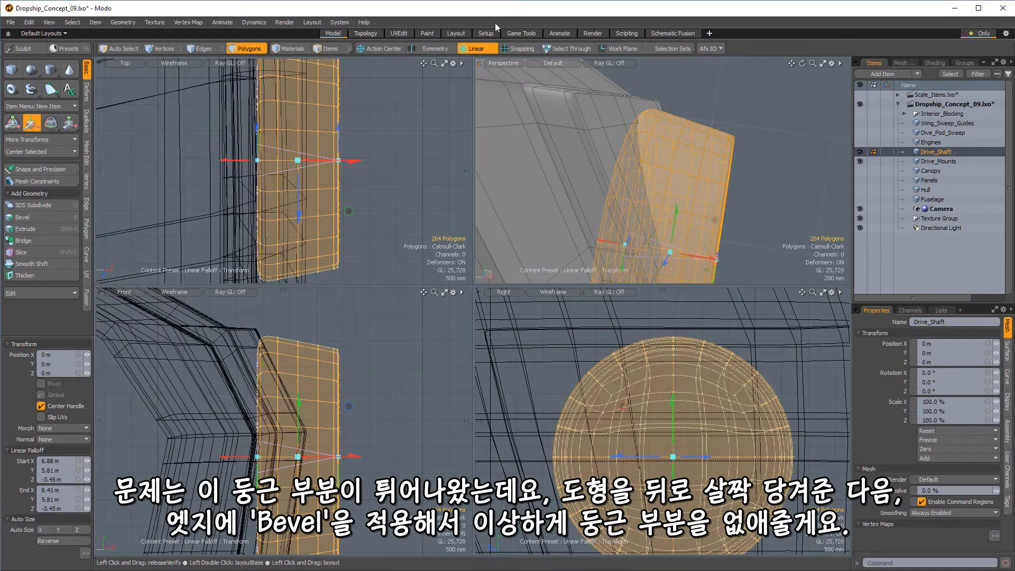
left_click(493, 51)
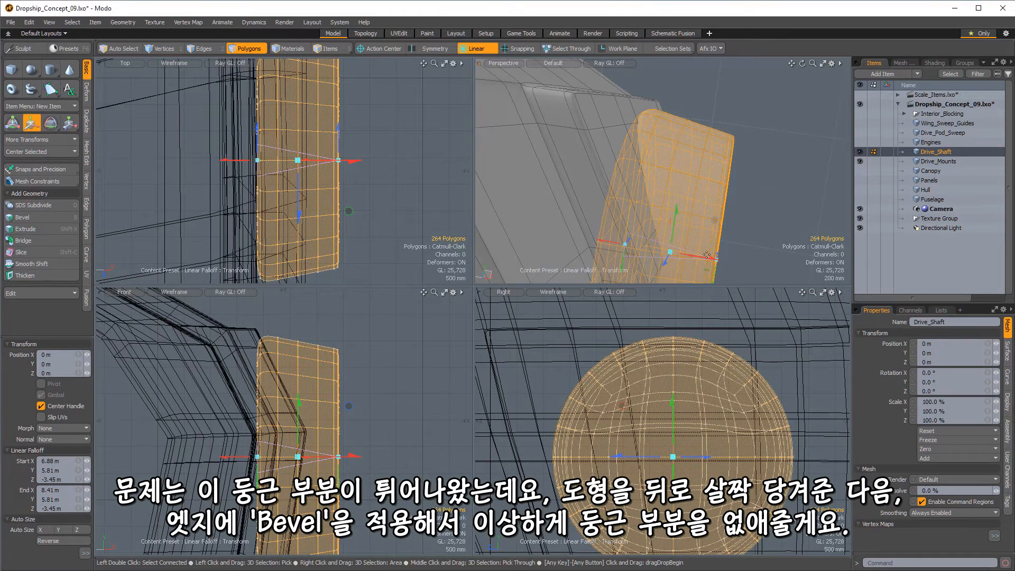
left_click_drag(704, 262, 679, 176)
key("q")
Bevel the edge loop around the cylinder's inner rim with an inset of about 6.5 mm and round level 1
key("2")
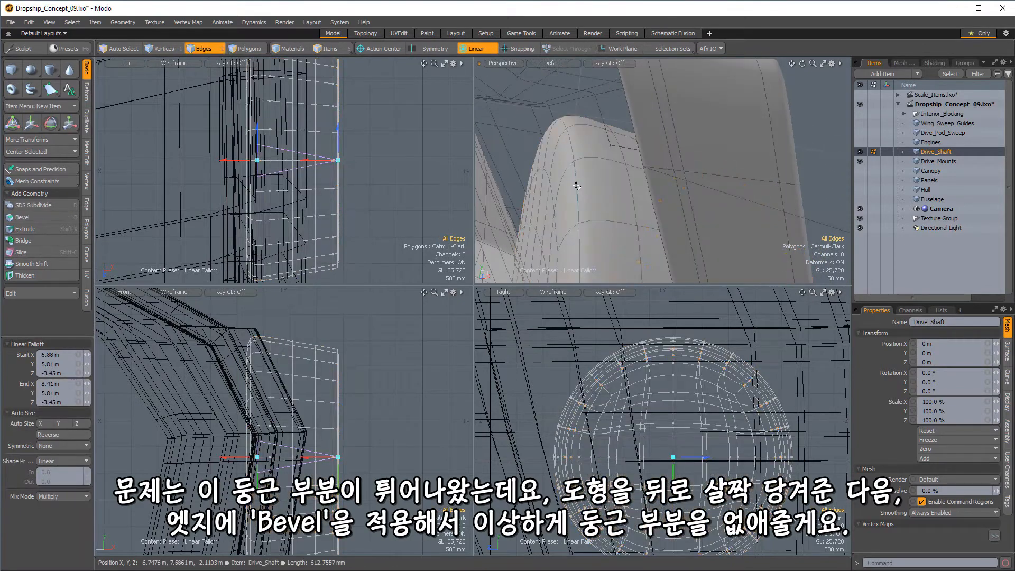
key("b")
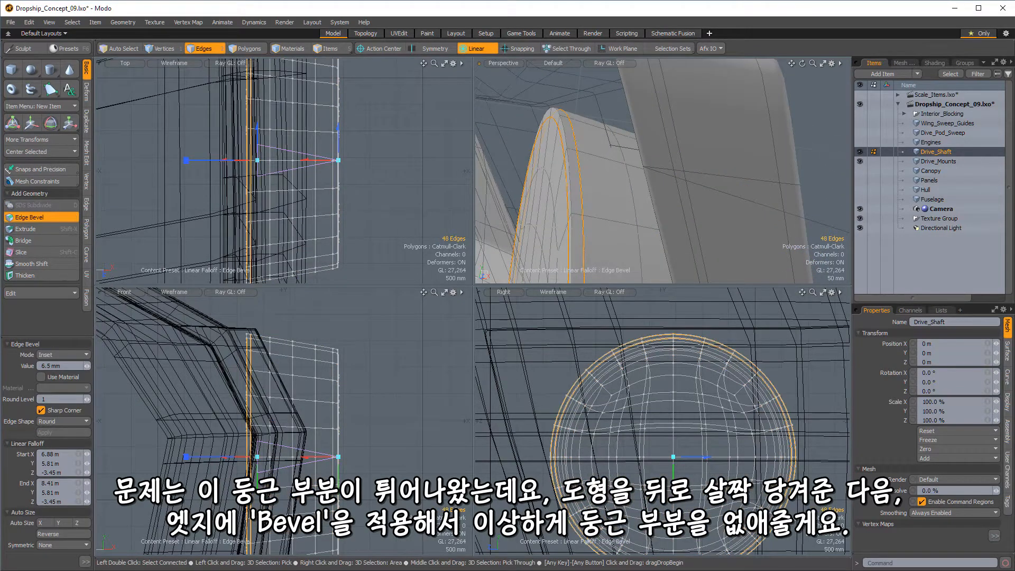
left_click_drag(651, 127, 606, 181, "alt")
key("space")
Select the ring of polygons on the cylinder's outer cap and fill the selection to cover everything inside it
key("space")
key("space")
key("space")
key("space")
left_click(608, 166)
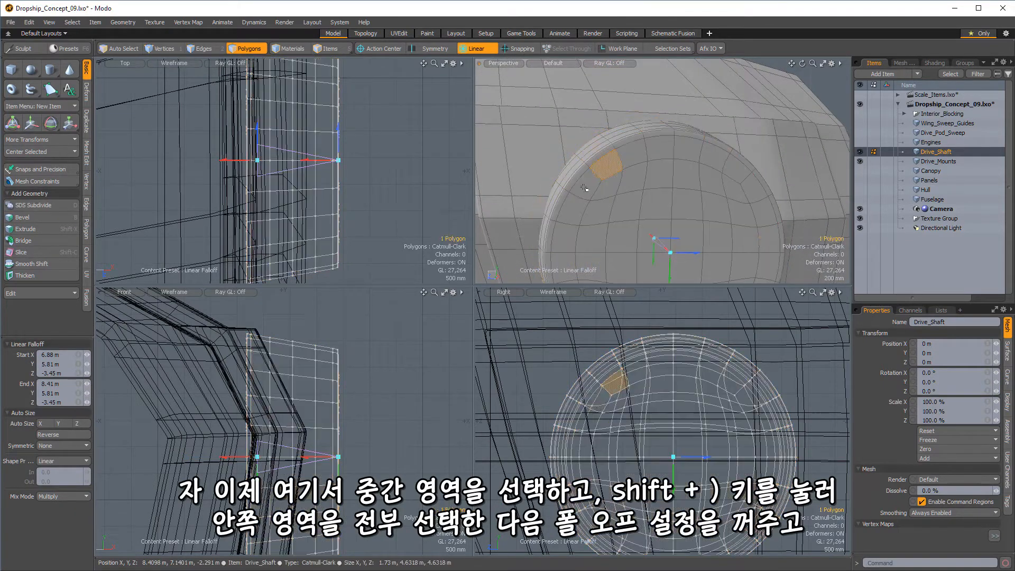
key("l")
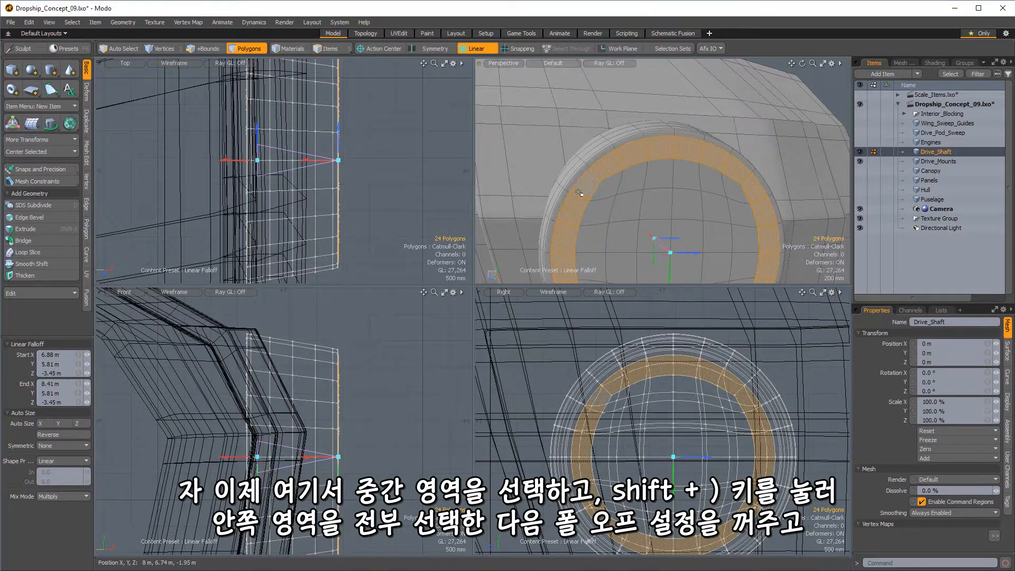
key("shift+parenright")
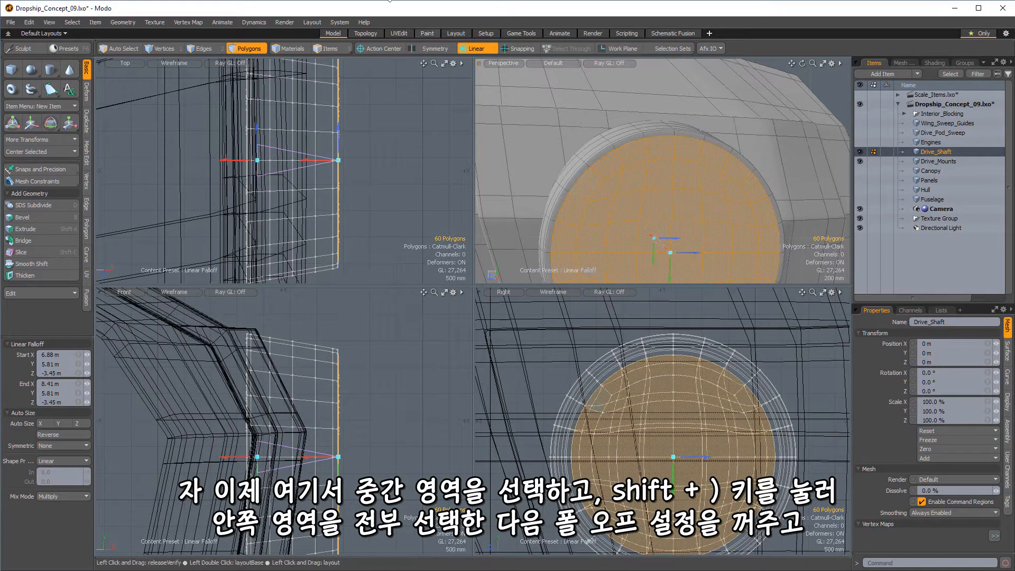
Turn off the falloff and bevel the selected cap polygons as a group with an inset of about 262 mm
left_click_drag(608, 187, 547, 80, "alt")
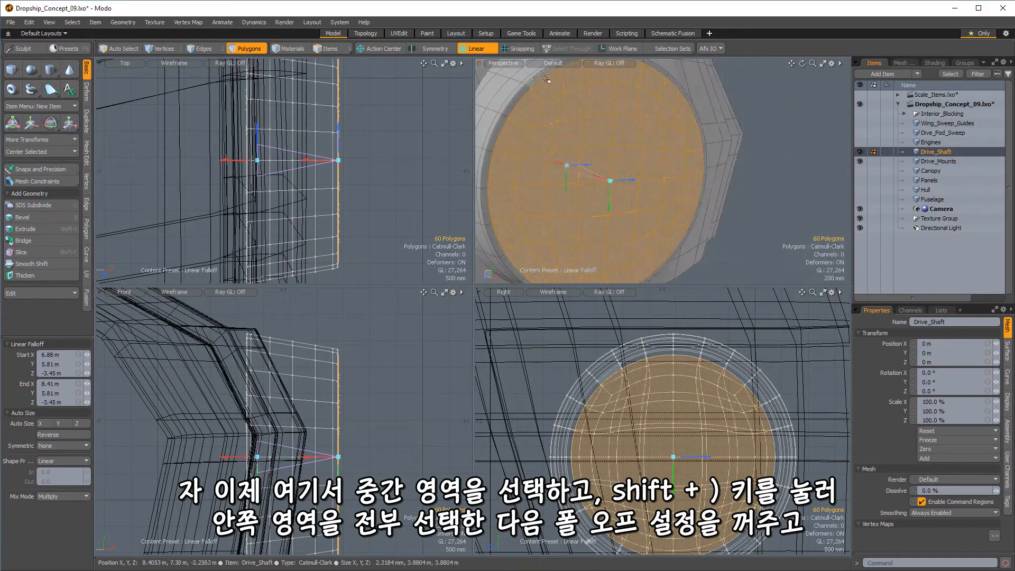
left_click(482, 48)
left_click(476, 60)
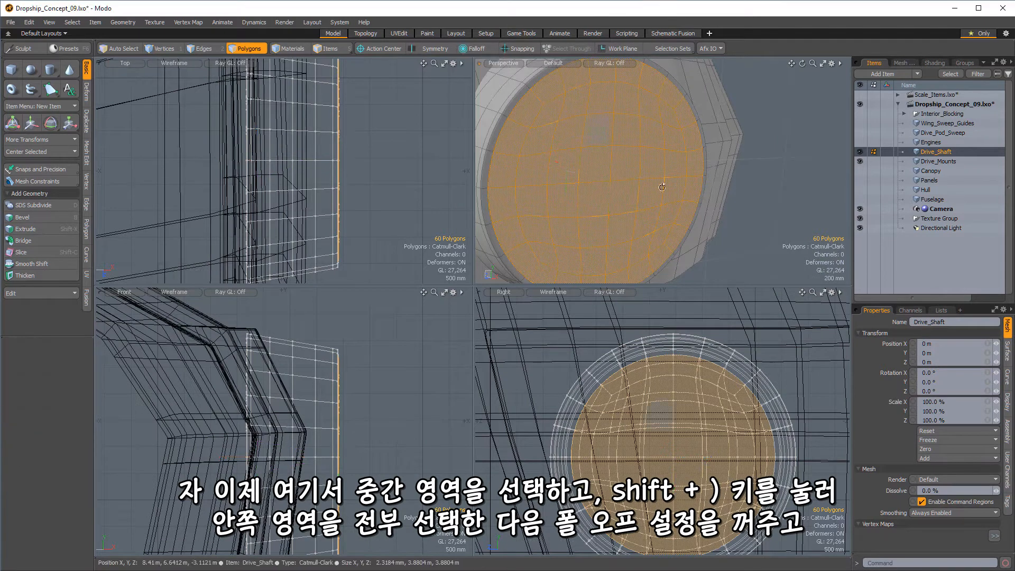
left_click_drag(592, 212, 663, 192, "alt")
key("shift+b")
left_click(593, 194)
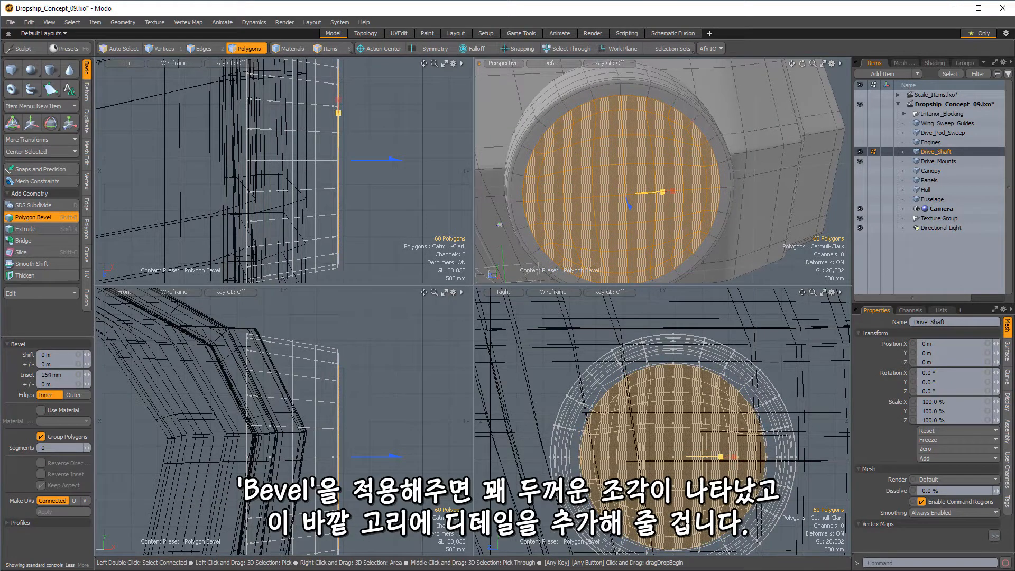
Add a second bevel to the cap polygons with a 40 mm inset and a -60 mm shift
key("shift")
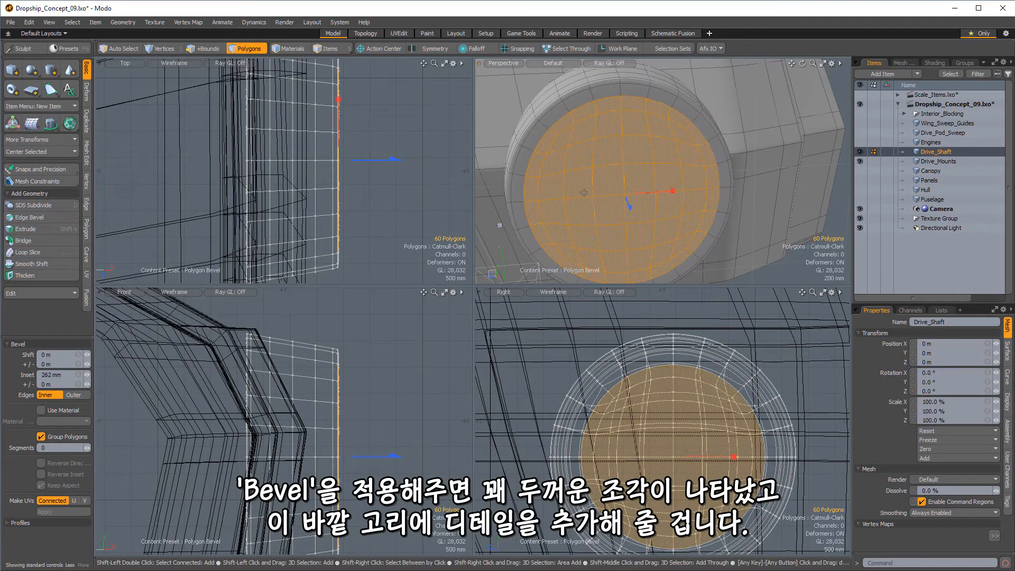
left_click(672, 191, "shift")
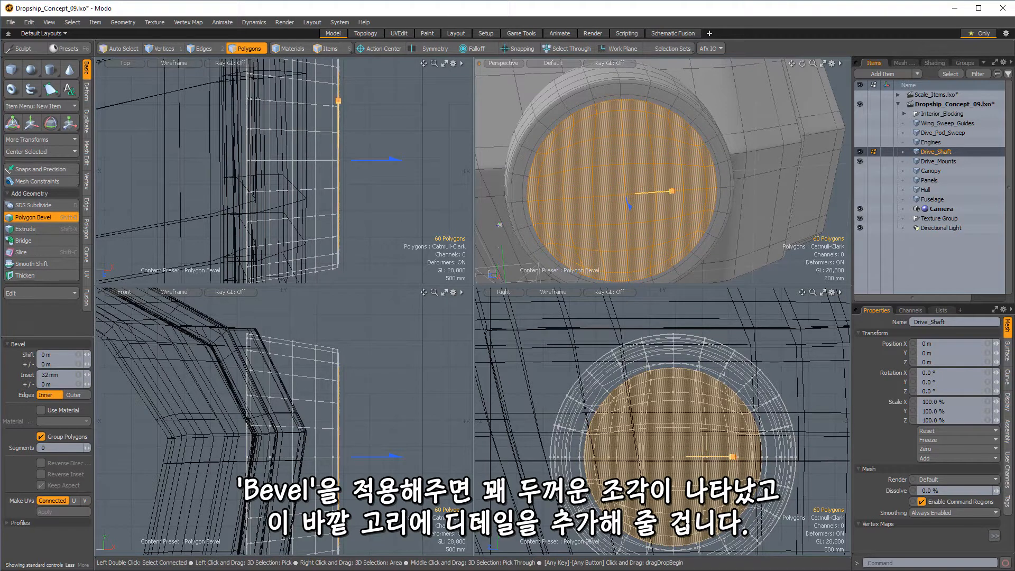
left_click_drag(624, 211, 660, 215, "alt")
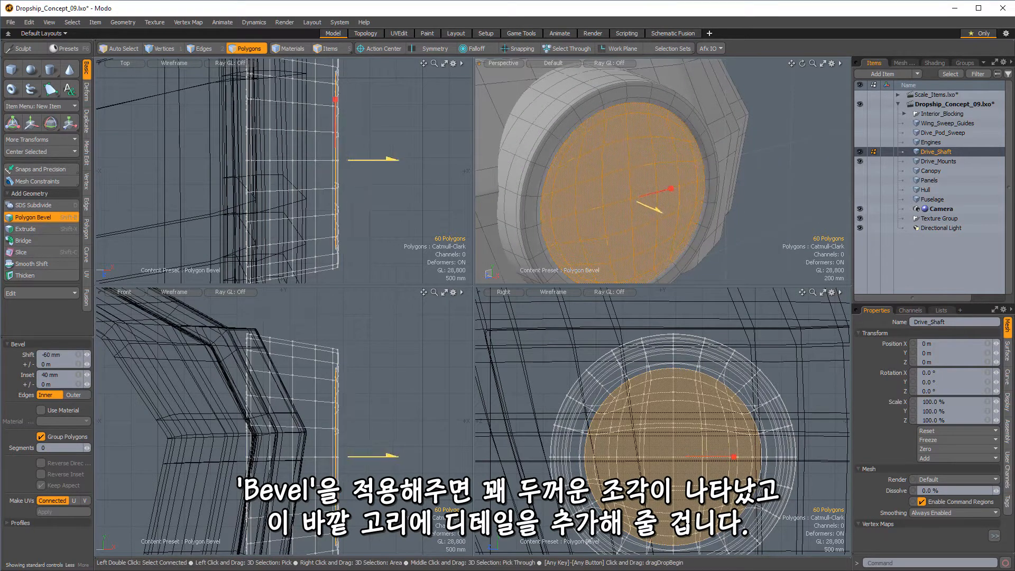
Recess the cap polygons deeper with another bevel of -100 mm shift and -4 mm inset
left_click(657, 216, "shift")
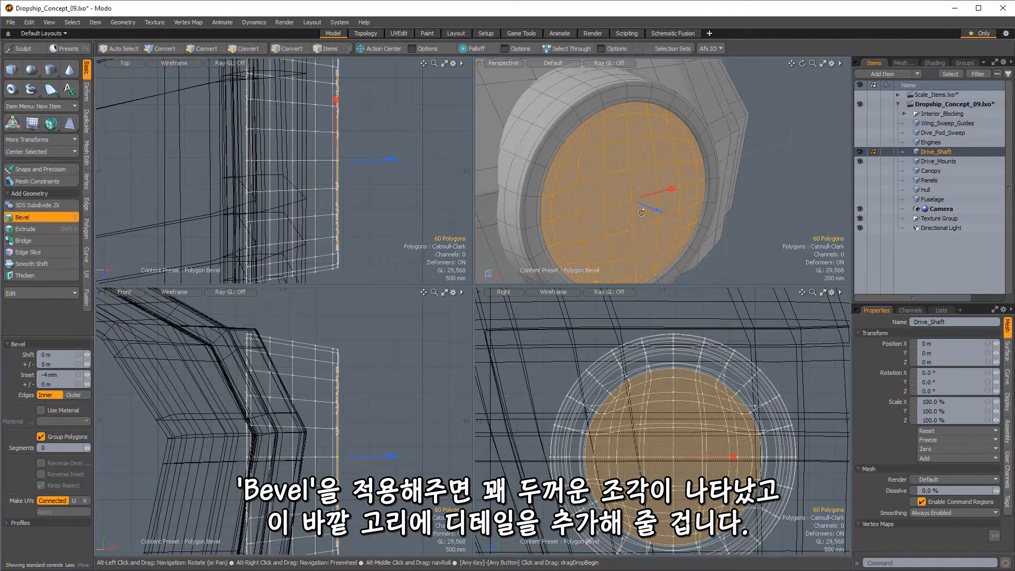
left_click_drag(657, 216, 664, 217, "alt")
left_click_drag(391, 159, 385, 158)
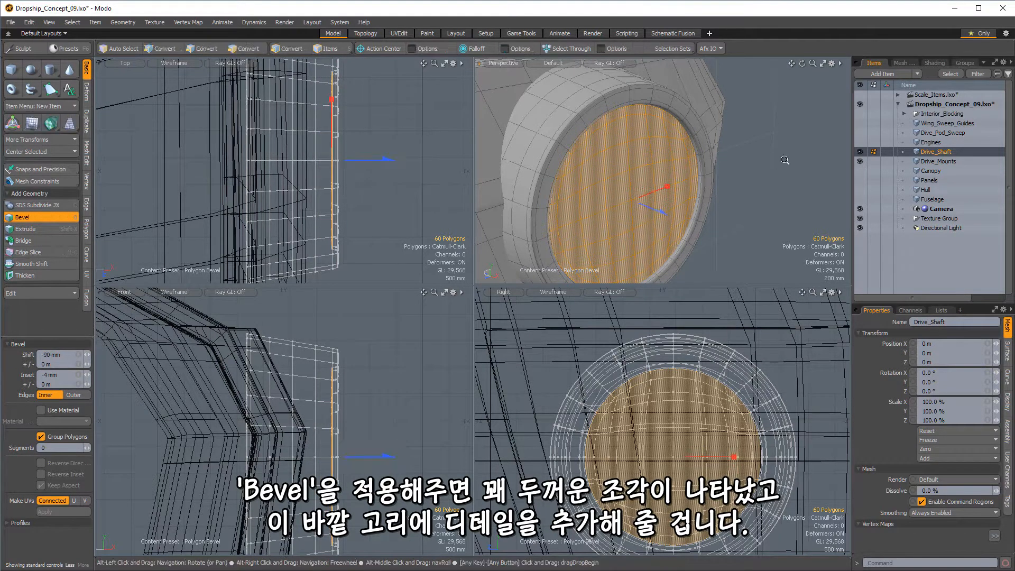
left_click_drag(786, 160, 665, 87, "alt")
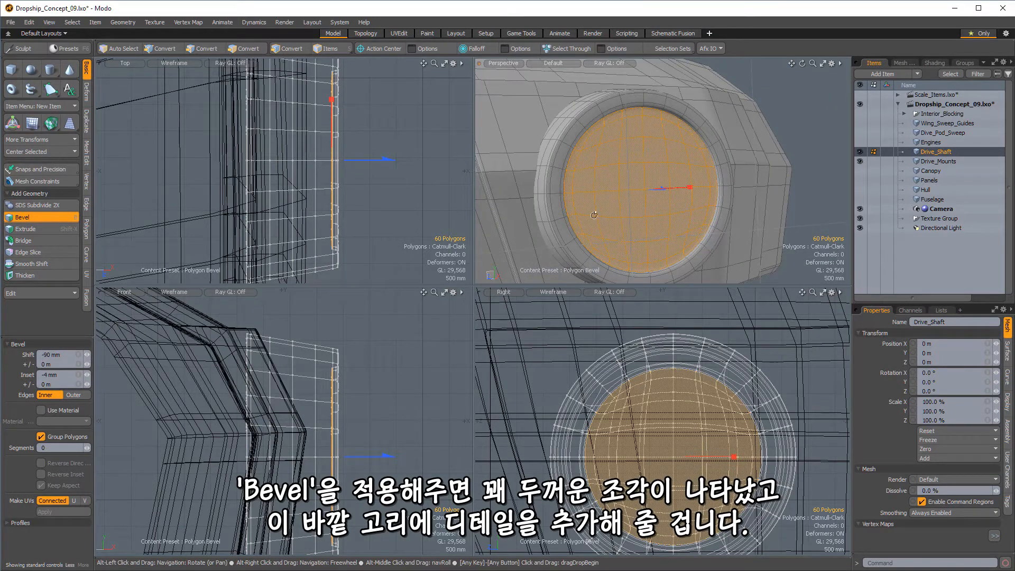
left_click_drag(593, 215, 624, 228, "alt")
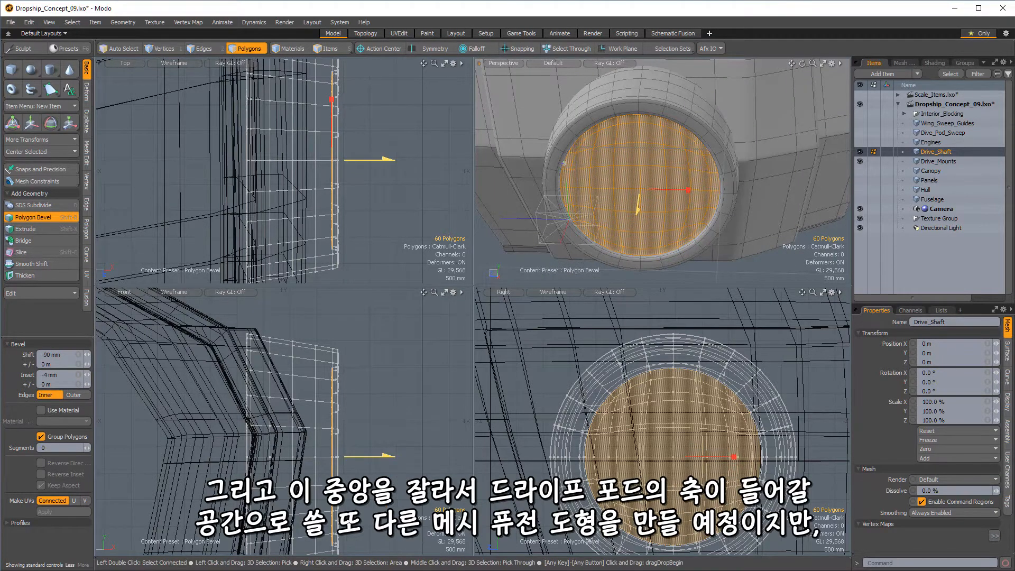
left_click_drag(646, 179, 654, 226, "alt")
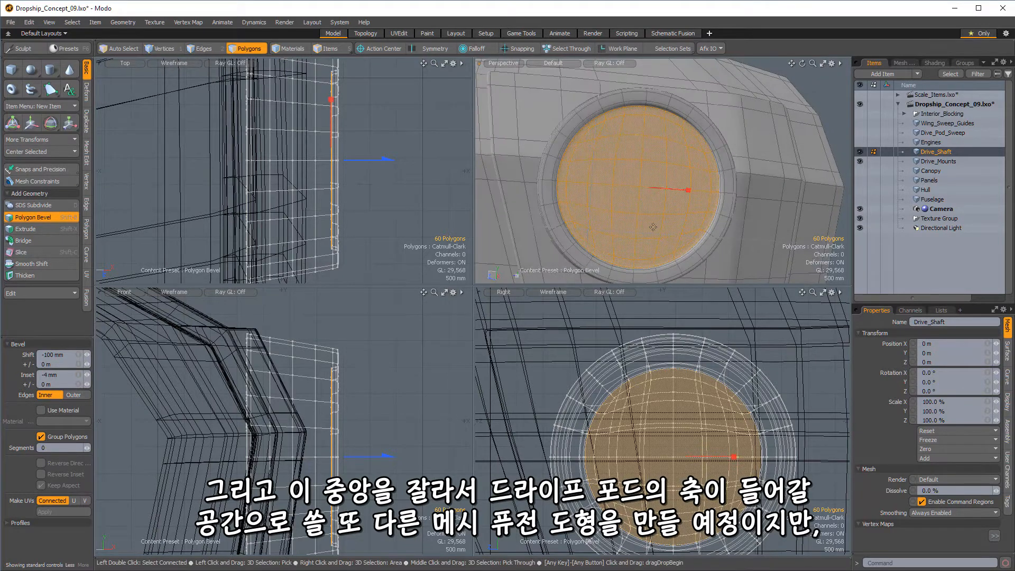
Tighten the recess floor's edge with a further 24 mm inset bevel and zero shift
left_click_drag(634, 174, 705, 187, "alt")
left_click(704, 187)
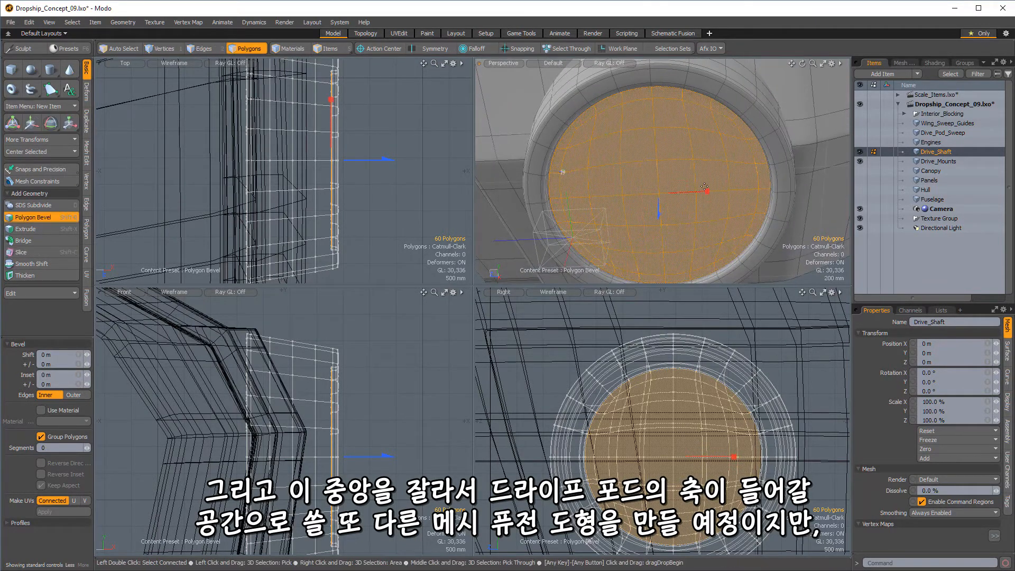
key("space")
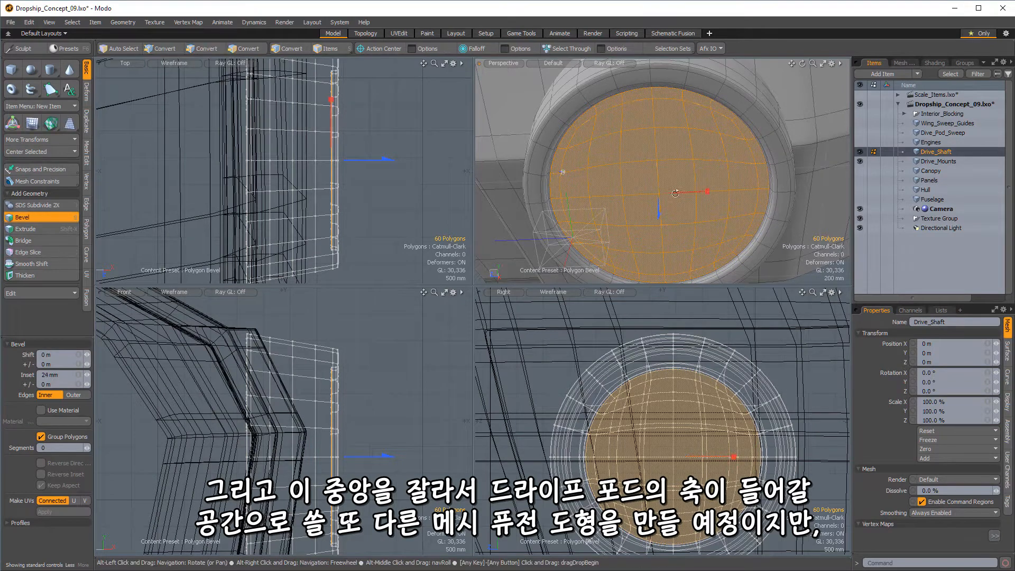
Select the Drive_Shaft and Drive_Mounts items and create a new fusion from them named Engine_Mount
left_click_drag(713, 196, 674, 159, "alt")
key("5")
left_click(721, 195, "shift")
key("shift+a")
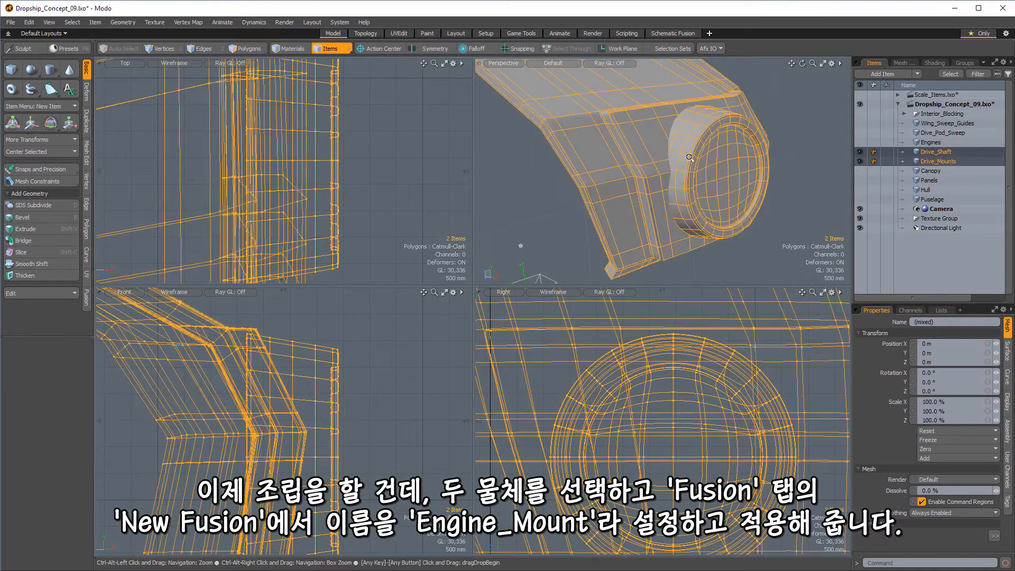
left_click(87, 299)
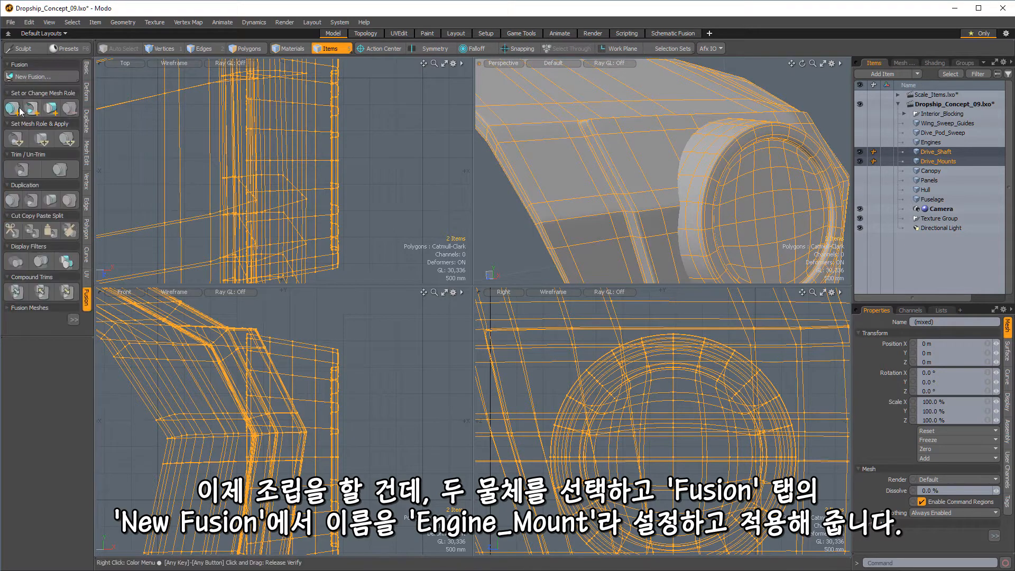
left_click(24, 77)
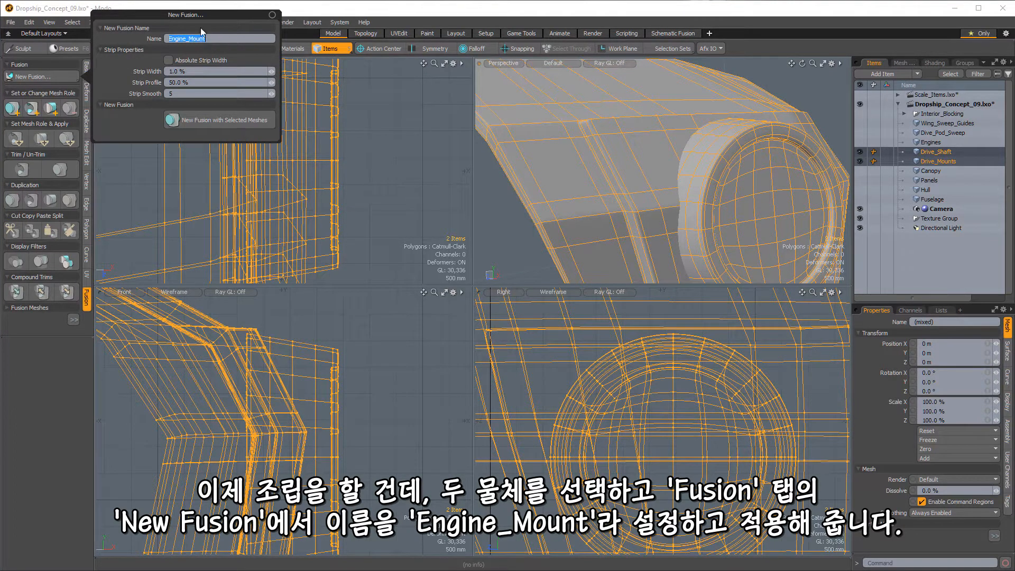
left_click(180, 123)
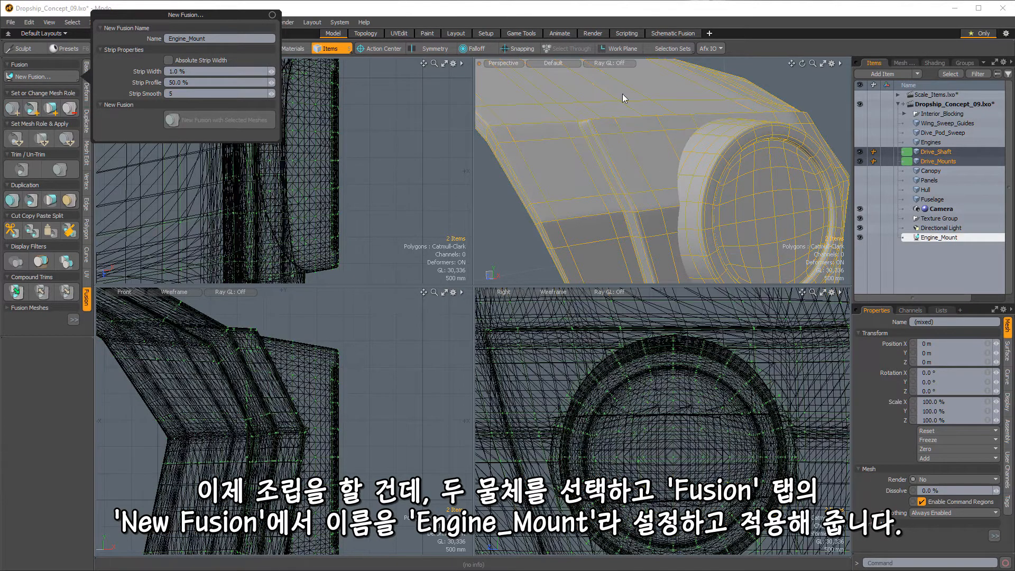
Check the perspective view's Model Fusion shading option and inspect the seam between the shaft and the mount
left_click(667, 151, "alt")
left_click_drag(667, 151, 655, 131, "alt")
left_click(562, 62)
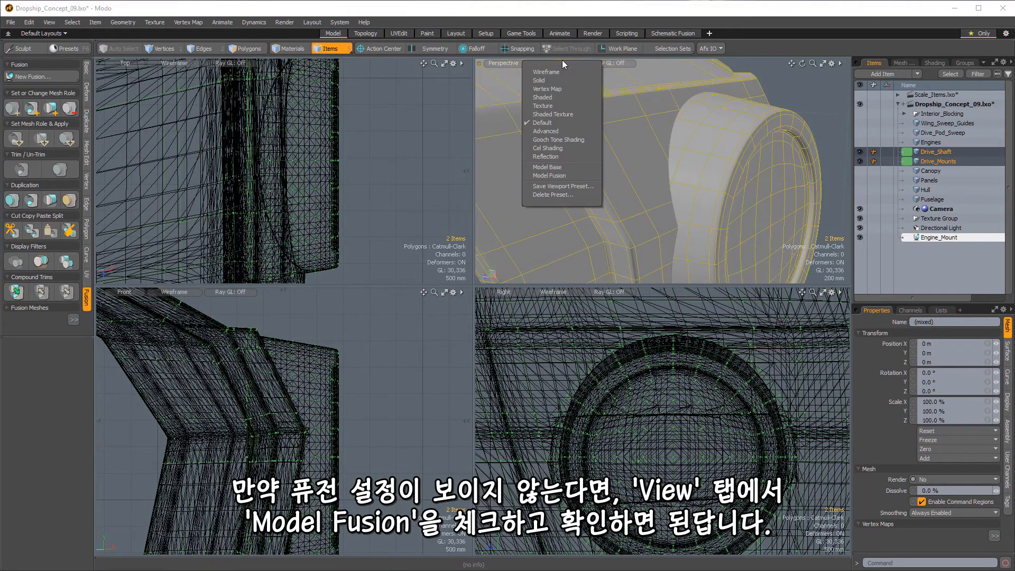
left_click(553, 177)
mouse_move(578, 172)
left_mouse_down("alt")
mouse_move(689, 181)
mouse_move(667, 189)
left_mouse_up("alt")
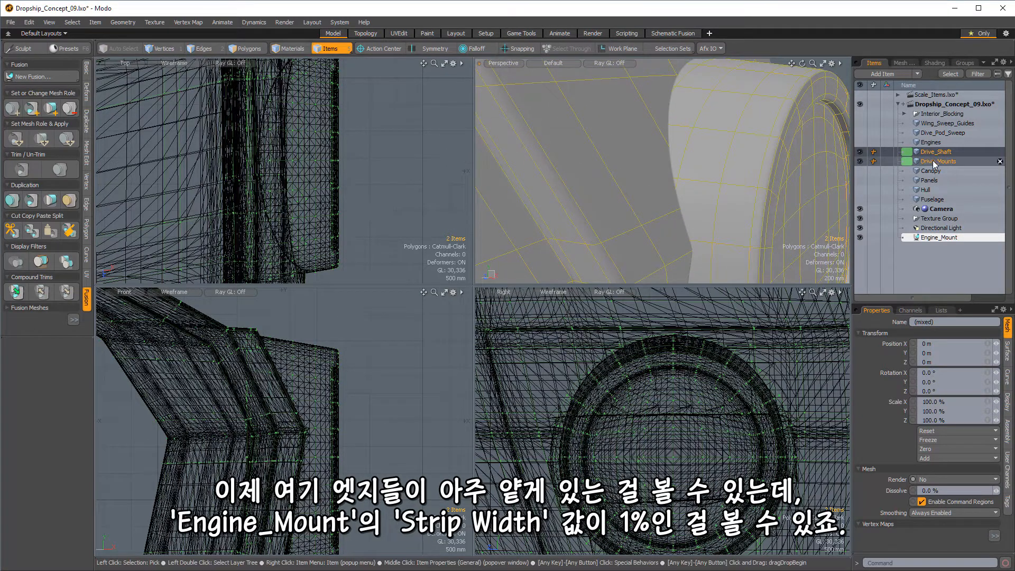
Set the Engine_Mount fusion item's Strip Width to 2.5%
left_click(939, 241)
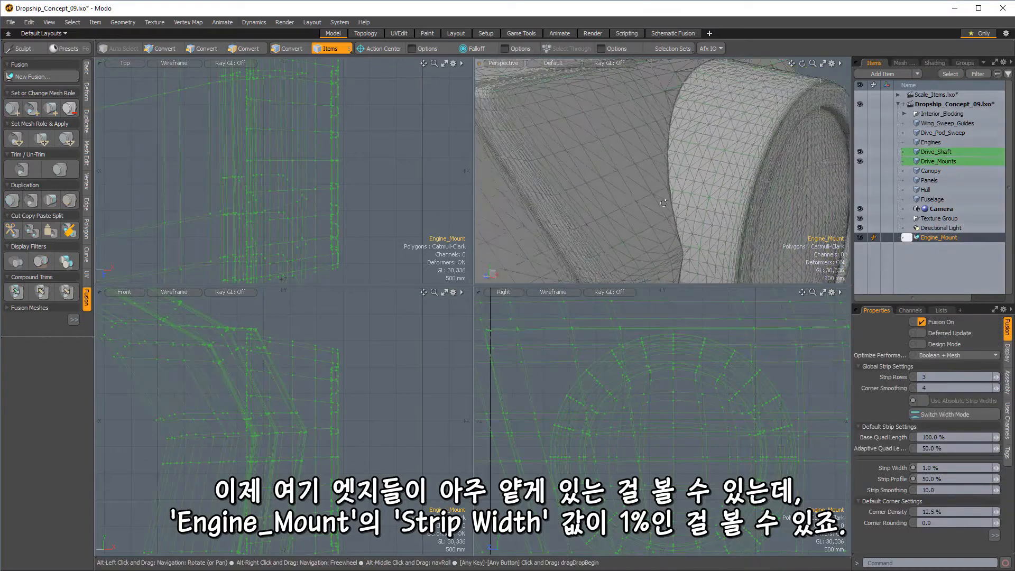
left_click_drag(664, 202, 666, 170, "ctrl+alt")
left_click_drag(702, 200, 693, 217, "ctrl+alt")
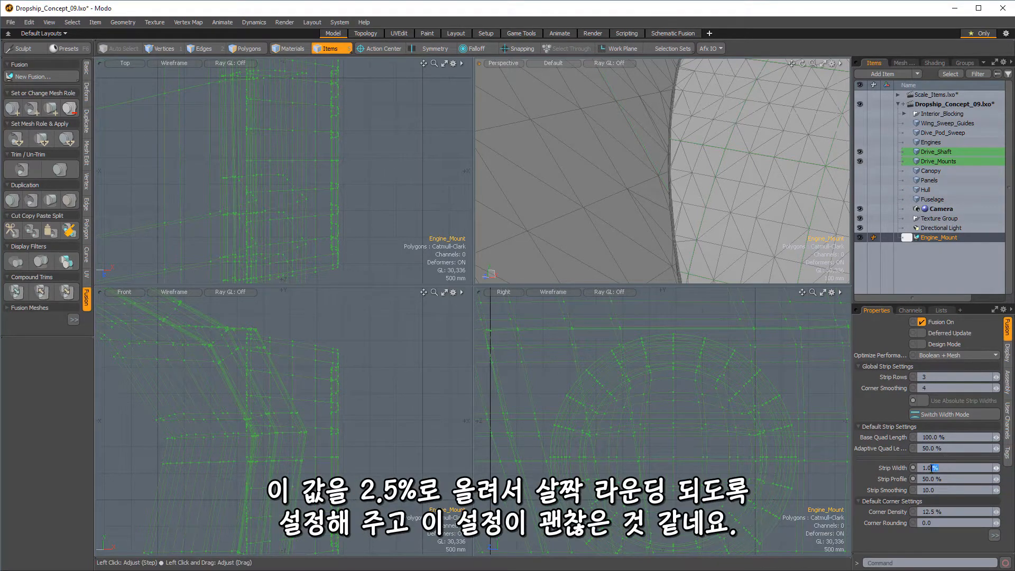
type("2.5")
key("Tab")
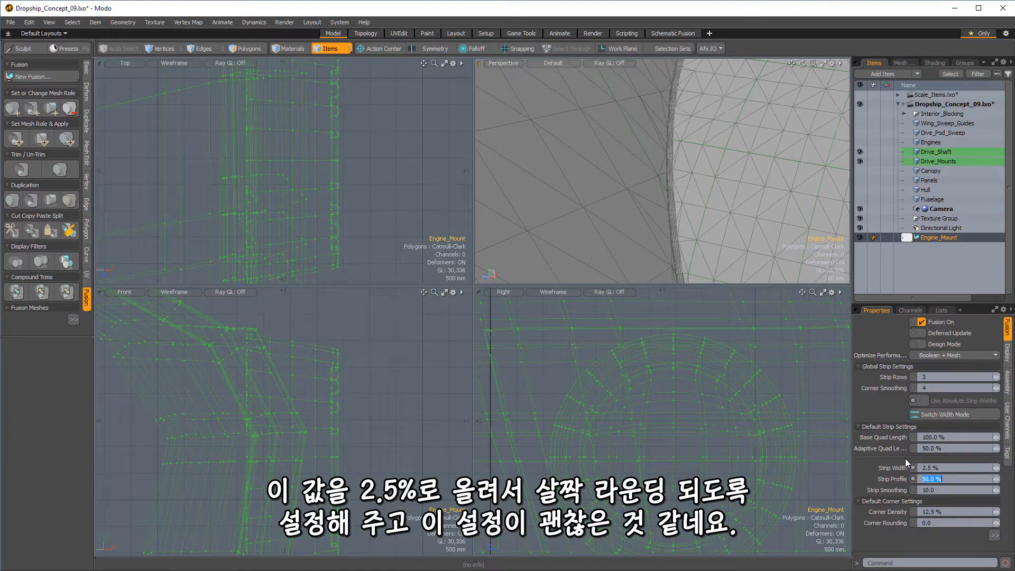
Deselect Engine_Mount and examine the fused mount, the shaft's outer rim and its recessed centre from several angles
left_click_drag(616, 155, 693, 188, "alt")
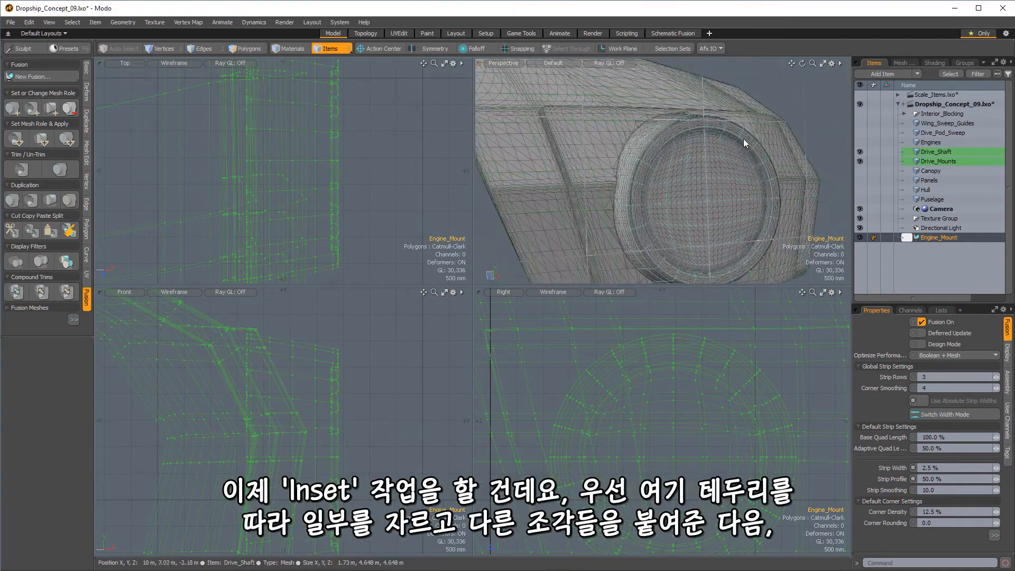
left_click(816, 131)
left_click_drag(788, 189, 660, 138, "alt")
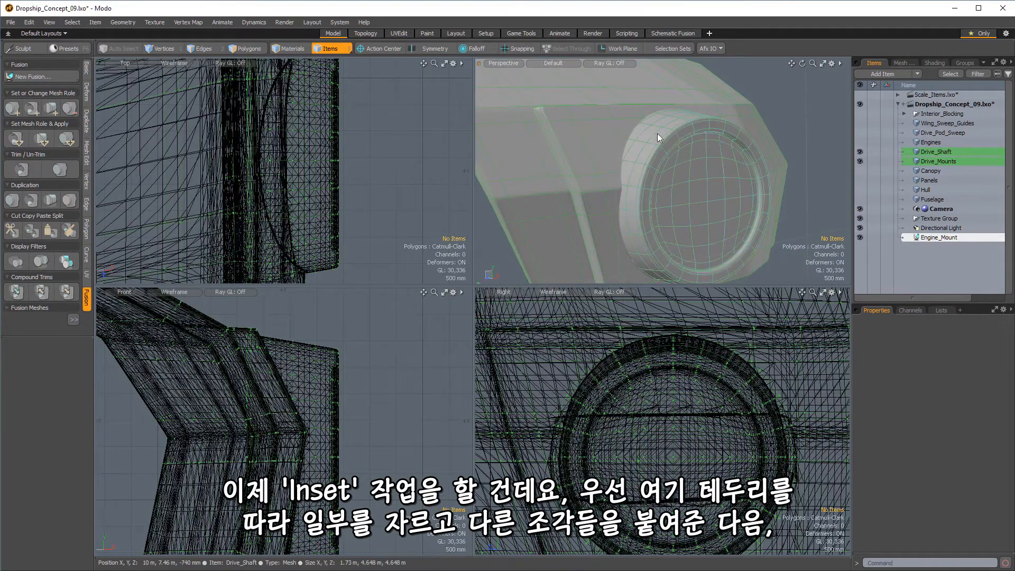
left_click_drag(788, 168, 715, 99, "alt")
scroll(715, 100, "up", 2)
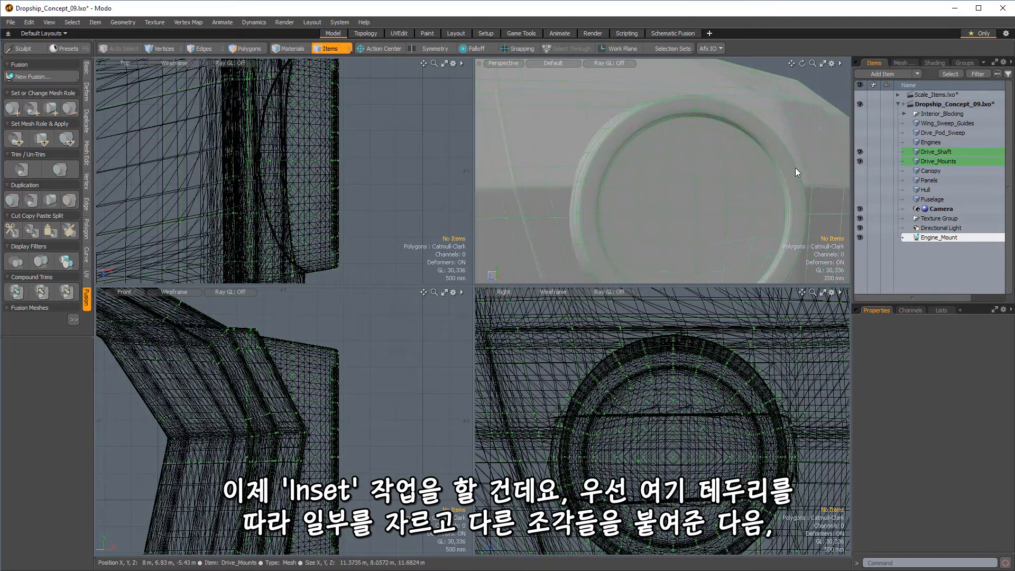
left_click_drag(779, 270, 579, 154, "alt")
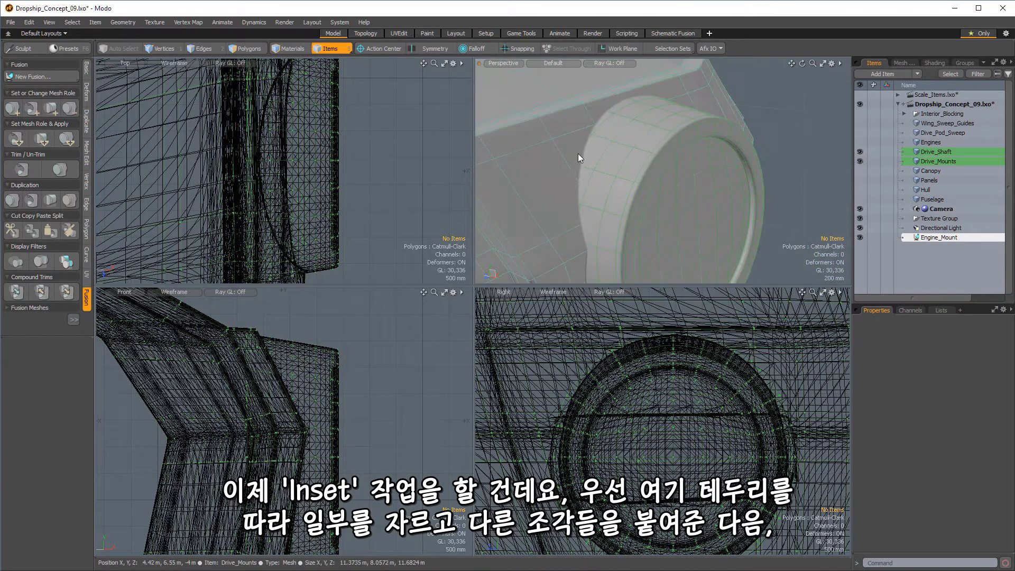
left_click_drag(731, 226, 495, 161, "alt")
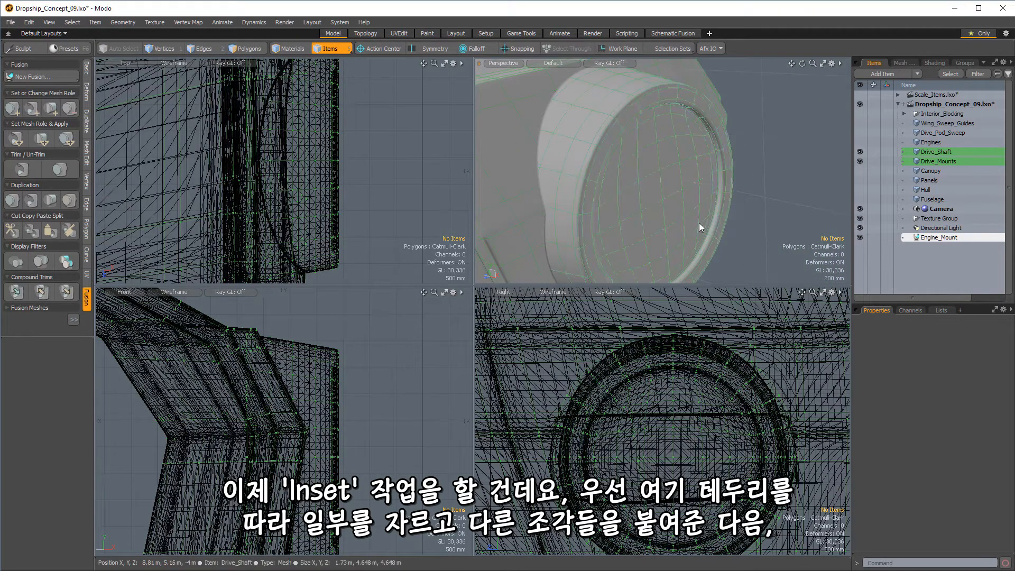
left_click_drag(699, 223, 676, 135, "alt")
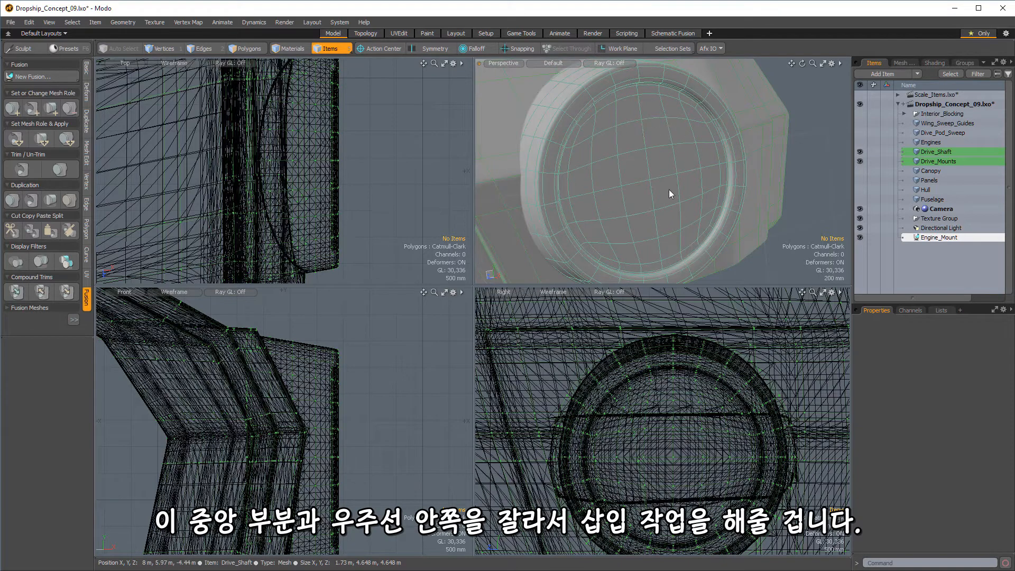
Temporarily show Interior_Blocking and check the clearance between the interior and the engine mount in the orthographic views
left_click_drag(669, 444, 735, 436, "alt")
key("a")
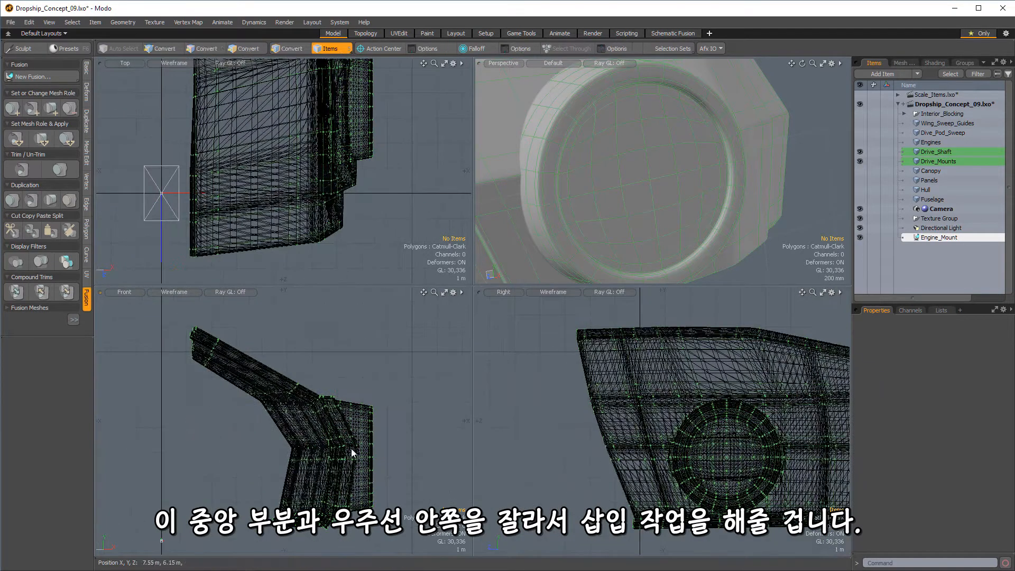
left_click(860, 113)
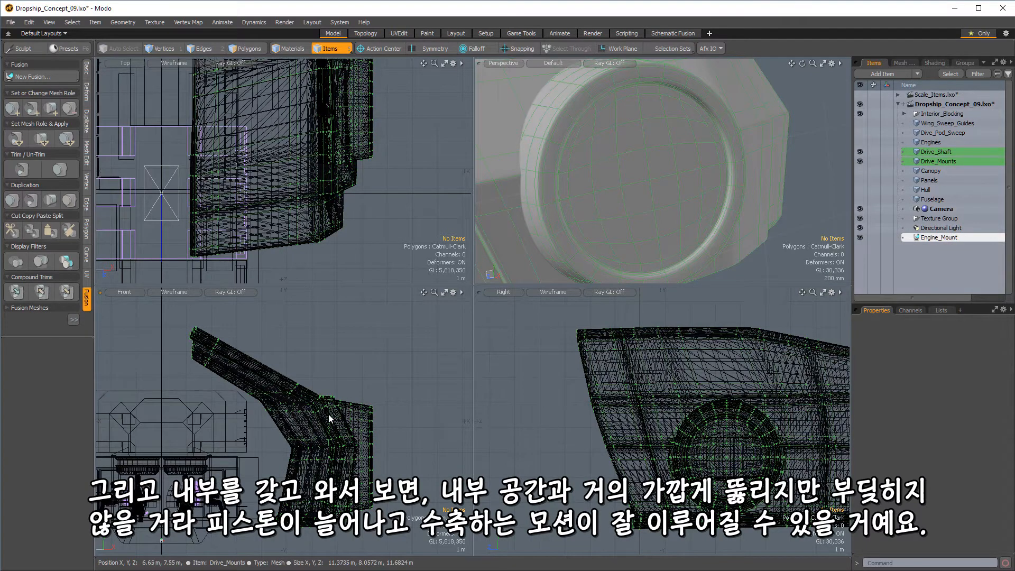
key("a")
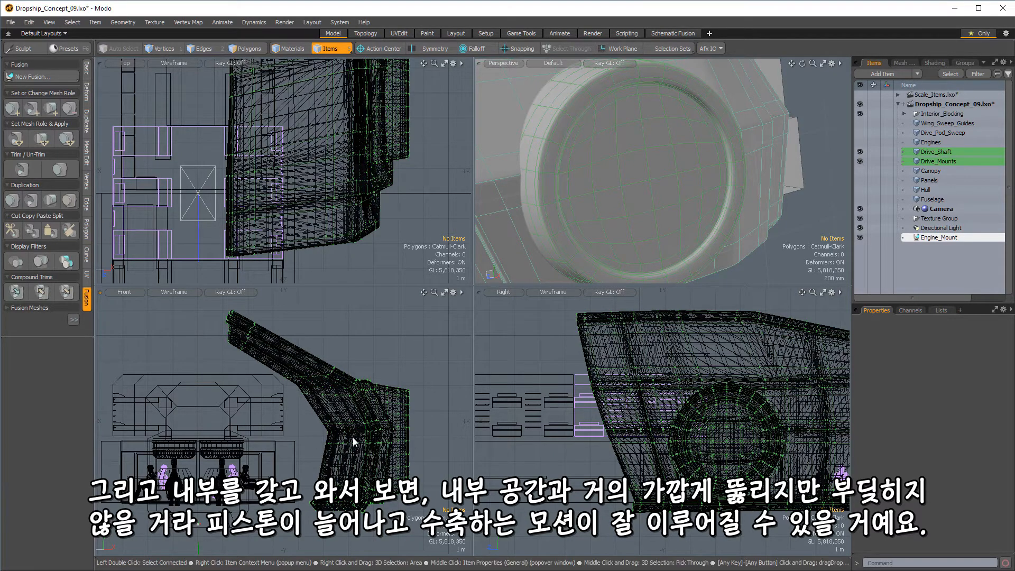
left_click_drag(661, 174, 688, 200, "alt")
left_click(859, 113)
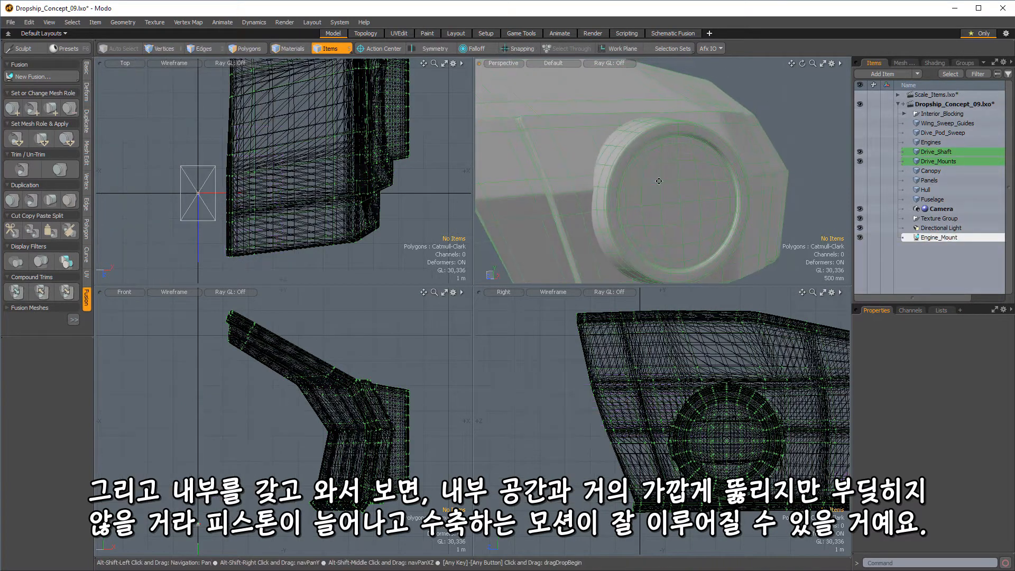
Select the ring of polygons on the drive shaft's outer rim and align the work plane to that selection
key("3")
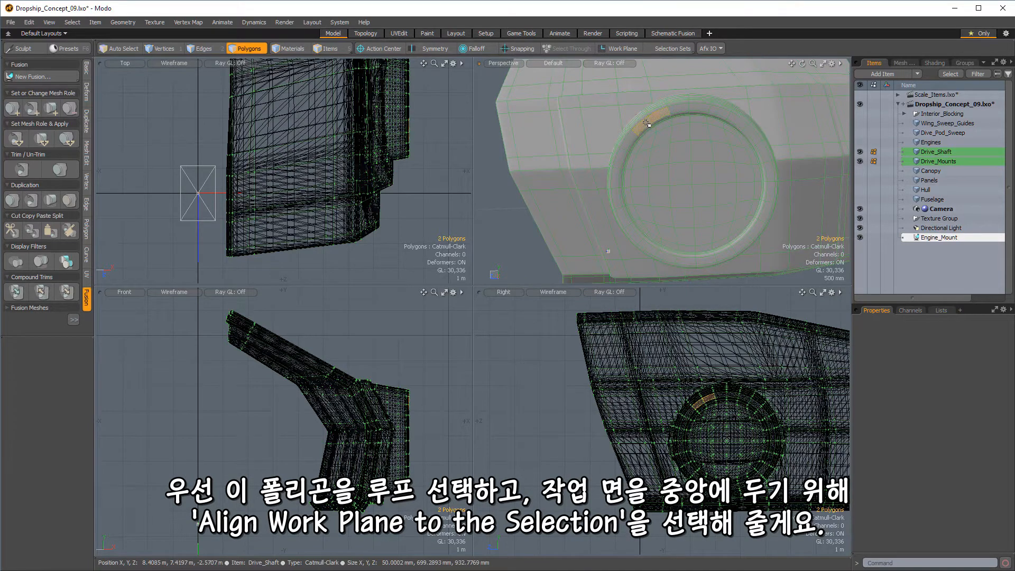
key("l")
left_click_drag(644, 123, 558, 83, "alt")
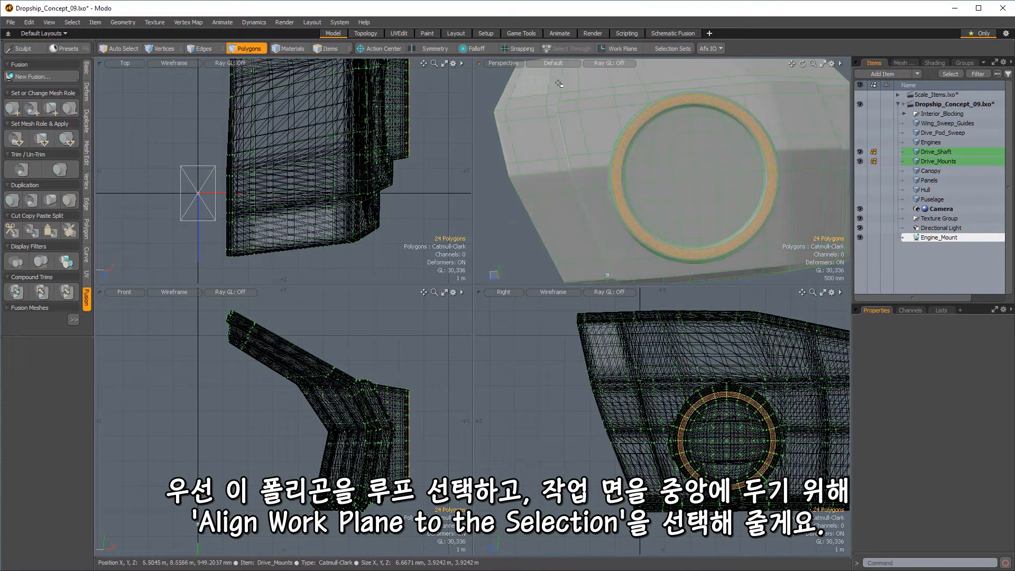
left_click(618, 48)
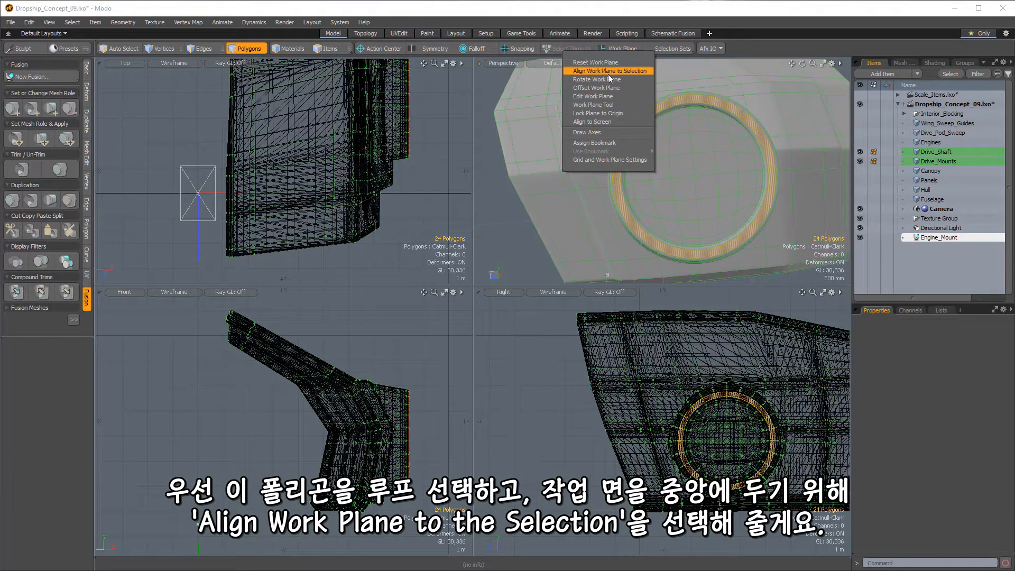
left_click(627, 73)
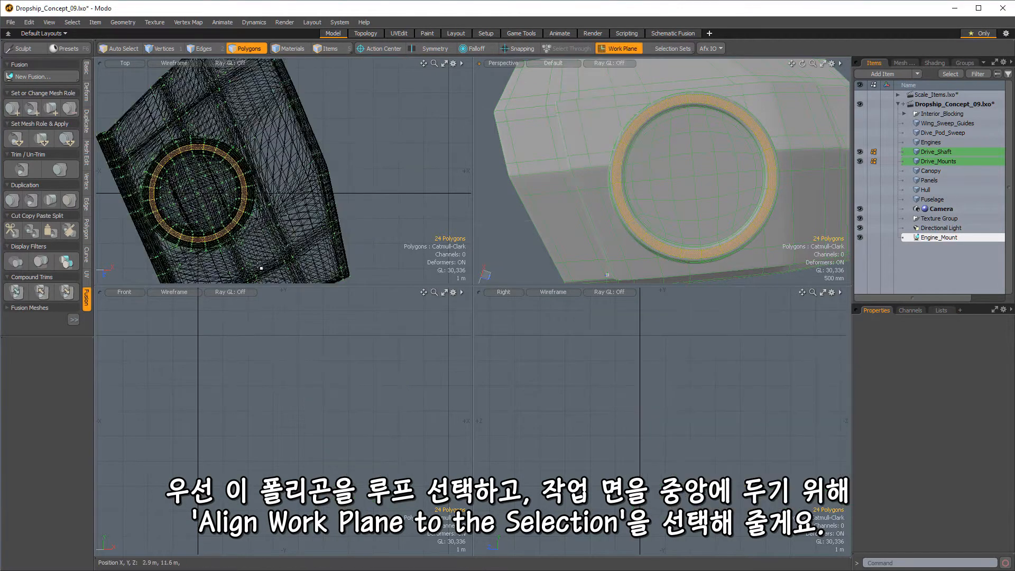
key("shift+a")
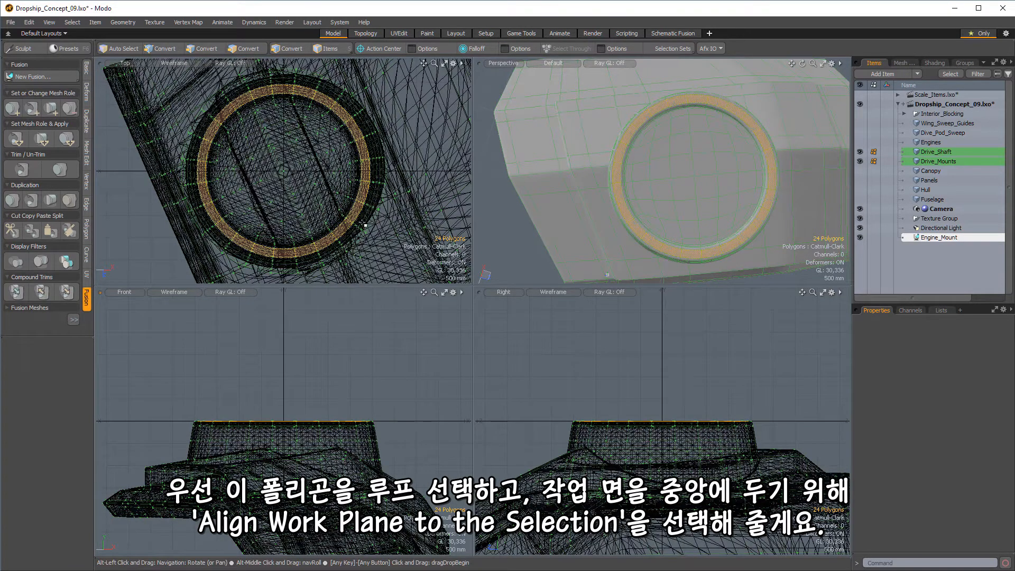
scroll(385, 197, "down", 5)
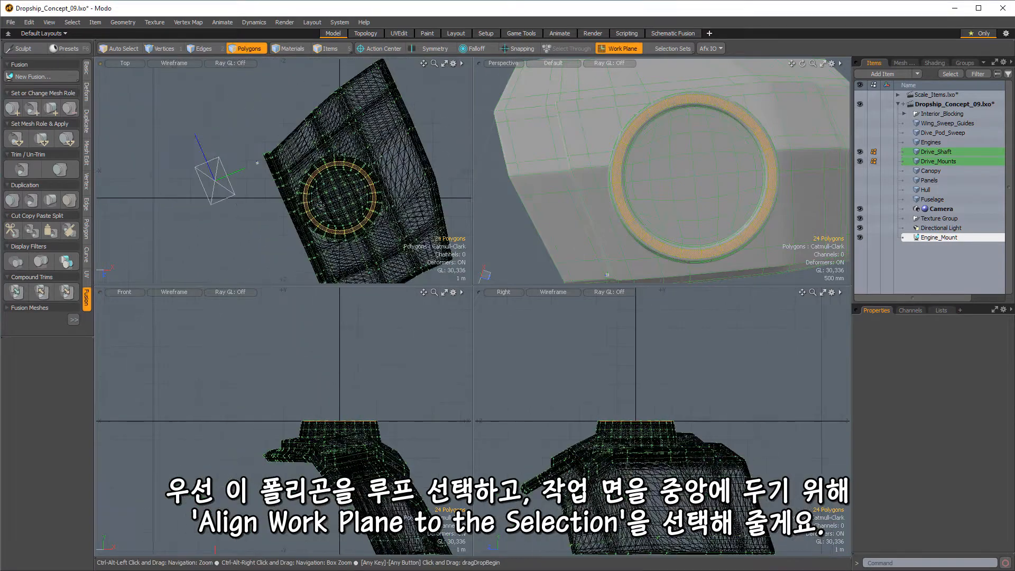
left_click_drag(364, 208, 301, 205, "alt")
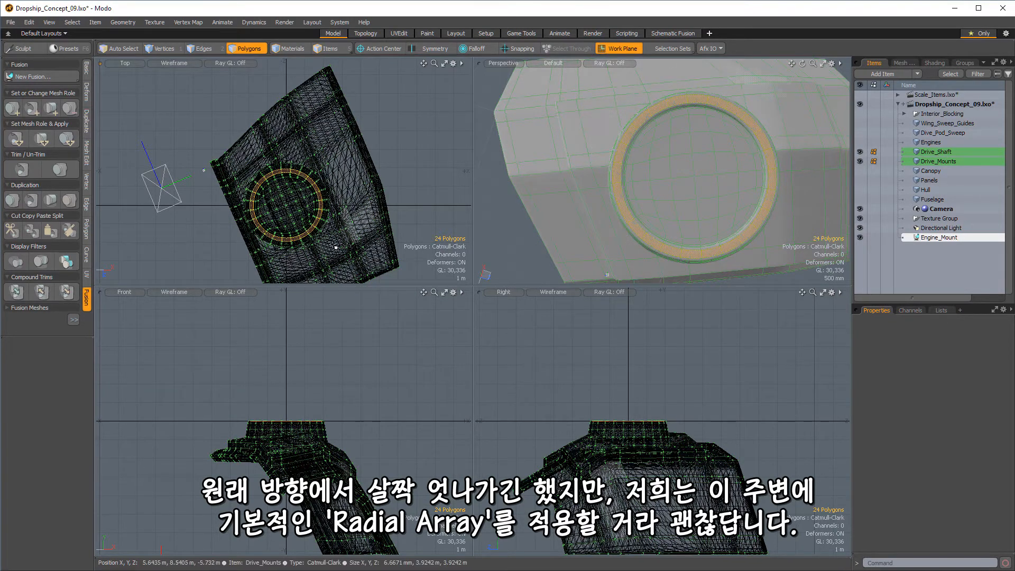
Deselect the rim polygons and add a new mesh item to the scene
left_click(193, 98)
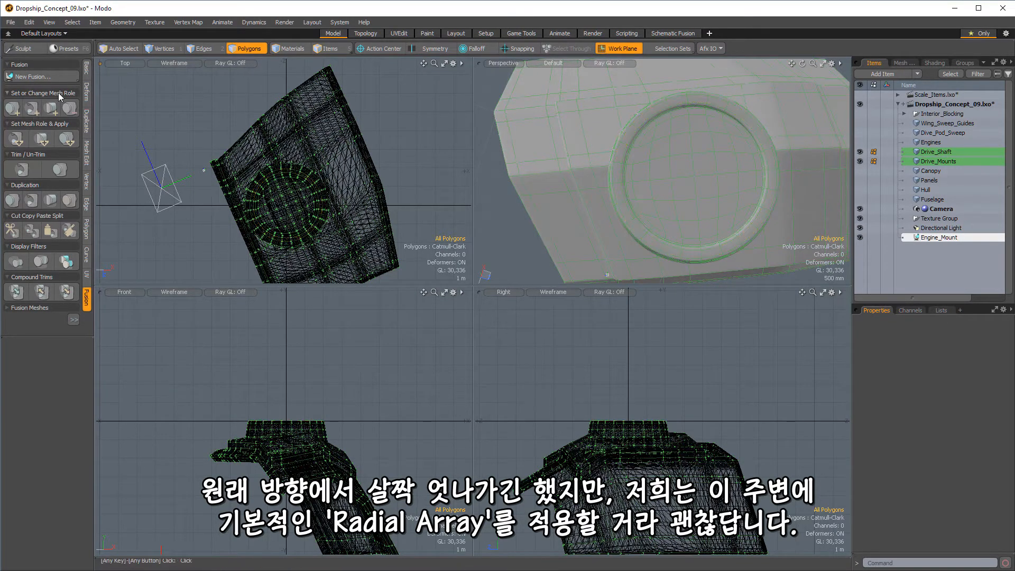
left_click(87, 68)
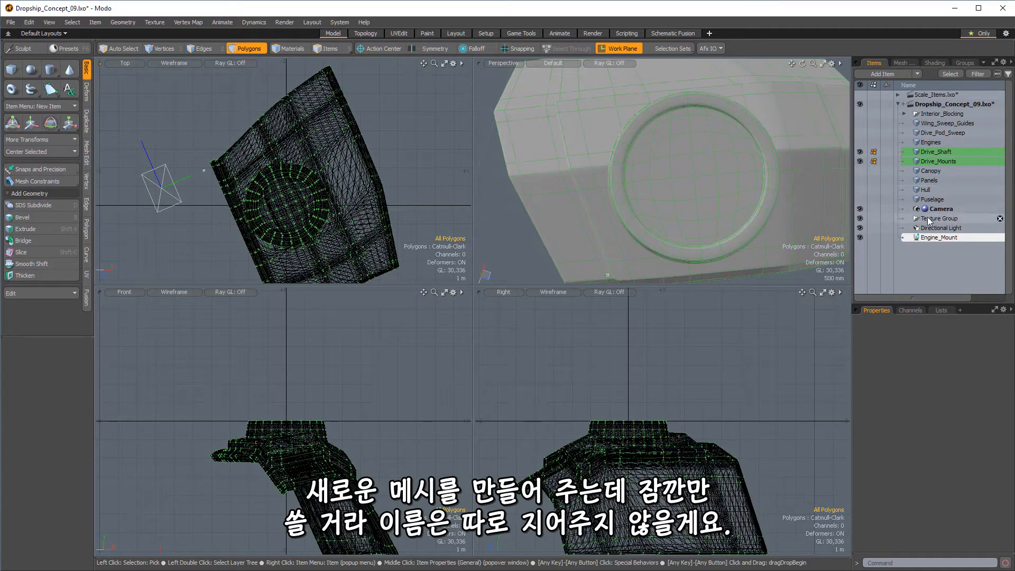
left_click(921, 173)
key("n")
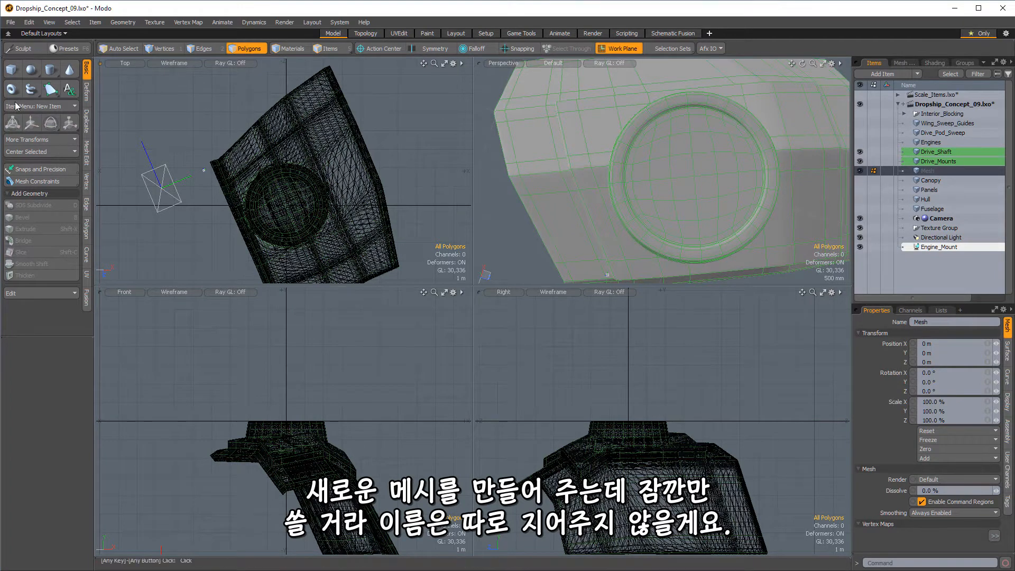
Create a cube of about 200 × 190 × 210 mm with 4 segments per axis and place it on the shaft's rim
left_click(12, 69)
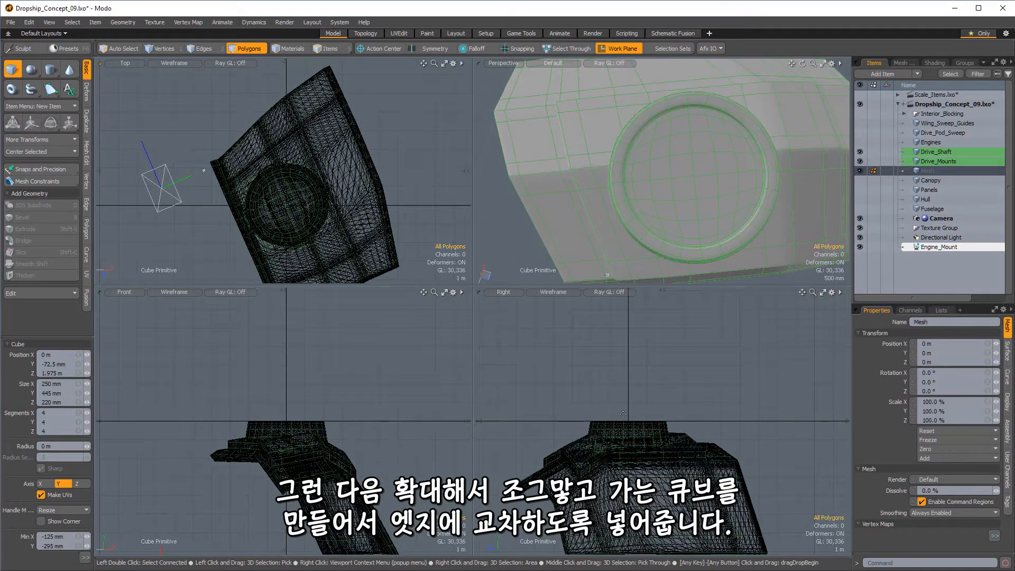
left_click_drag(592, 397, 632, 406, "ctrl+alt")
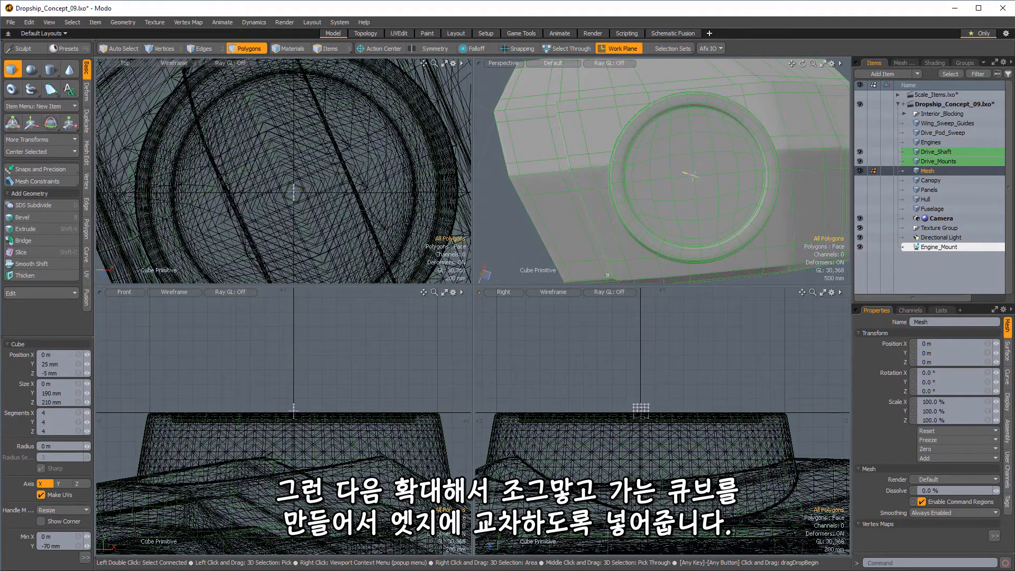
left_click(641, 408)
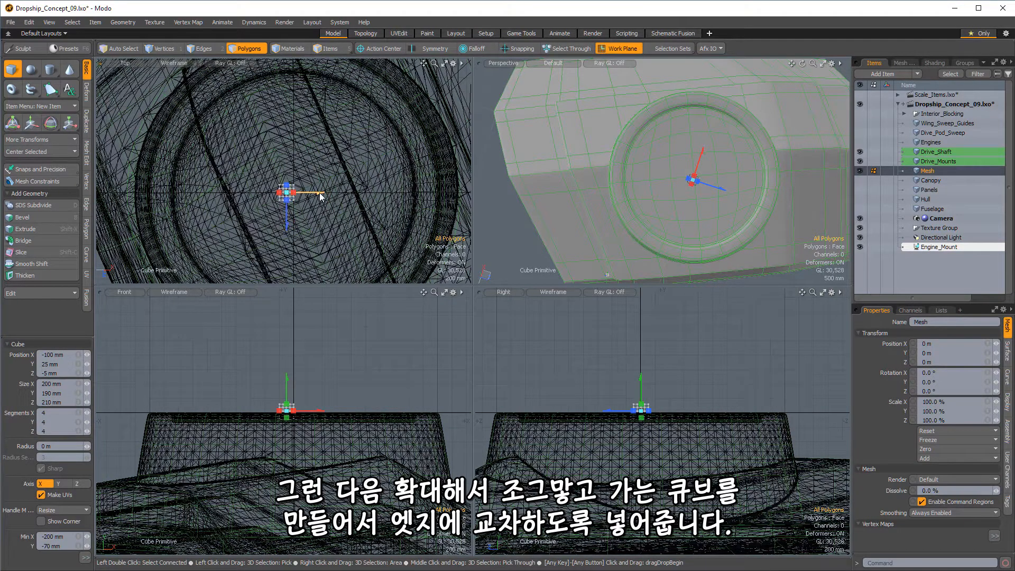
left_click_drag(266, 192, 152, 192)
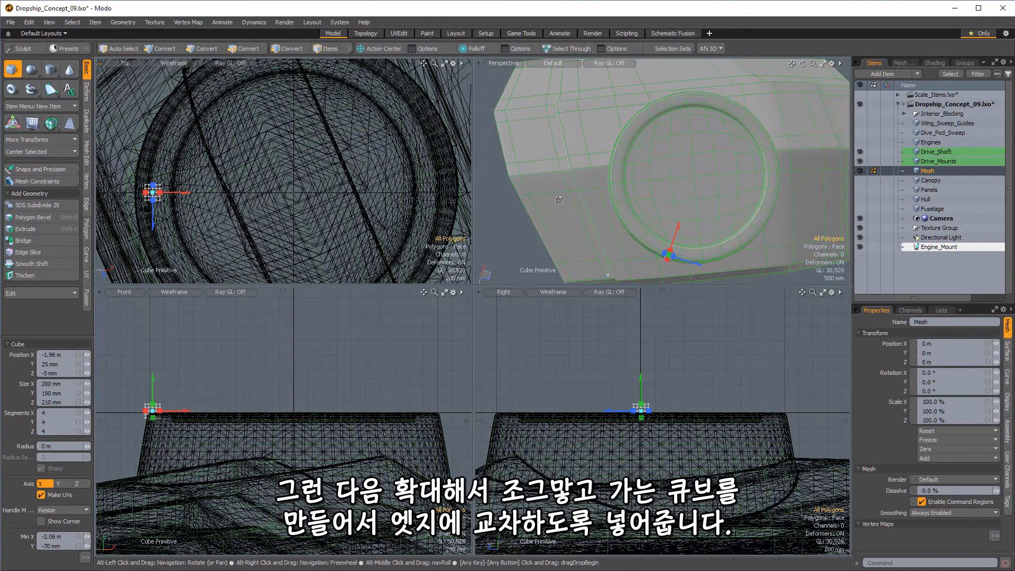
Lengthen the cube to about 420 mm in X so it reaches across the rim and past its outer edge
left_click_drag(559, 199, 725, 217, "alt")
scroll(655, 218, "up", 6)
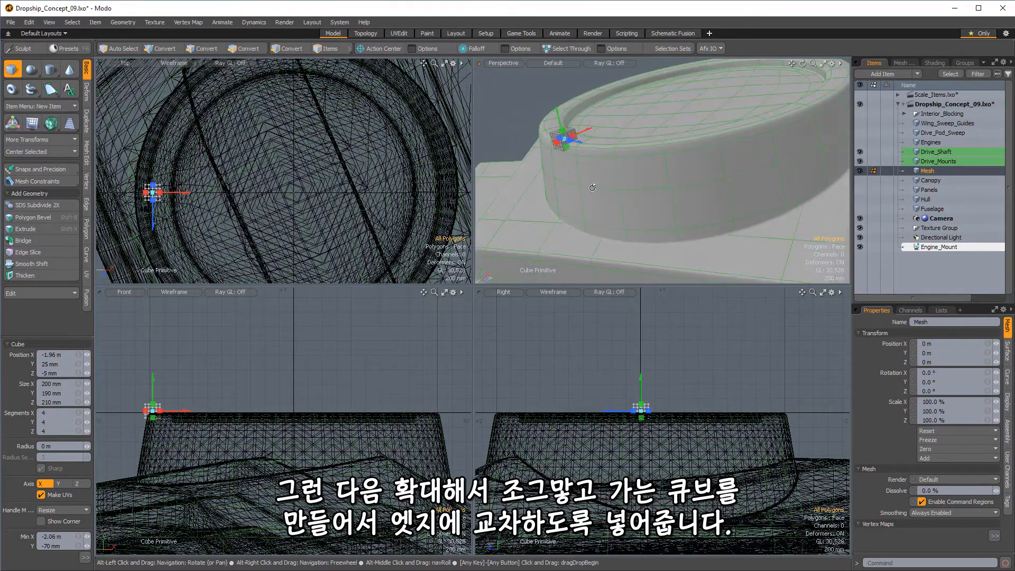
left_click_drag(592, 187, 619, 136, "alt")
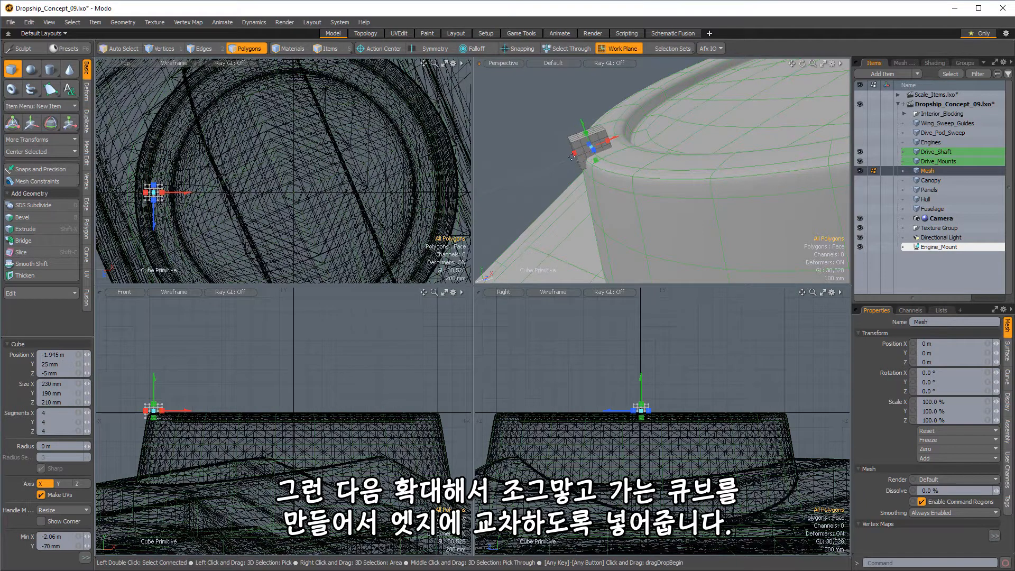
left_click_drag(572, 153, 632, 131)
left_click_drag(633, 131, 598, 127, "alt")
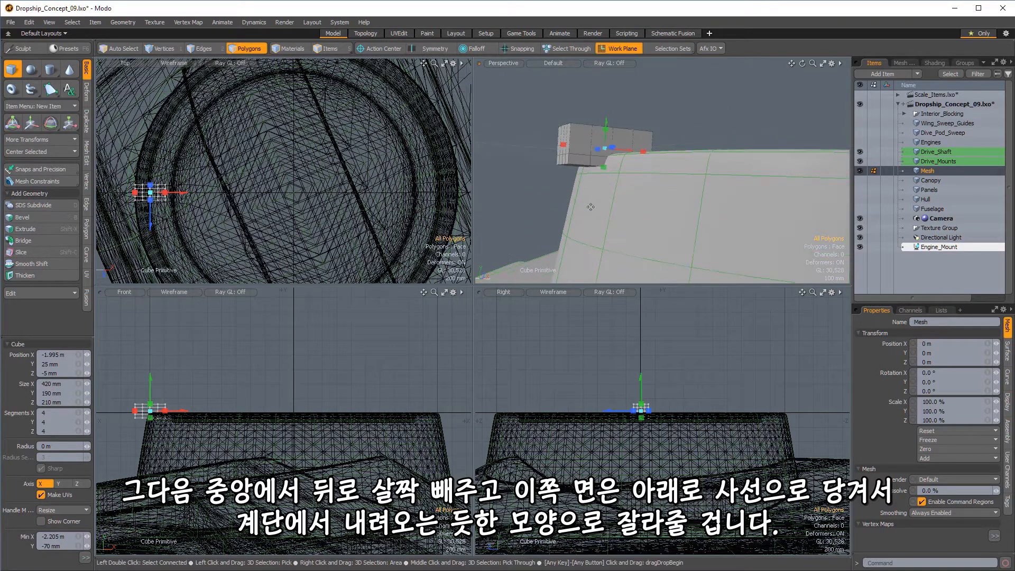
left_click_drag(590, 206, 607, 163, "alt")
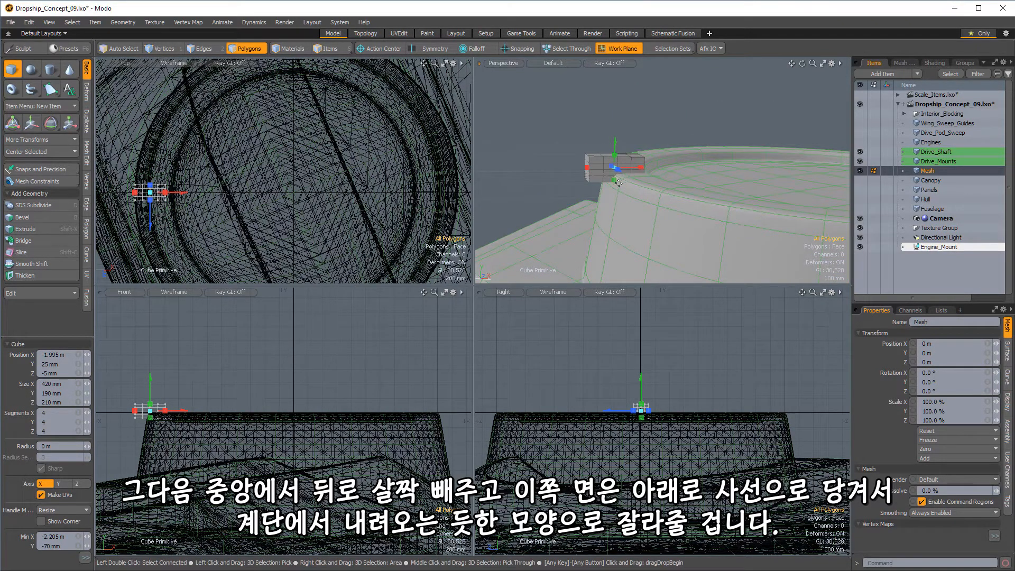
left_click_drag(679, 187, 590, 146, "alt")
key("space")
Convert the cube to a subdivision surface and sharpen it with symmetric loop slices near its top, inner end and underside
key("Tab")
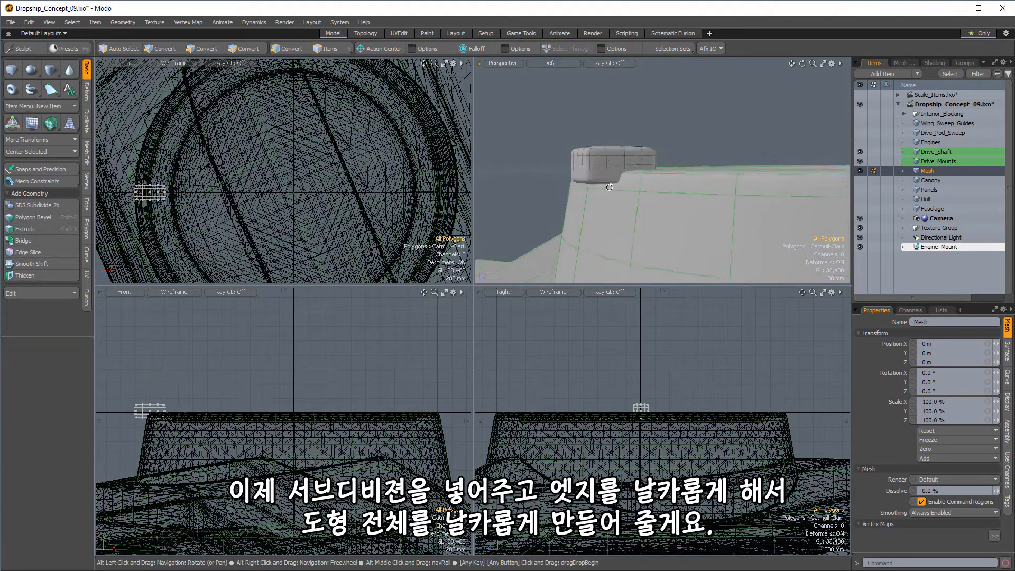
scroll(595, 145, "up", 3)
key("alt+c")
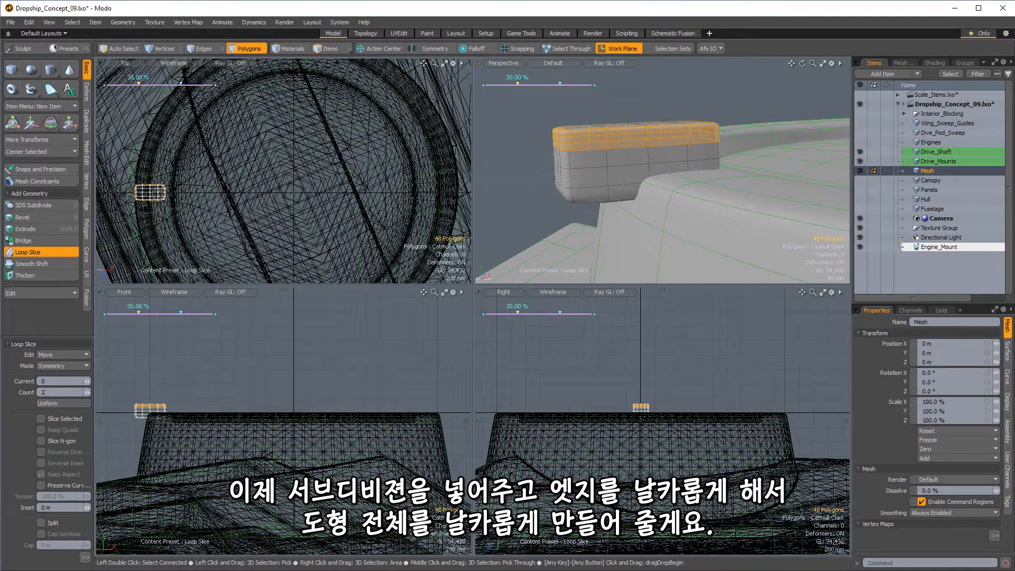
left_click_drag(642, 145, 694, 152, "alt")
key("space")
key("alt+c")
key("space")
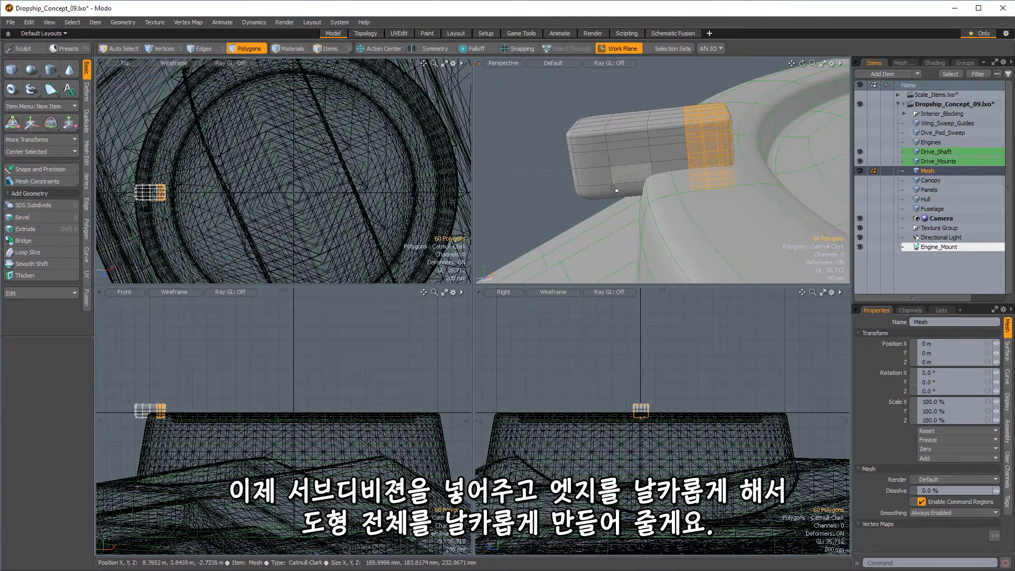
left_click_drag(595, 192, 624, 192)
key("alt+c")
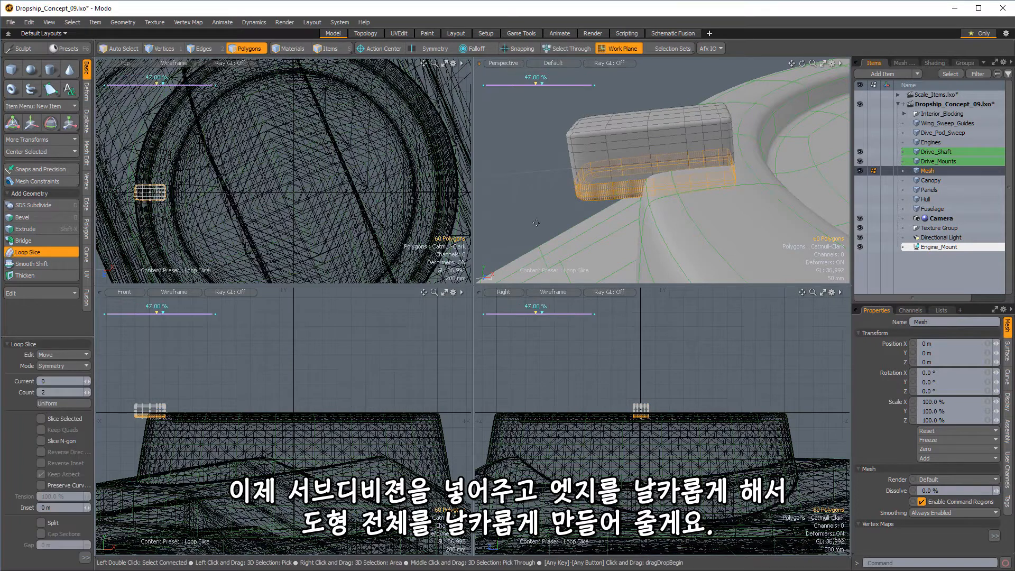
left_click_drag(536, 223, 585, 180, "alt")
key("space")
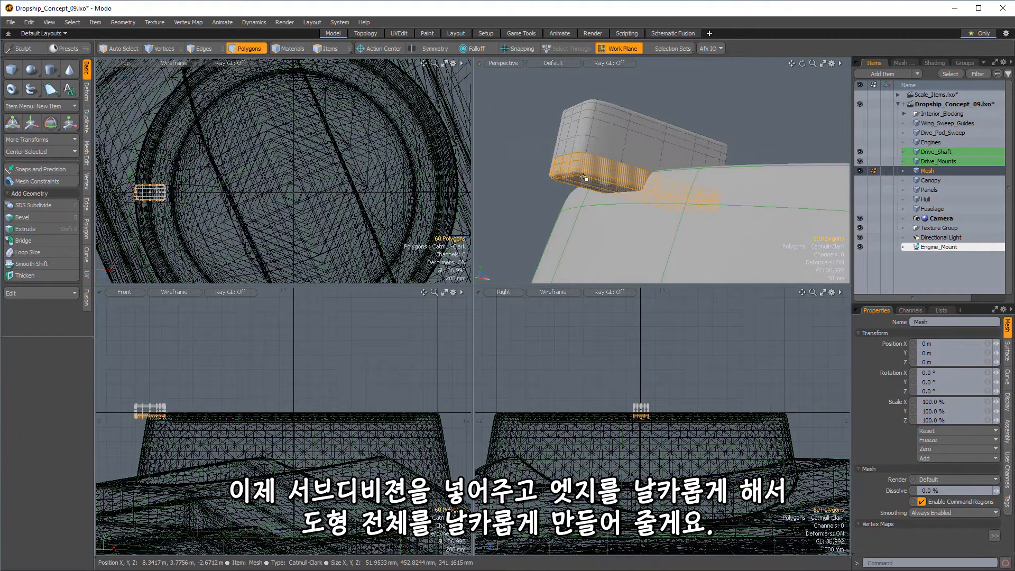
Expand the selection over the cube's underside and move it down about 508 mm with a Linear falloff, forming a sloped wedge
key("shift+Up")
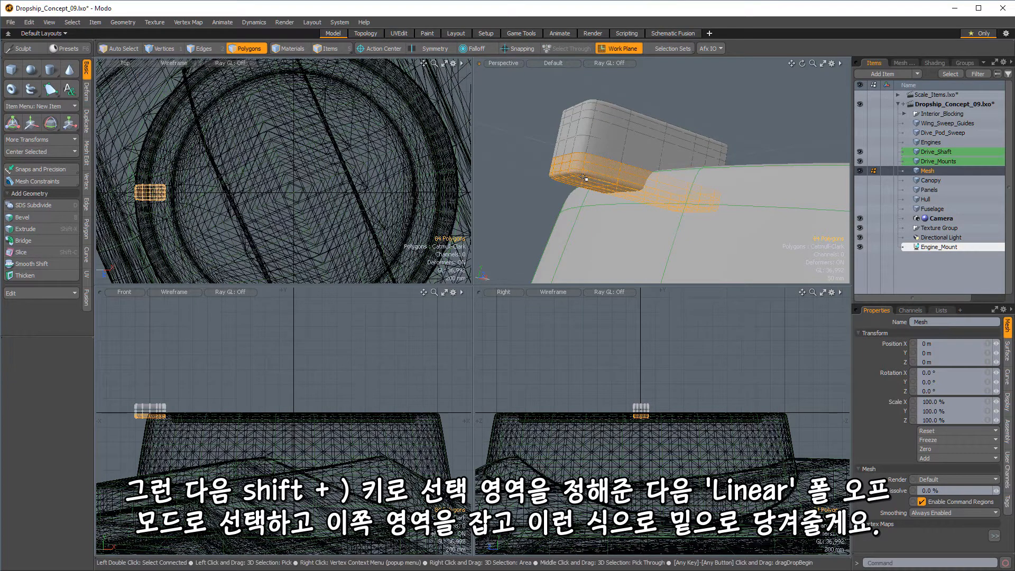
key("alt")
left_click_drag(602, 180, 694, 210, "alt")
key("w")
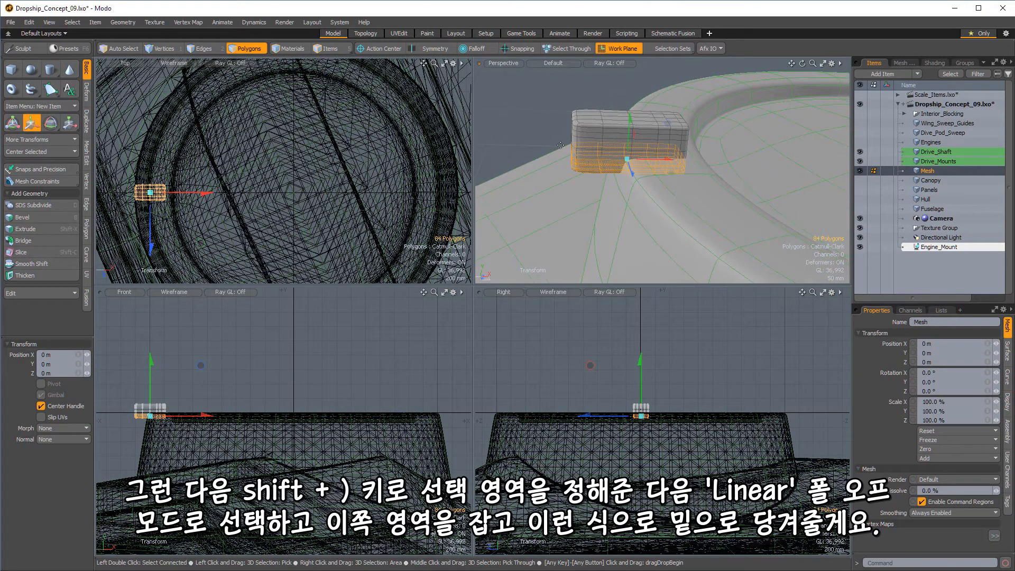
left_click(474, 48)
left_click(480, 71)
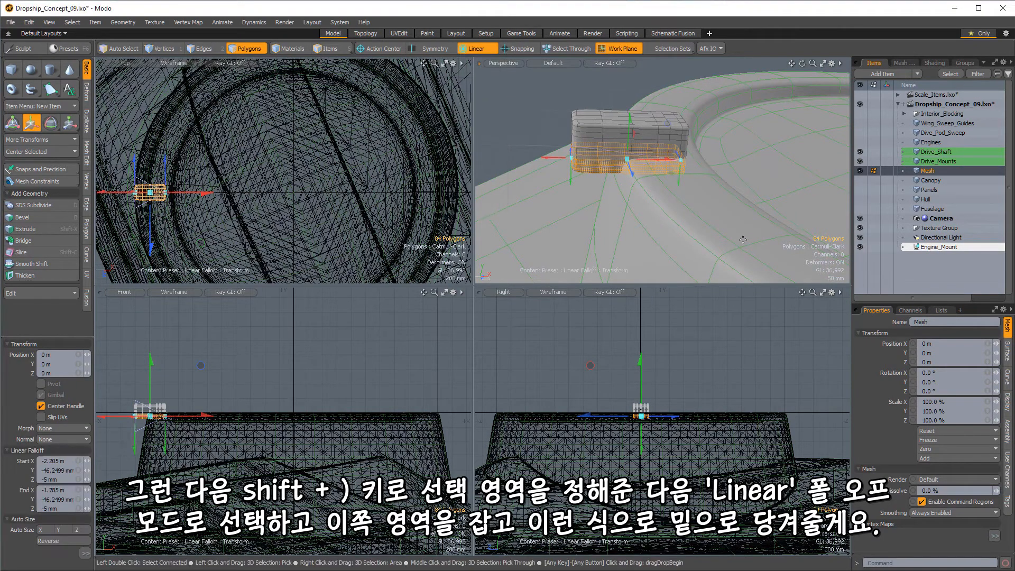
left_click_drag(727, 271, 643, 125, "alt")
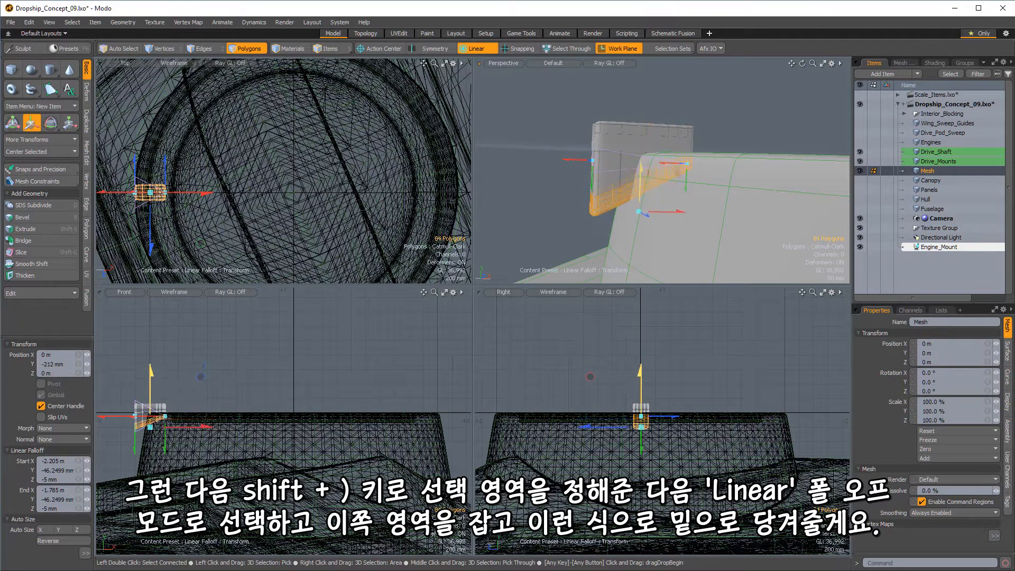
left_click_drag(641, 168, 710, 181)
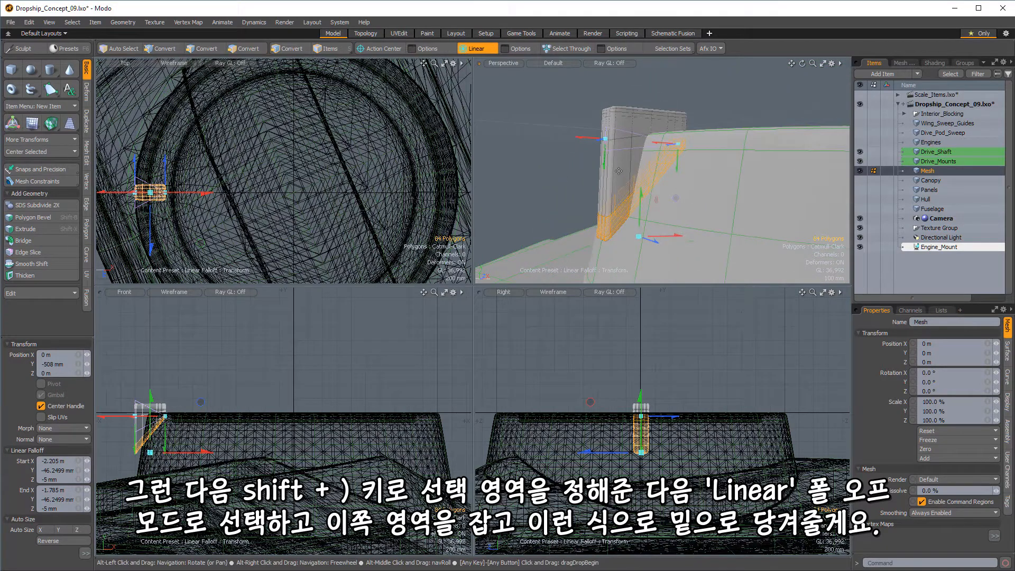
left_click_drag(618, 170, 680, 149, "alt")
key("space")
Try a Radial Array of the wedge with 12 copies around the Y axis, and undo it
left_click_drag(703, 196, 623, 192, "alt")
left_click_drag(676, 109, 562, 198, "alt")
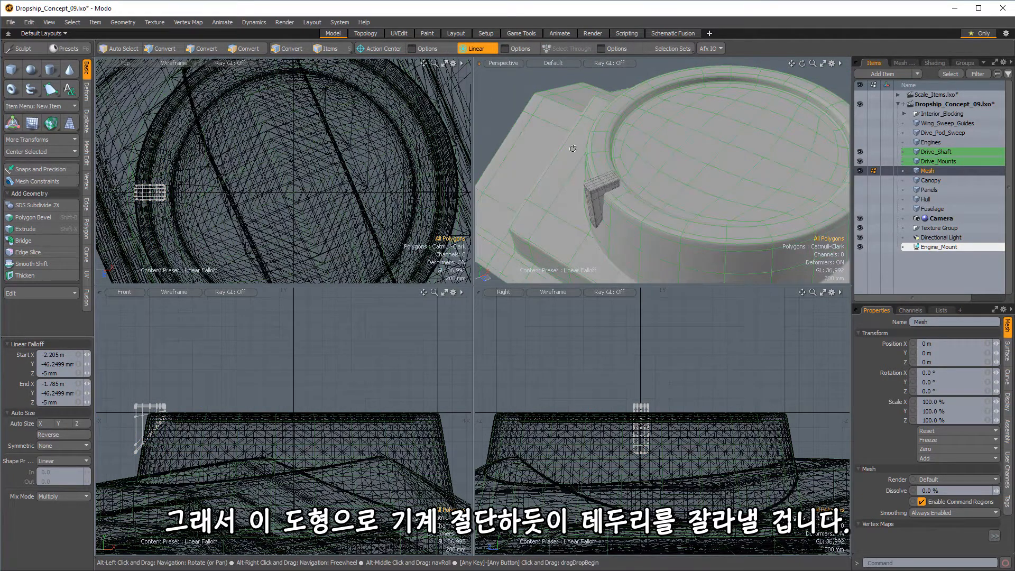
left_click_drag(680, 63, 583, 182, "alt")
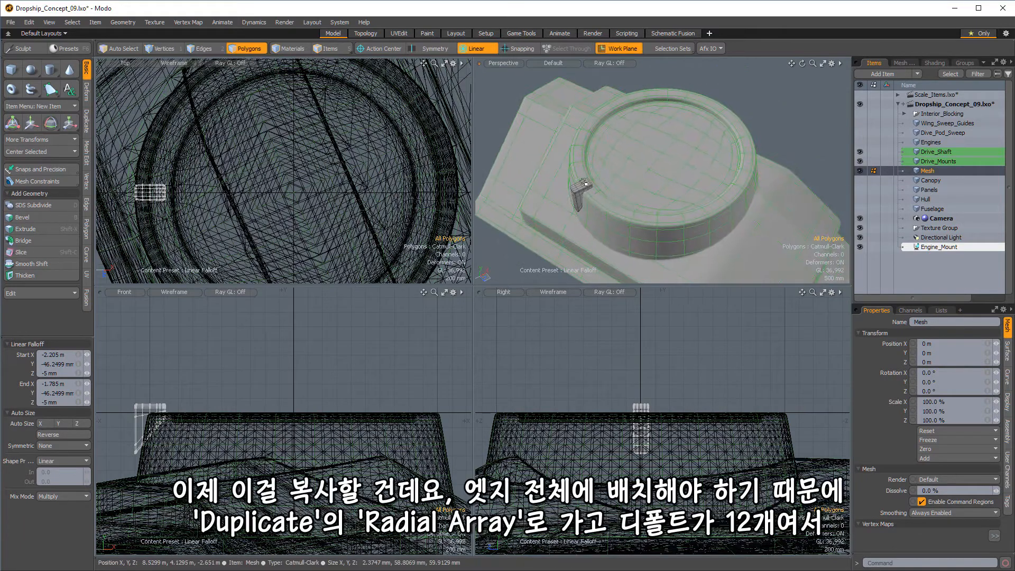
double_click(583, 189)
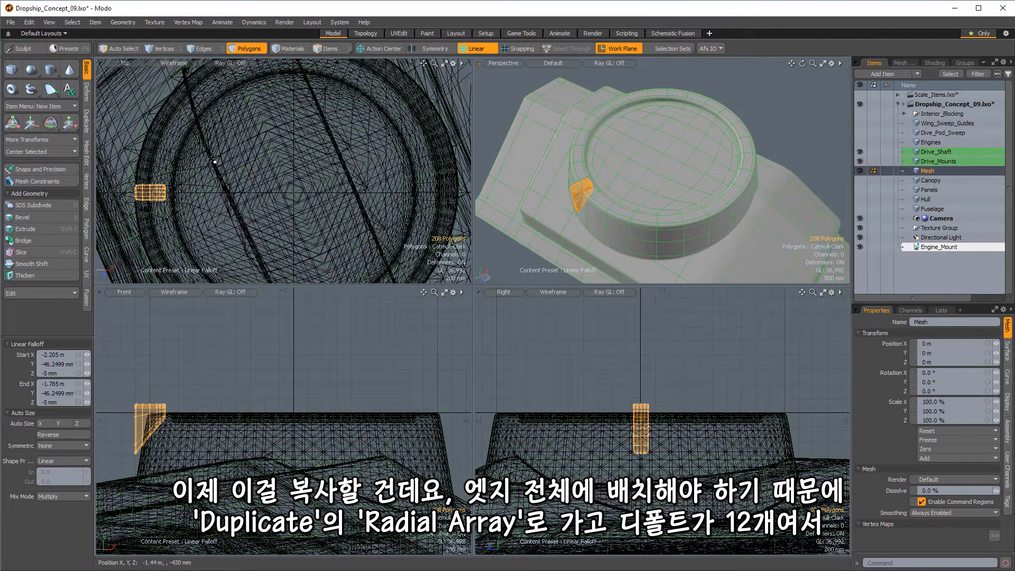
left_click(87, 122)
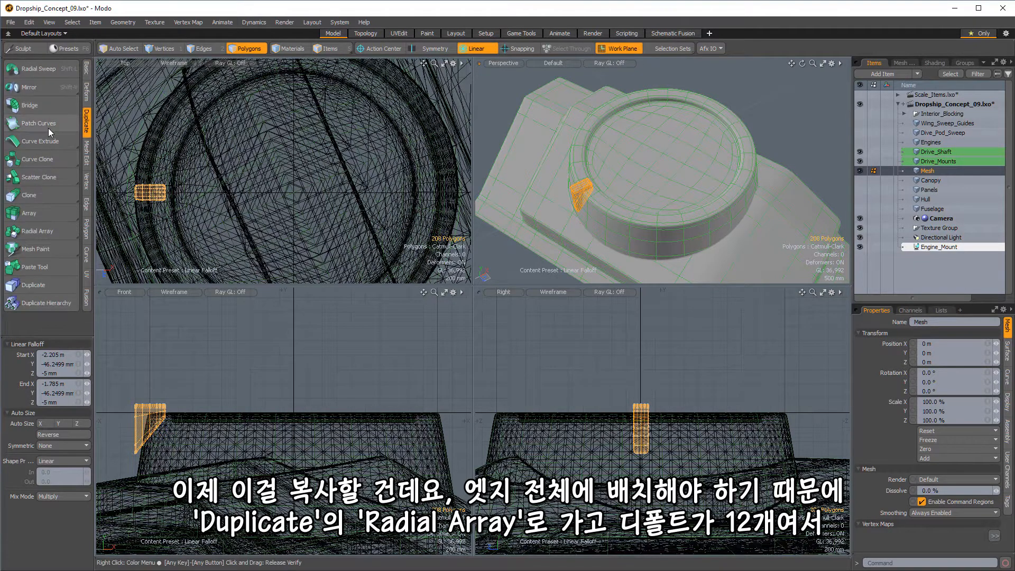
left_click(45, 227)
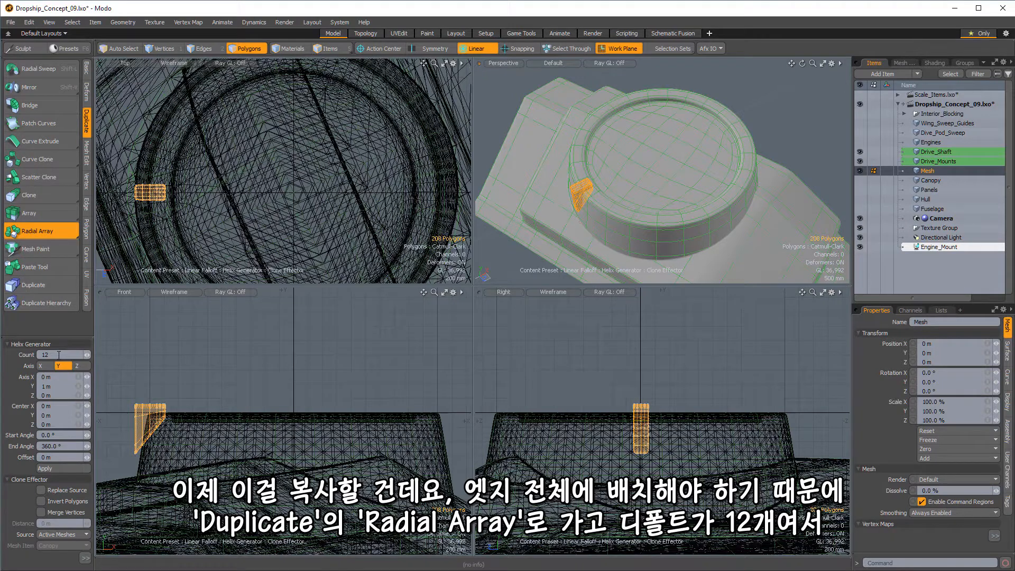
left_click(170, 380)
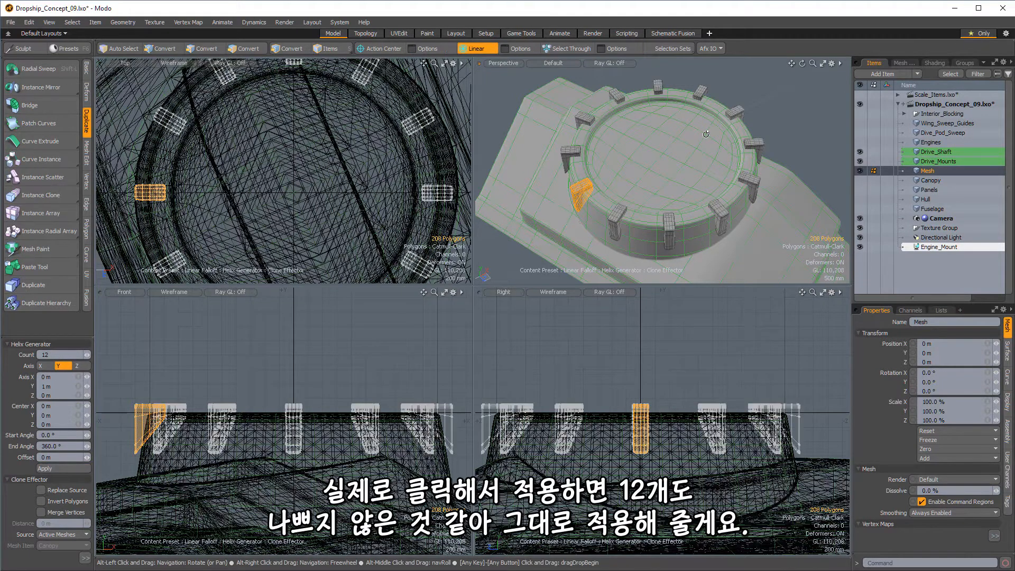
left_click_drag(706, 133, 746, 158, "alt")
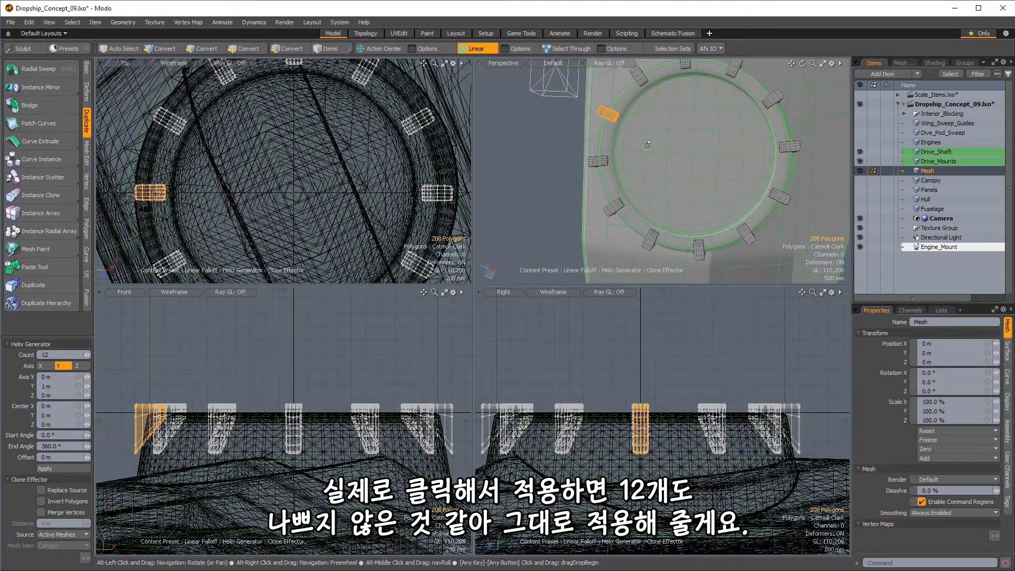
key("ctrl+z")
Try a symmetric Loop Slice with a count of 2 along the wedge's long side, and undo it
left_click_drag(657, 140, 669, 162, "alt")
key("shift+a")
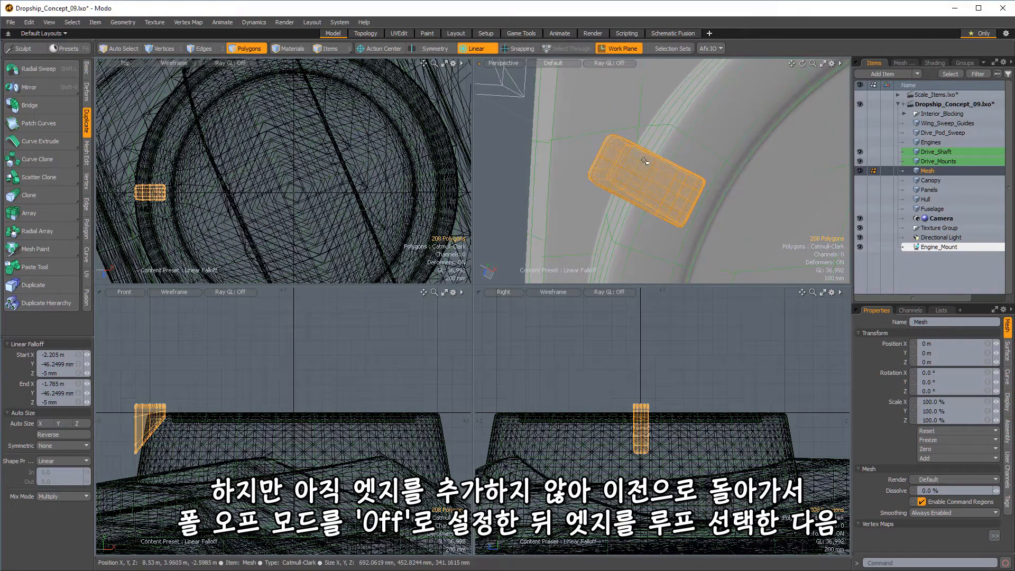
left_click(644, 161)
key("alt+c")
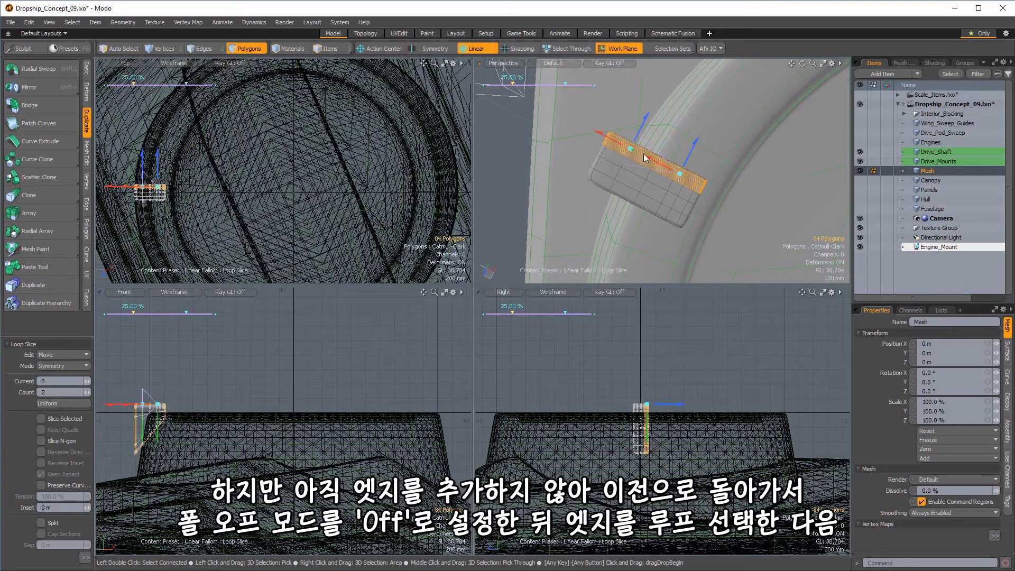
left_click(479, 48)
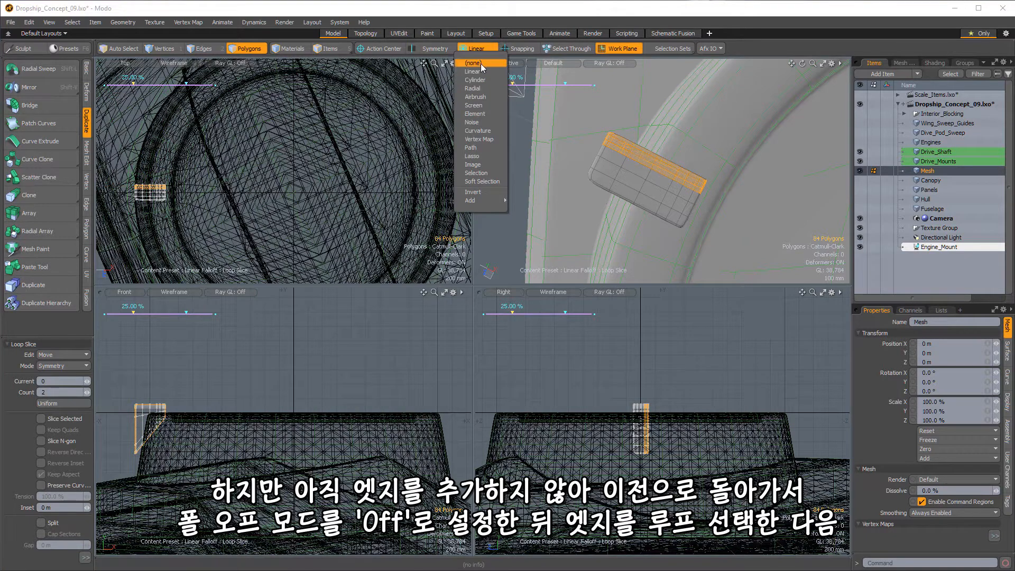
left_click(480, 63)
left_click_drag(705, 215, 675, 199, "alt")
key("ctrl+z")
key("ctrl+z")
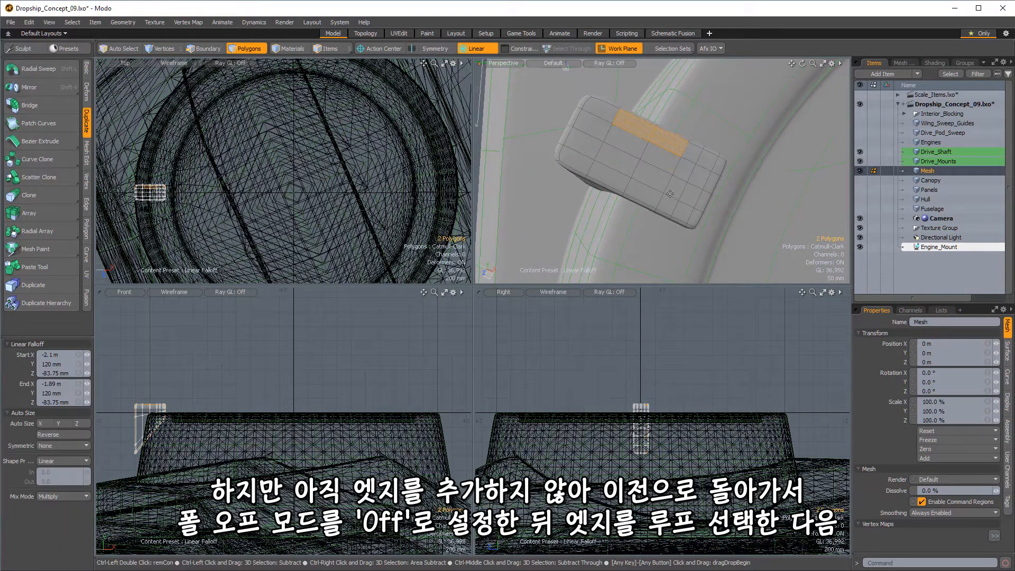
Set the falloff to none and add symmetric loop slices along the wedge's long sides
left_click(484, 48)
left_click(471, 65)
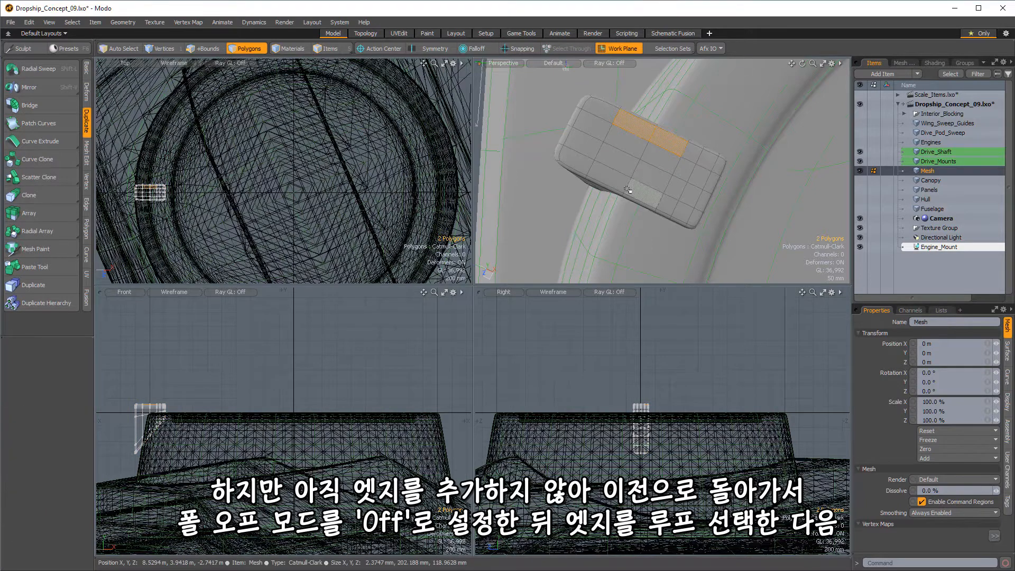
key("alt+c")
left_click_drag(619, 188, 658, 180, "alt")
key("space")
Select the unneeded lengthwise edge loops on the wedge and delete them
key("2")
double_click(663, 179)
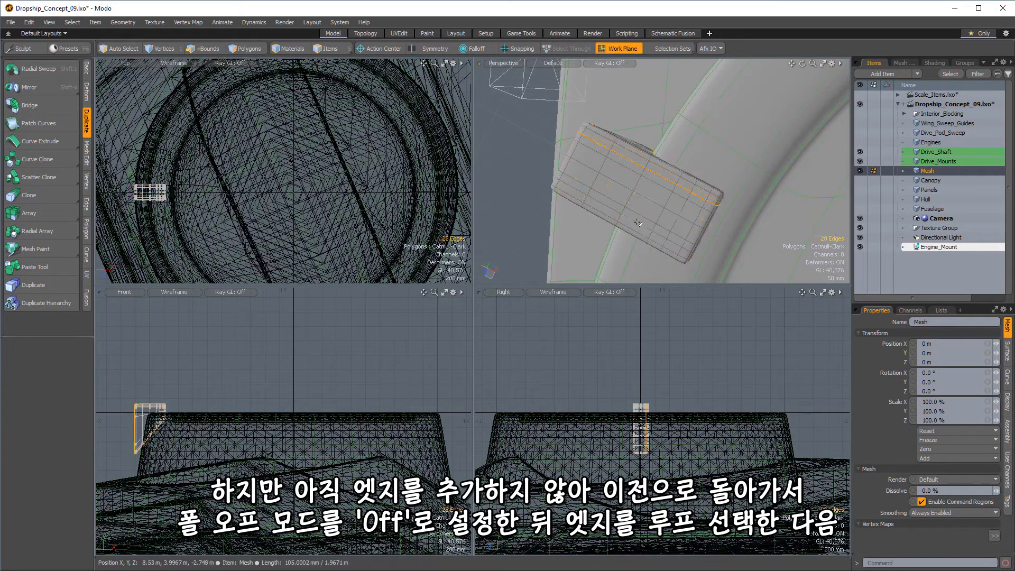
left_click(636, 224, "shift")
key("BackSpace")
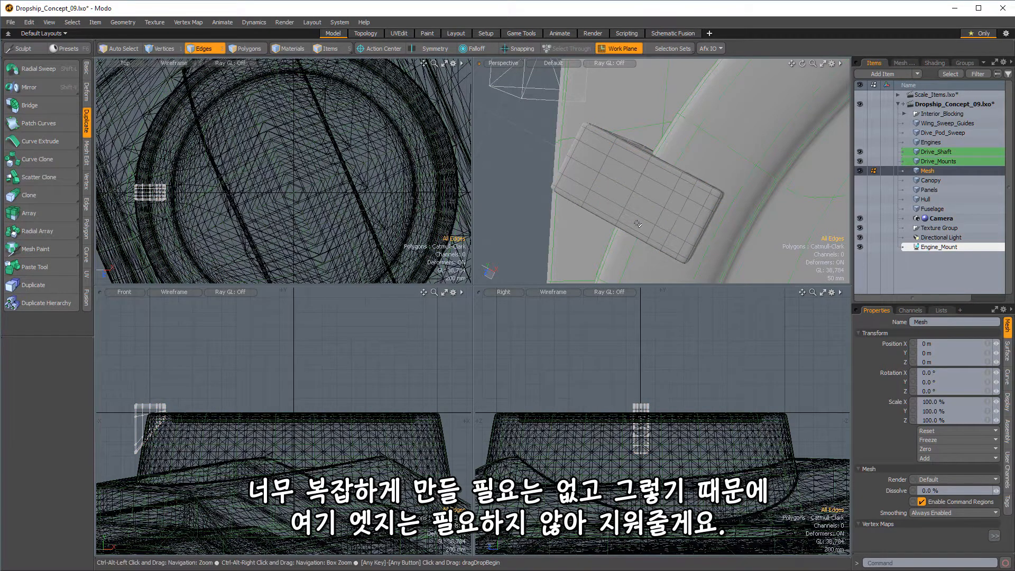
left_click_drag(637, 224, 3, 164, "alt")
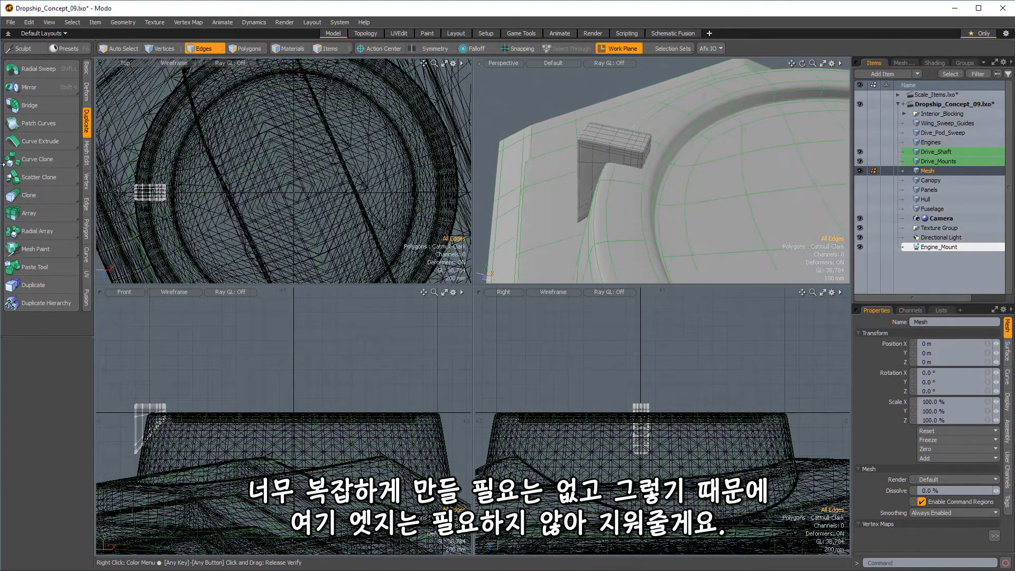
Apply a Radial Array of the wedge with a count of 12 around the Y axis over 360°
left_click(37, 231)
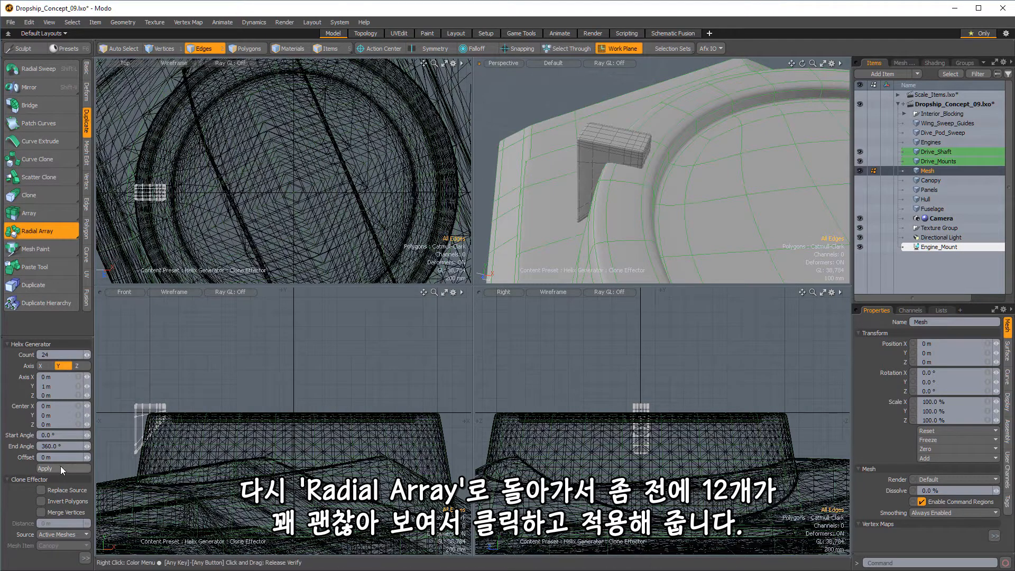
left_click(66, 355)
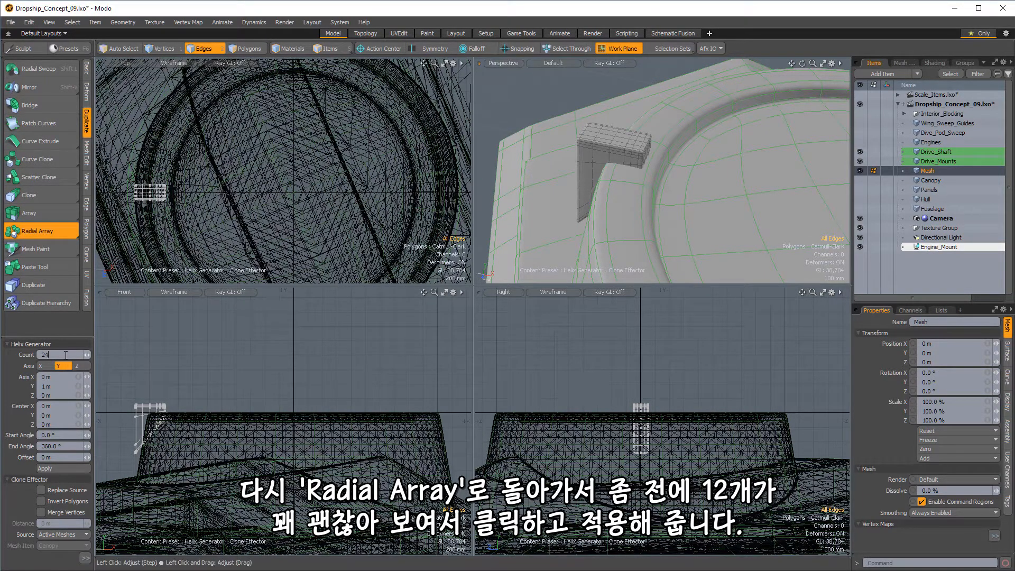
left_click(71, 469)
left_click_drag(655, 158, 711, 171, "alt")
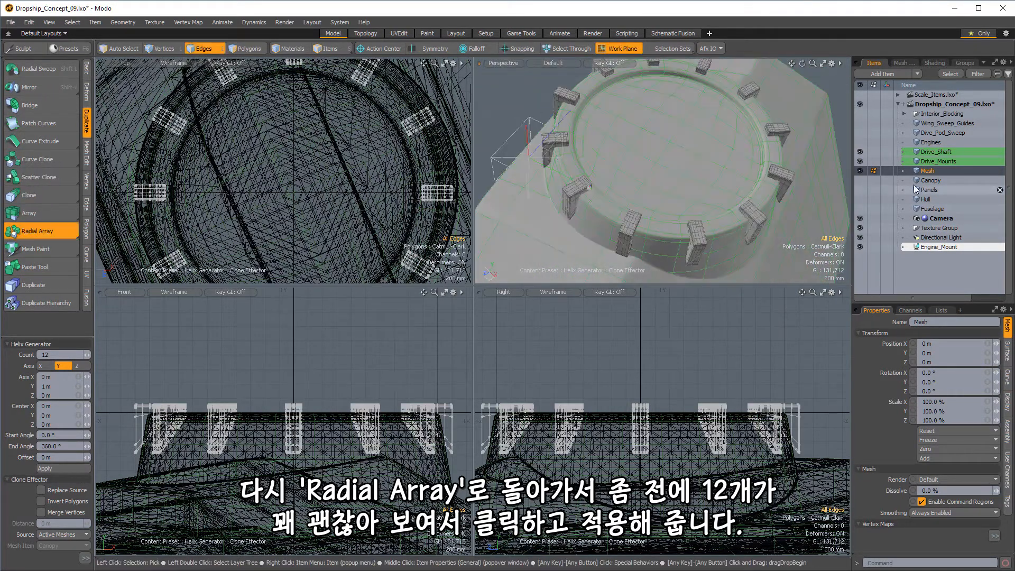
key("space")
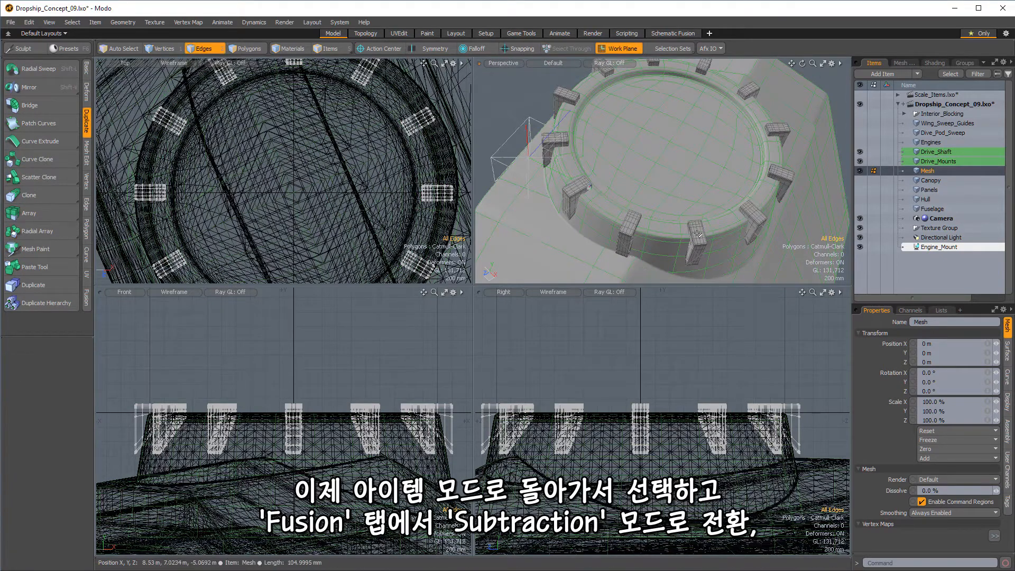
Give the arrayed wedge mesh the Fusion subtraction role and trim it from the housing cylinder to cut insets into the rim
key("5")
left_click_drag(698, 238, 683, 224, "alt")
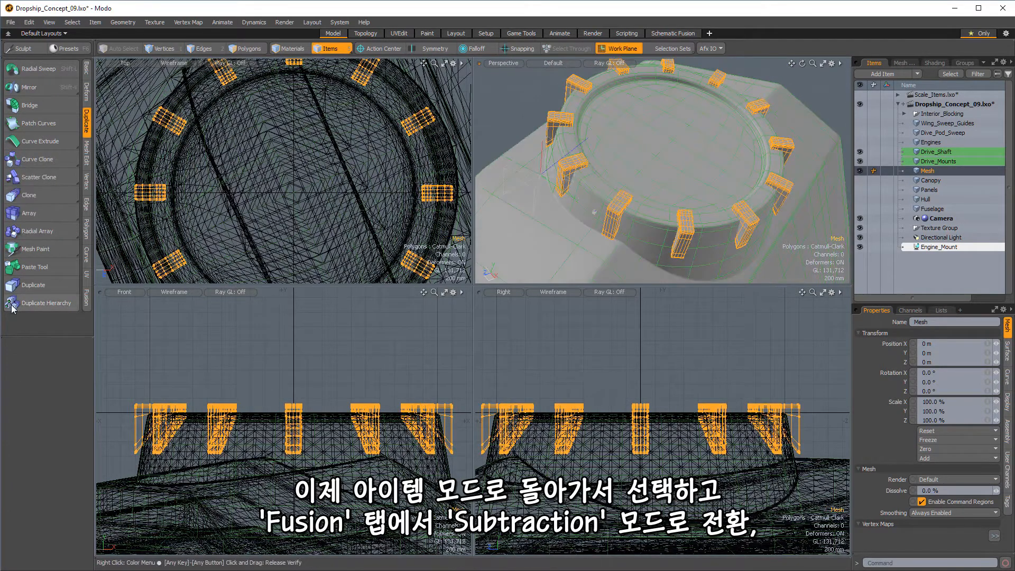
left_click(86, 299)
left_click(35, 108)
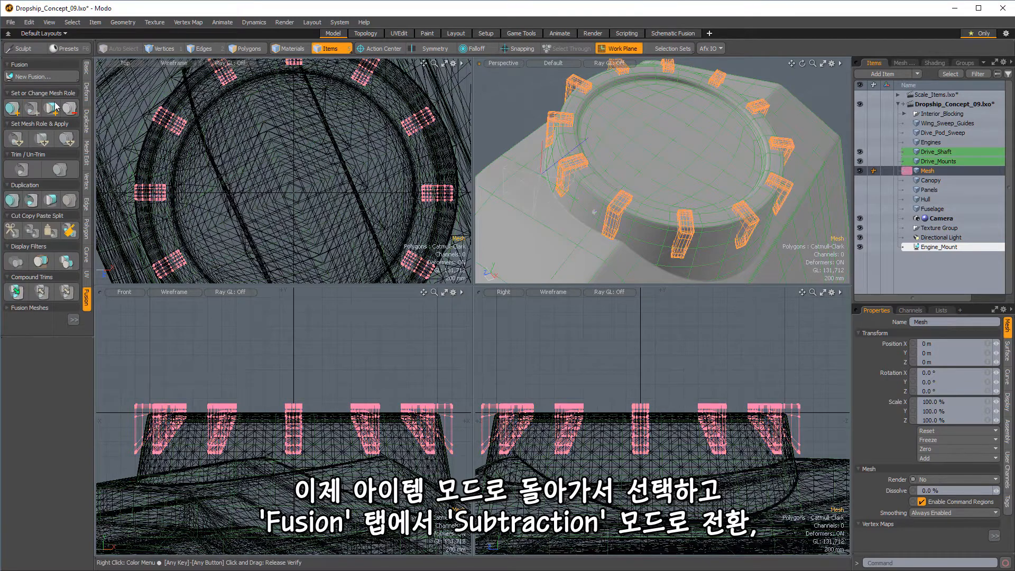
left_click_drag(661, 201, 653, 238, "alt")
left_click(597, 199, "shift")
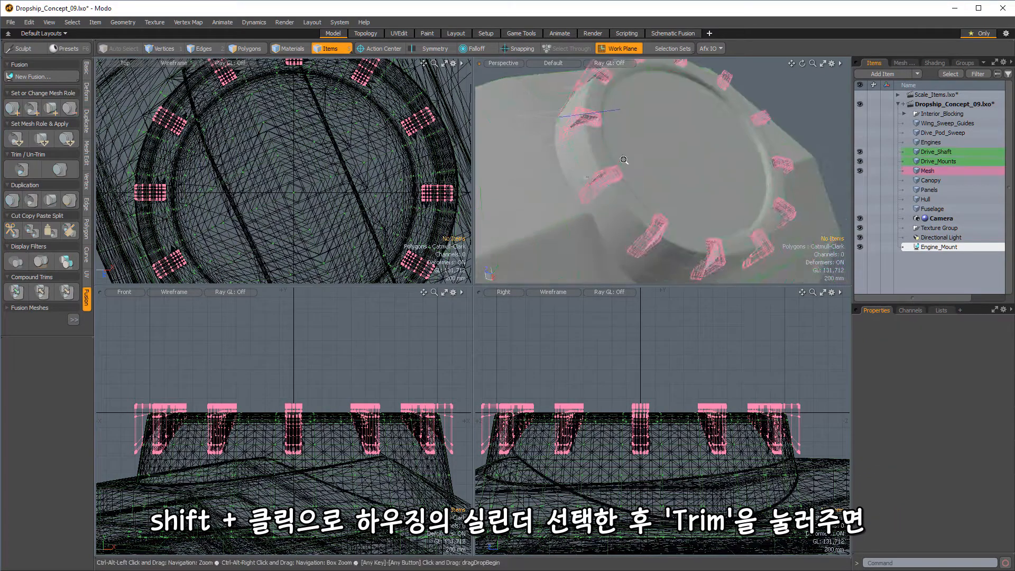
left_click_drag(623, 163, 575, 202, "alt")
left_click(859, 171)
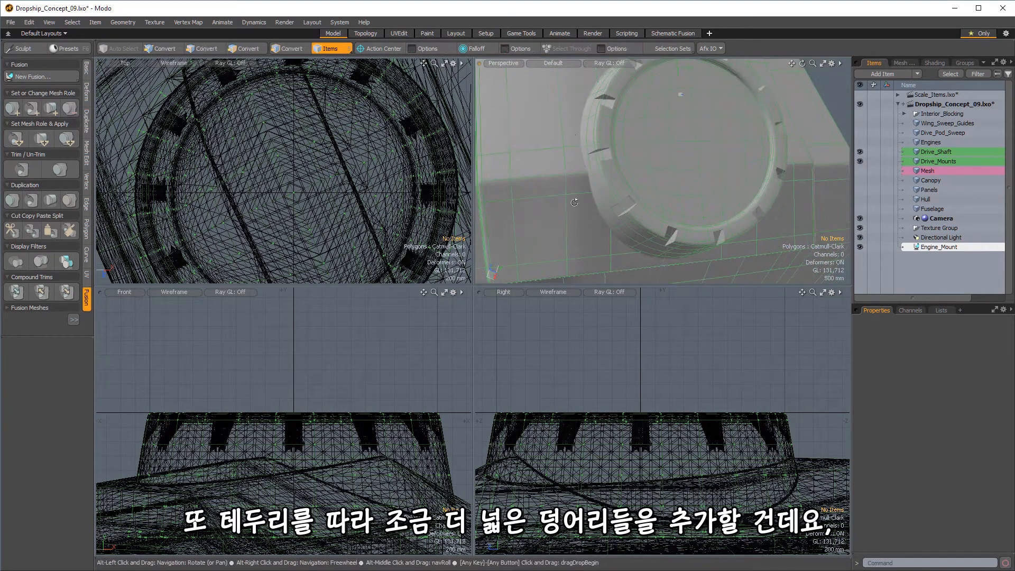
Add a new mesh item to the scene for another set of shapes along the rim
scroll(572, 121, "up", 1)
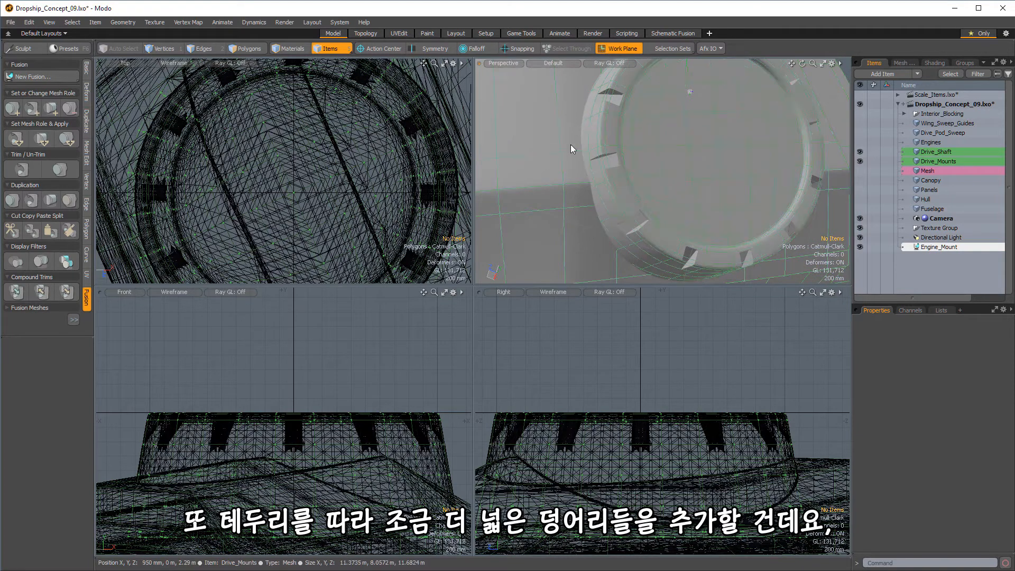
left_click_drag(576, 141, 743, 166, "alt")
key("n")
left_click(942, 181)
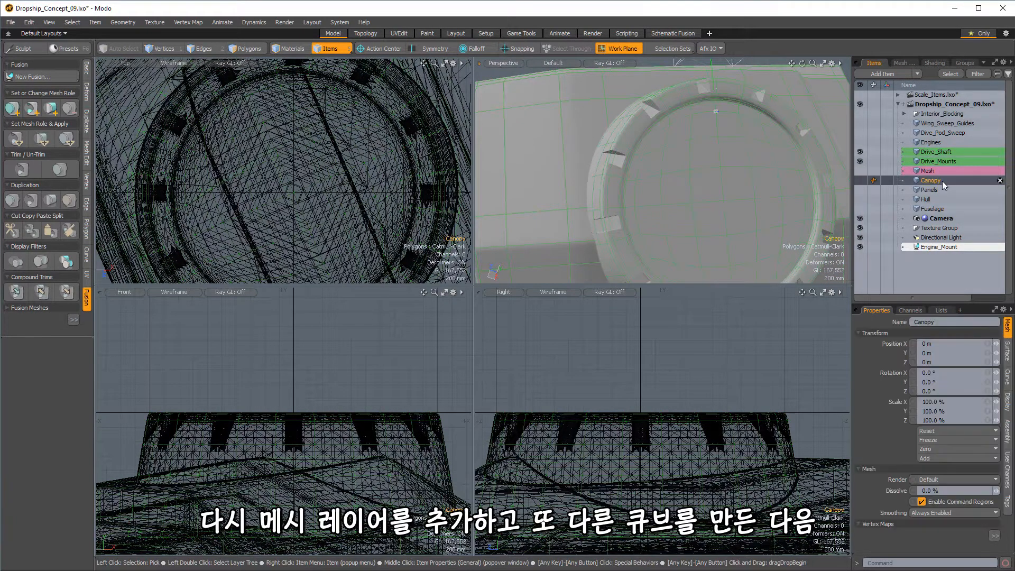
left_click_drag(684, 208, 668, 197, "alt+shift")
scroll(276, 196, "down", 3)
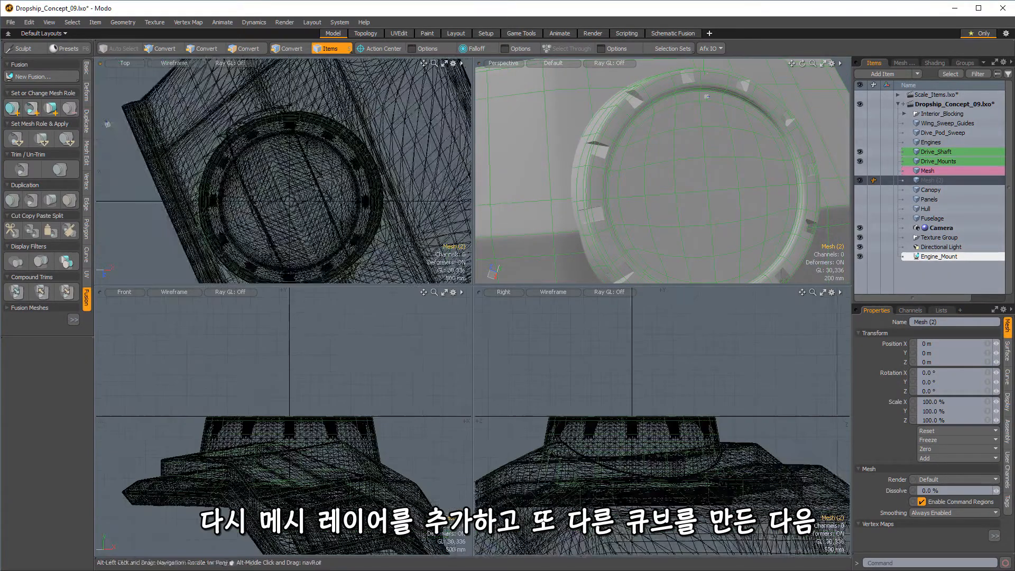
Create a cube of about 350 × 510 × 240 mm with 4 segments per axis on the housing's outer edge at about Z 2.15 m
left_click_drag(274, 196, 274, 164, "alt")
left_click_drag(289, 228, 281, 211, "alt")
scroll(281, 211, "up", 2)
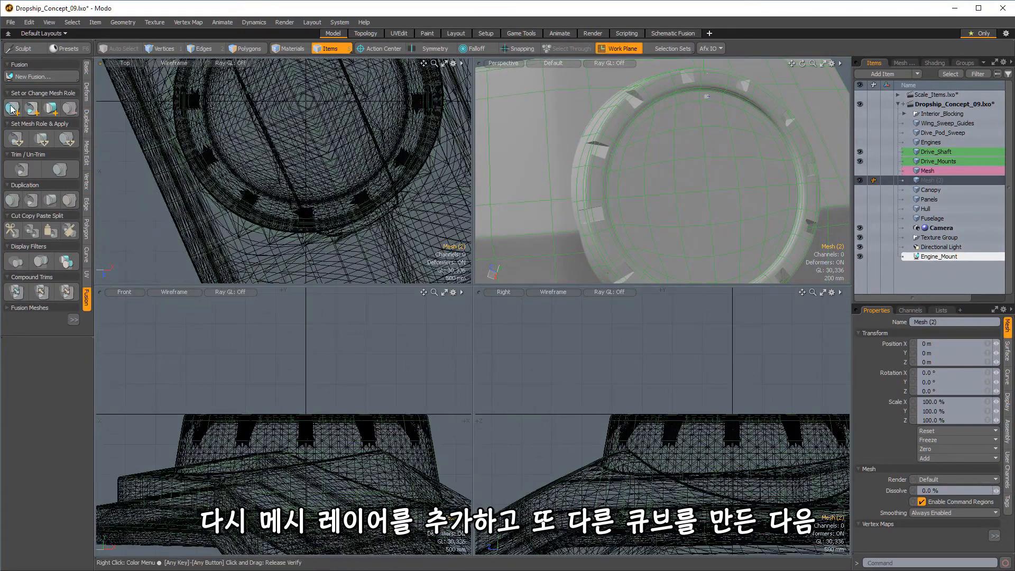
left_click(88, 69)
left_click(14, 69)
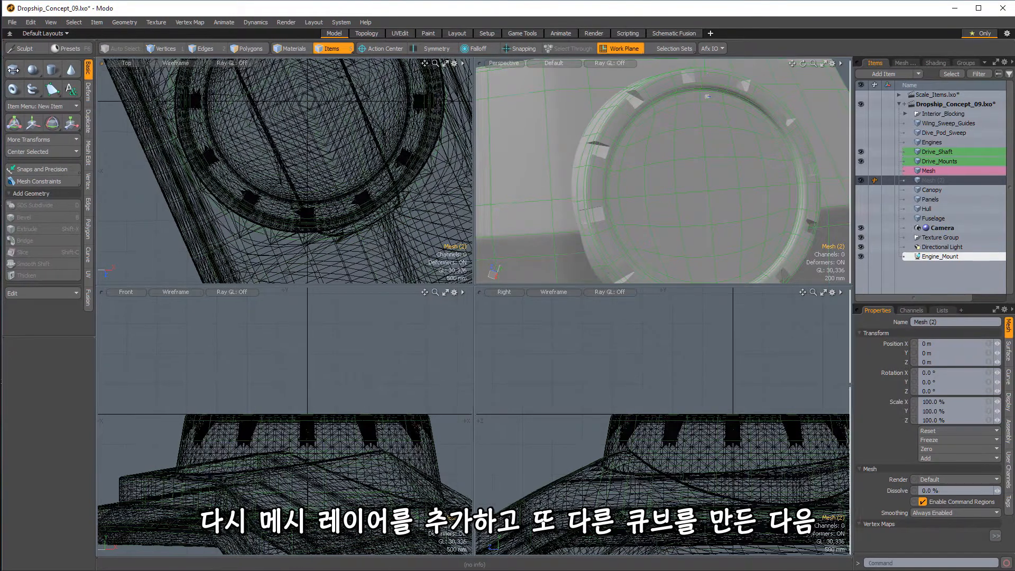
scroll(311, 224, "up", 1)
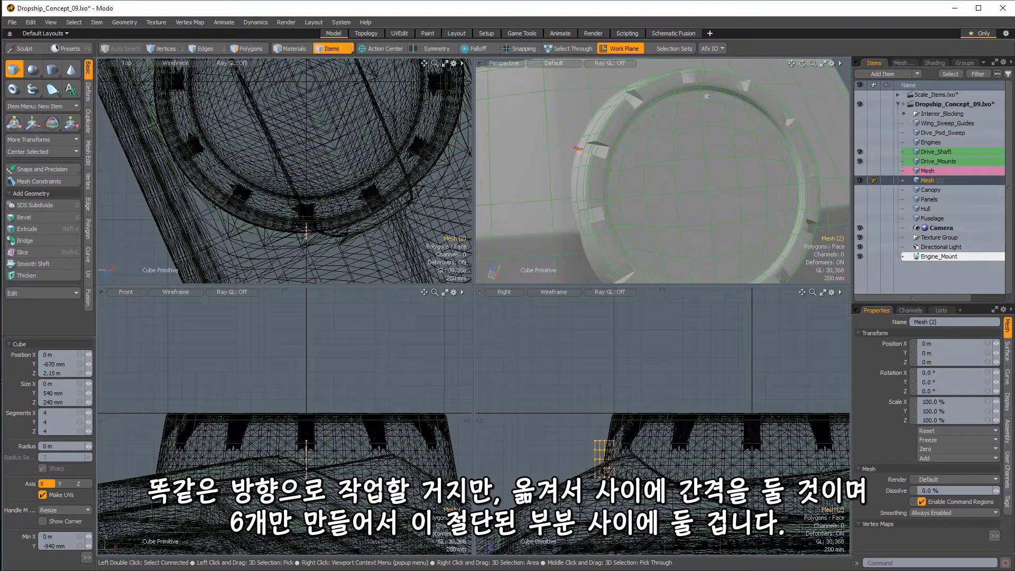
left_click_drag(306, 464, 306, 460)
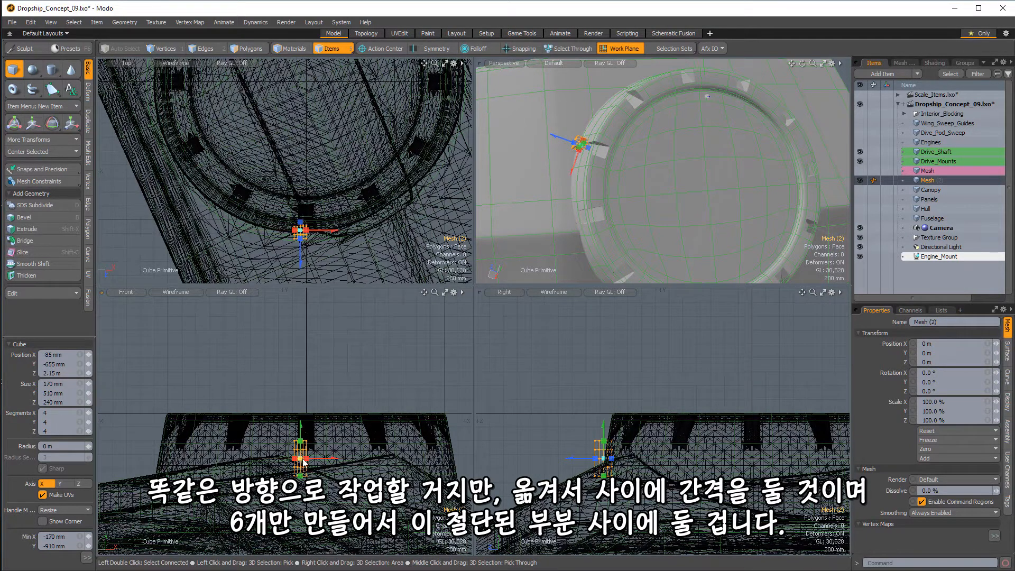
left_click_drag(320, 454, 320, 454)
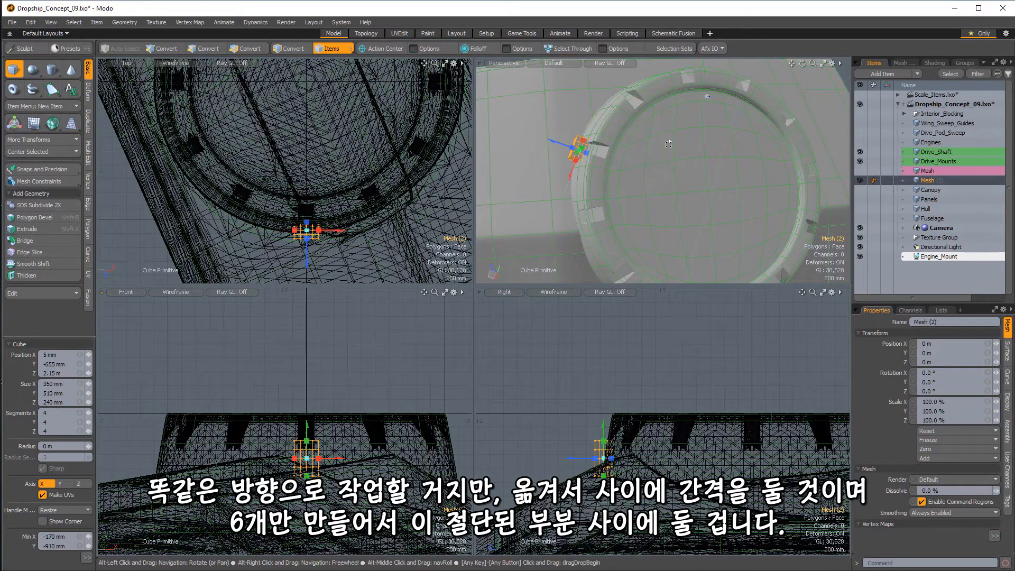
Examine the new cube's placement against the housing and the rim insets from several angles
left_click_drag(667, 143, 614, 116, "alt")
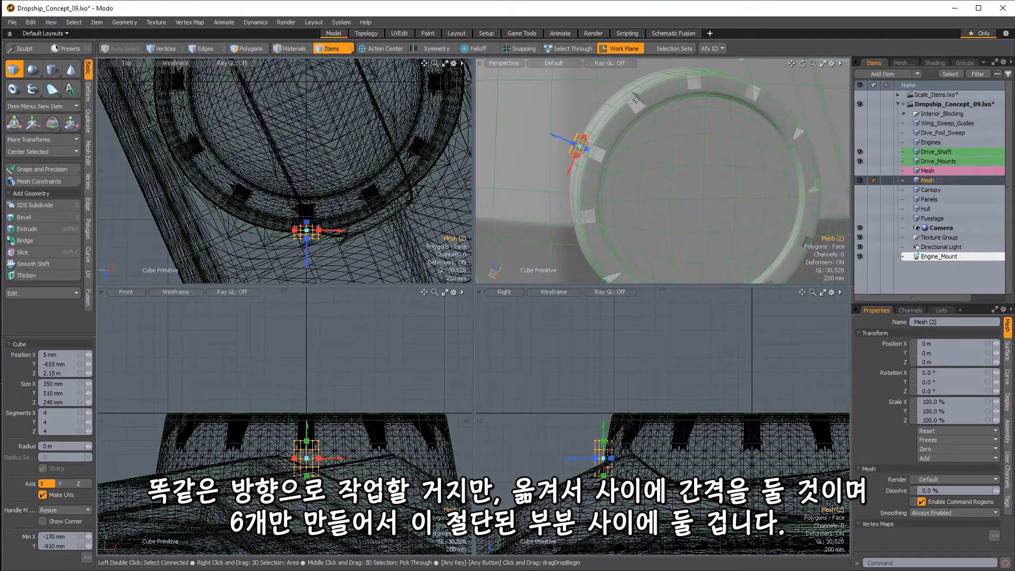
left_click_drag(657, 79, 653, 137, "alt")
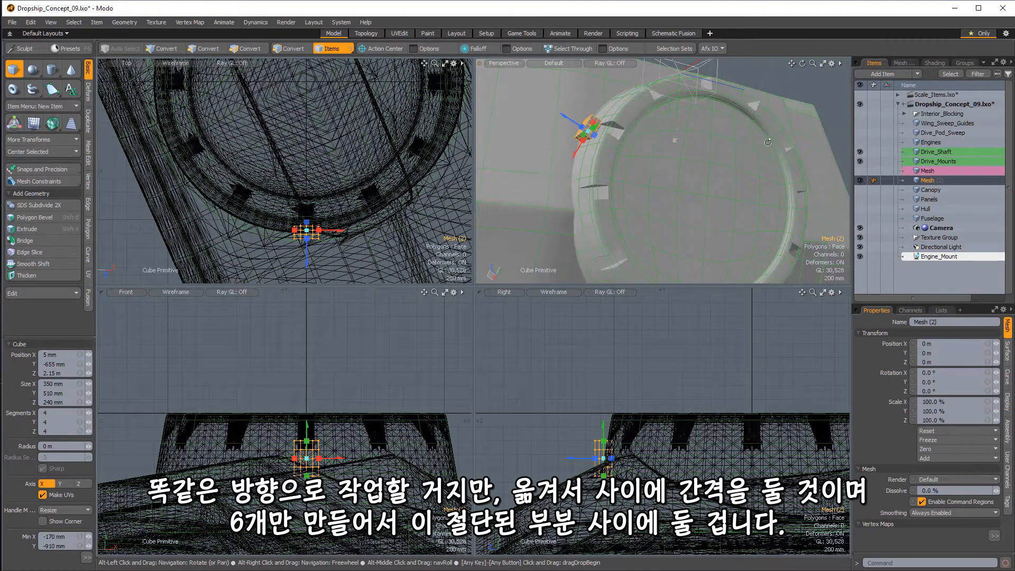
left_click_drag(762, 142, 682, 139, "alt")
scroll(608, 158, "down", 3)
left_click_drag(597, 142, 587, 130, "alt")
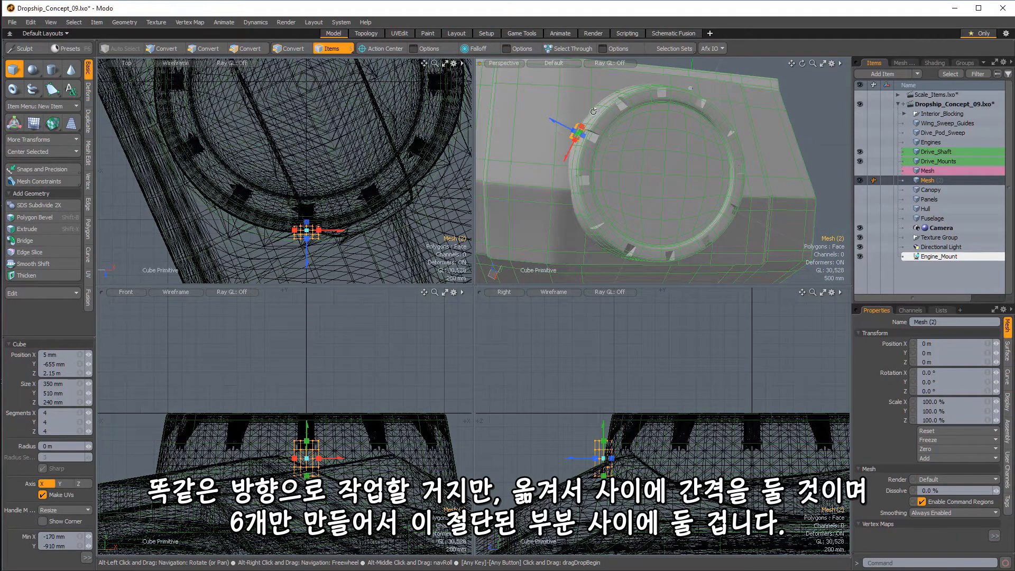
left_click_drag(696, 86, 608, 162, "alt")
scroll(637, 125, "up", 3)
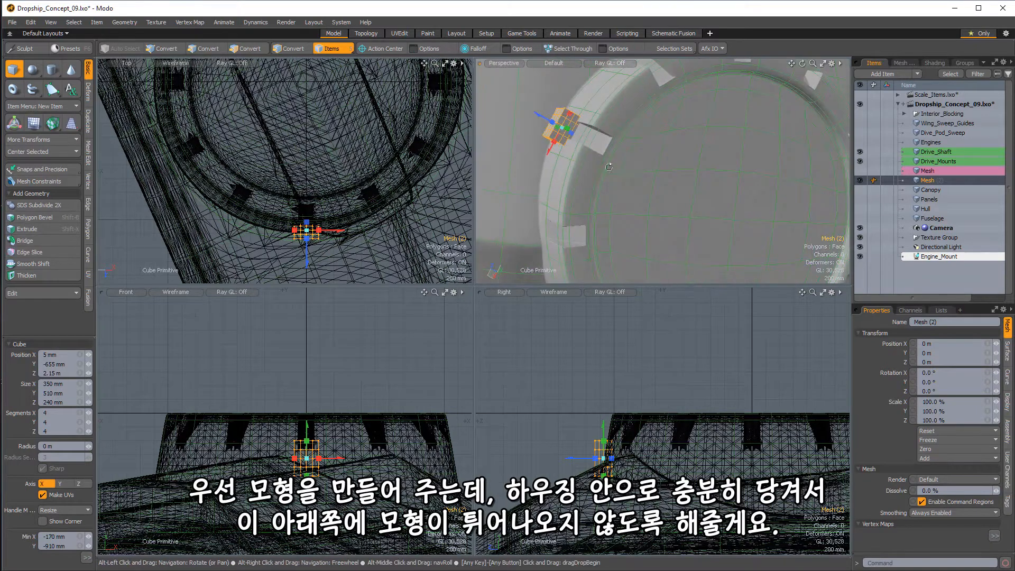
Lengthen the cube inward along Y to about 1.03 m so that it reaches well into the housing
scroll(608, 163, "up", 3)
left_click_drag(774, 98, 634, 204, "alt")
scroll(634, 158, "down", 3)
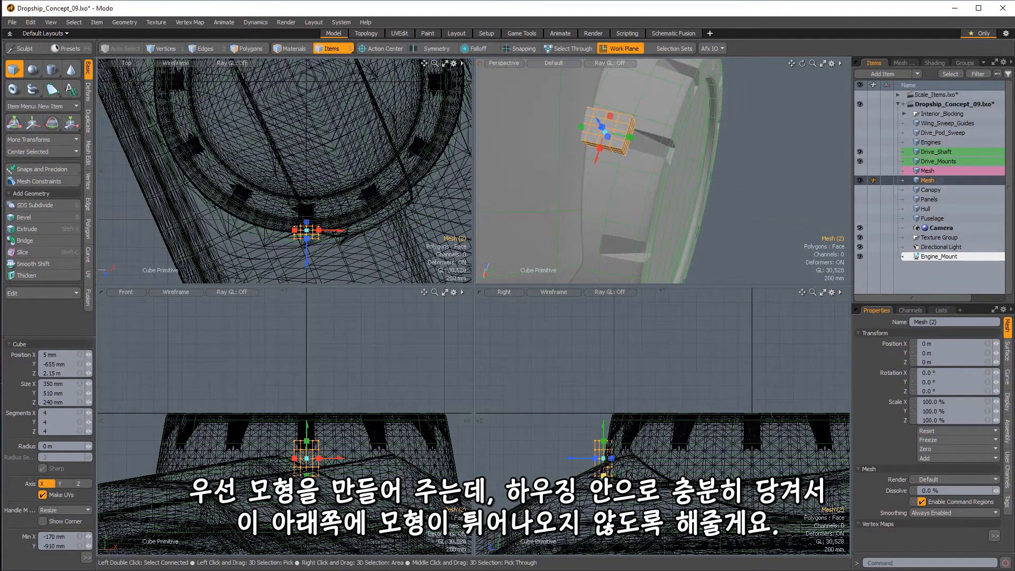
left_click_drag(602, 494, 603, 492)
left_click_drag(616, 180, 650, 181, "alt")
scroll(677, 148, "down", 3)
scroll(652, 151, "down", 3)
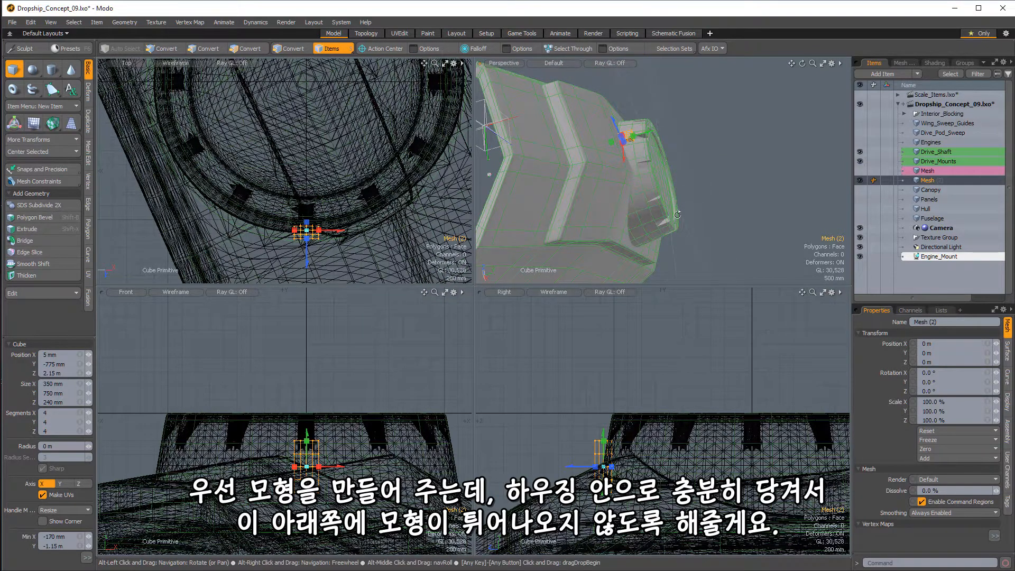
left_click_drag(677, 215, 605, 177, "alt")
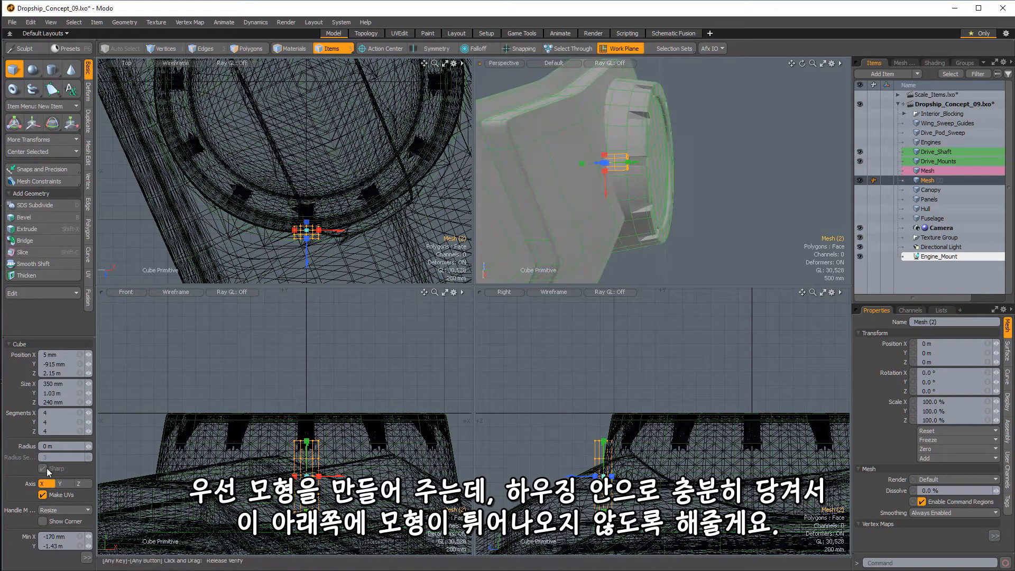
Increase the cube's number of Y segments and finish creating the block
left_click(90, 421)
mouse_move(595, 162)
left_mouse_down("alt")
mouse_move(567, 149)
mouse_move(587, 161)
left_mouse_up("alt")
scroll(567, 149, "up", 5)
key("space")
key("Escape")
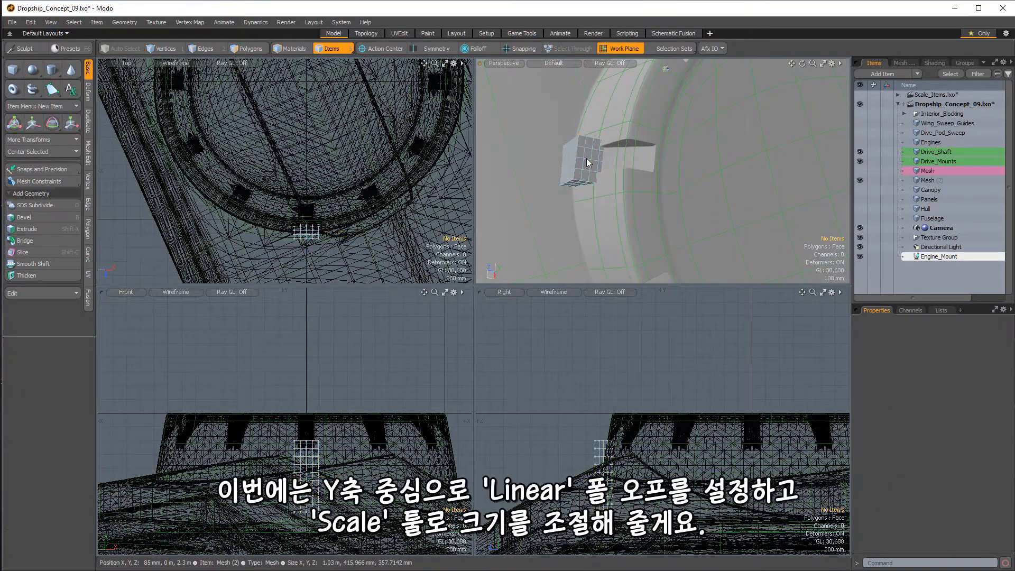
Add a Linear falloff to all of the block's polygons along Y, from -1.43 m to about -400 mm
left_click(588, 163)
key("1")
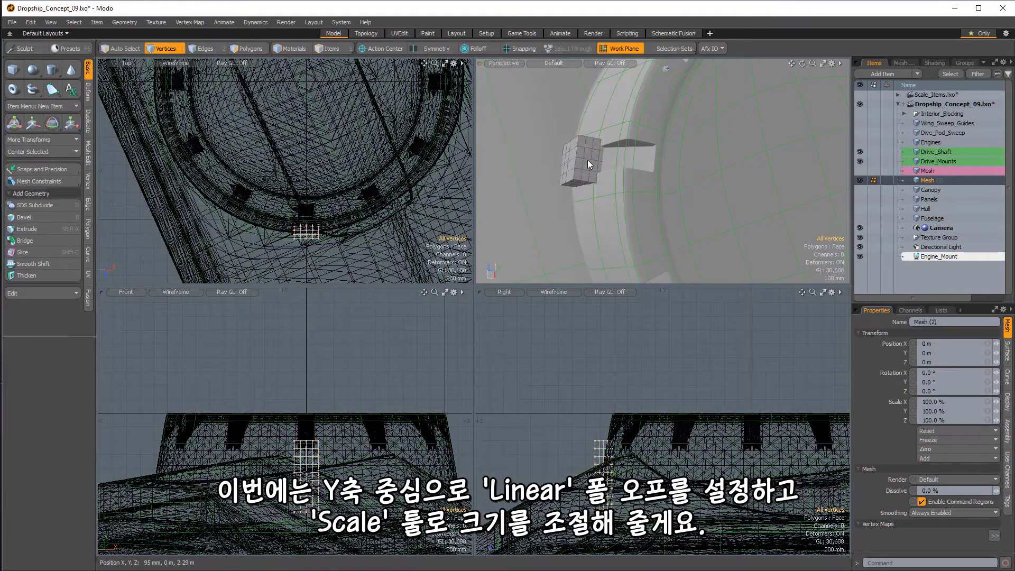
double_click(587, 160)
key("2")
key("3")
double_click(587, 159)
left_click_drag(587, 159, 603, 136, "alt")
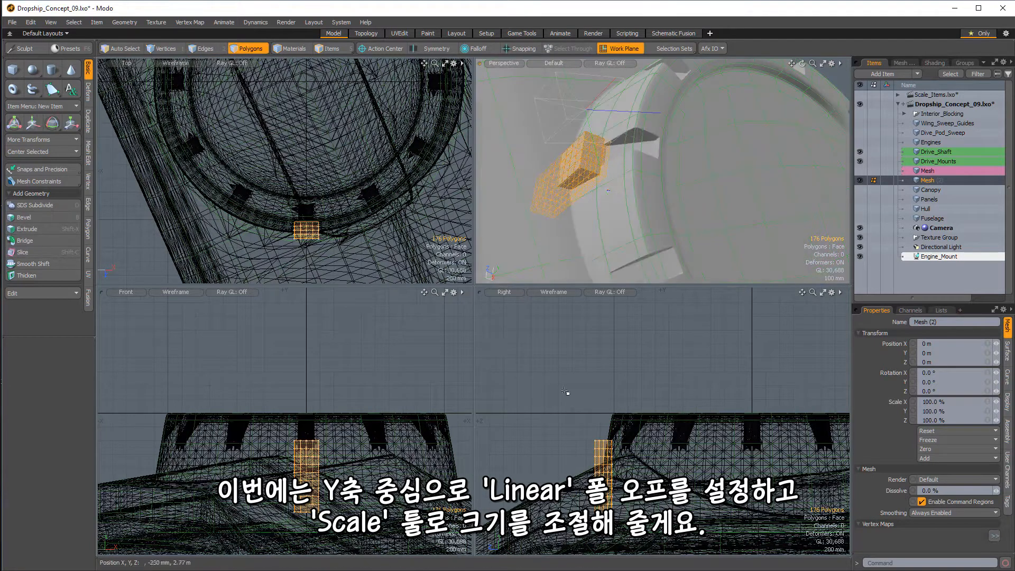
left_click(478, 49)
left_click(479, 65)
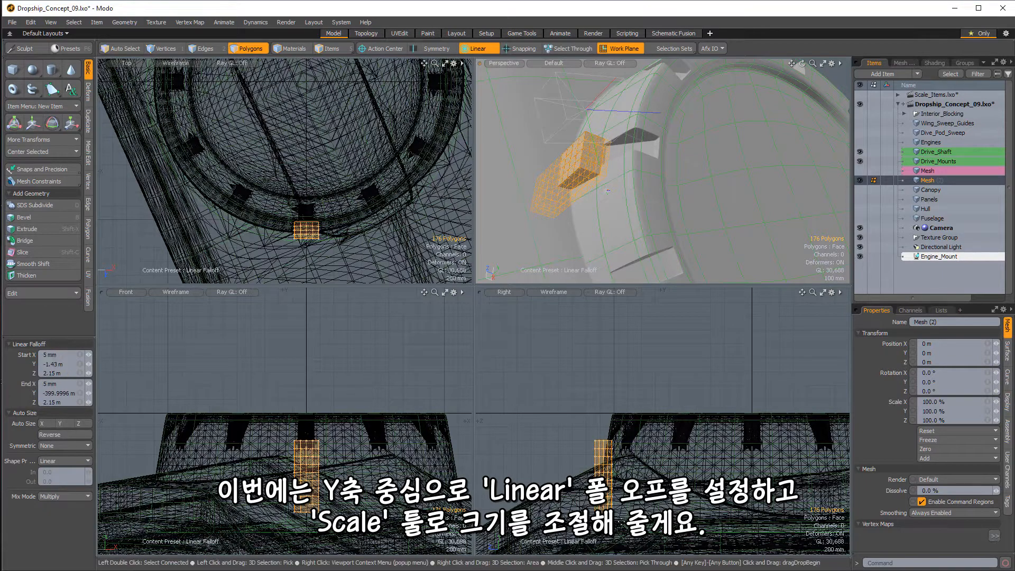
Taper the block by scaling it to about 241% in Z through the falloff and convert it to Catmull-Clark subdivision
key("r")
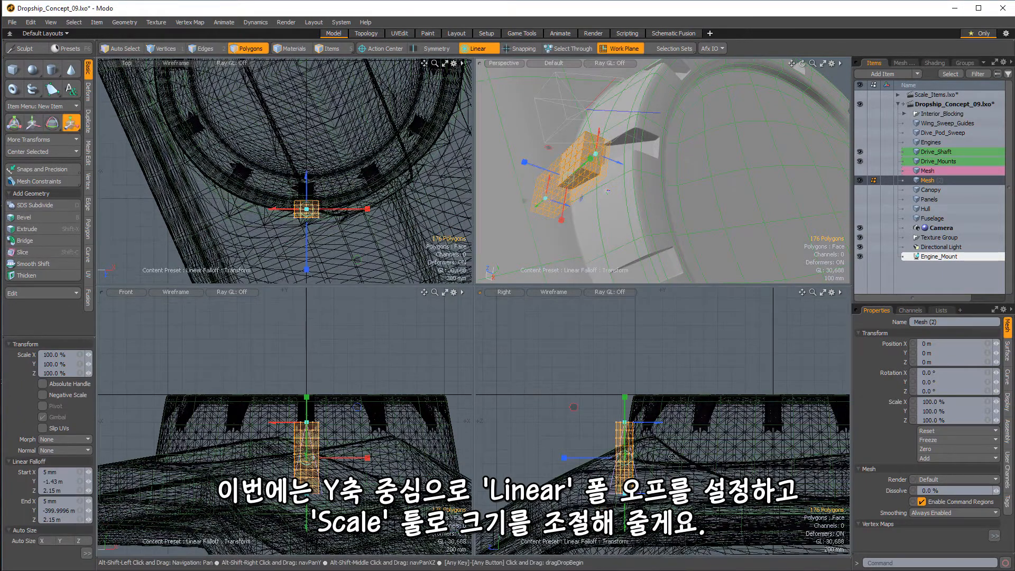
left_click_drag(661, 468, 666, 462, "alt+shift")
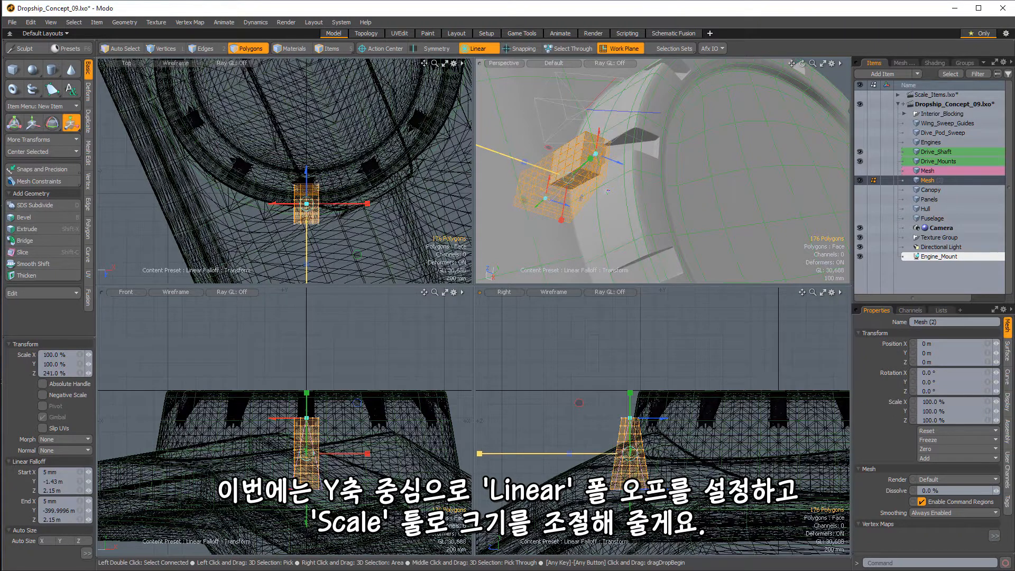
left_click_drag(613, 366, 622, 370, "alt+shift")
key("Tab")
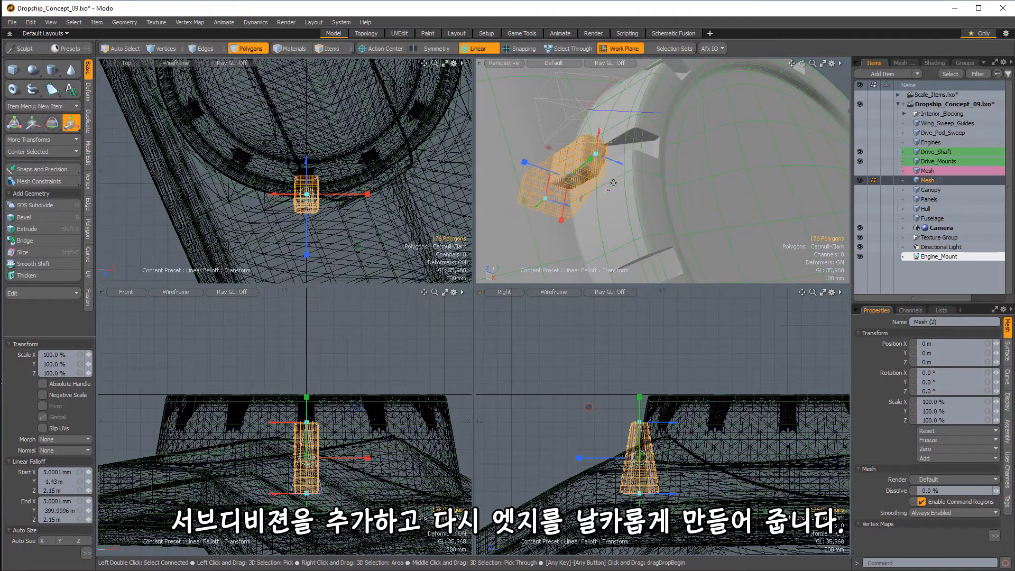
key("space")
left_click(612, 375)
Loop Slice the block's outer polygon row at one X end with two symmetric cuts at 25%, and turn off the falloff
mouse_move(624, 195)
left_mouse_down("alt")
mouse_move(658, 165)
mouse_move(627, 178)
left_mouse_up("alt")
scroll(658, 164, "up", 3)
double_click(593, 161)
key("space")
key("space")
key("space")
left_click_drag(581, 144, 567, 147)
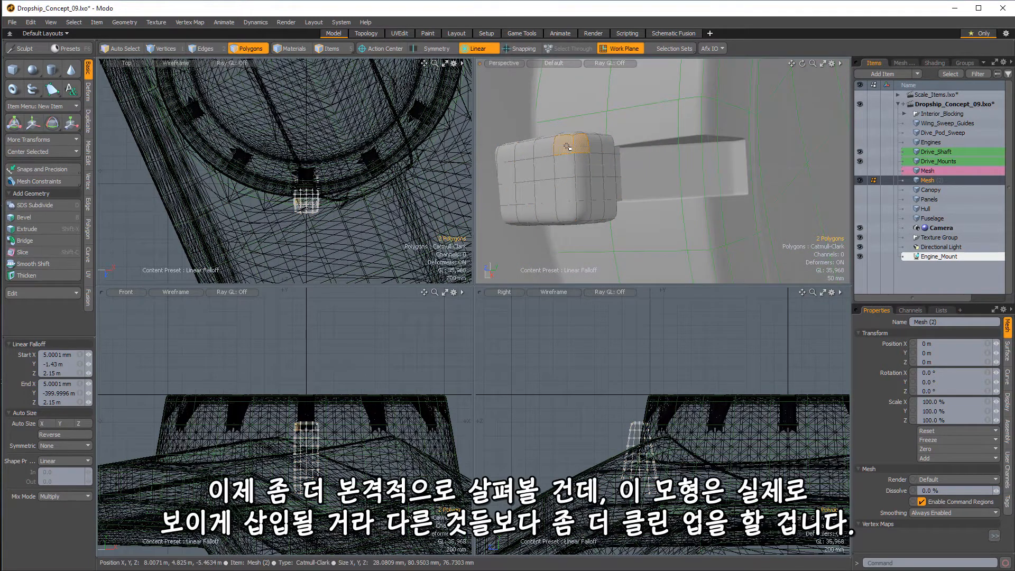
key("alt+c")
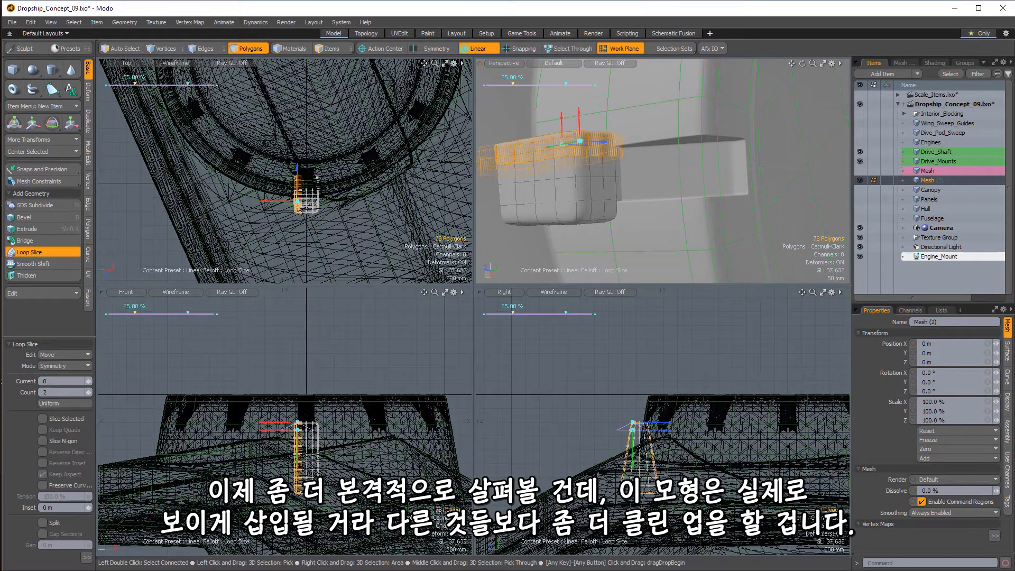
left_click(480, 49)
left_click(477, 63)
key("space")
left_click_drag(593, 195, 597, 184, "alt")
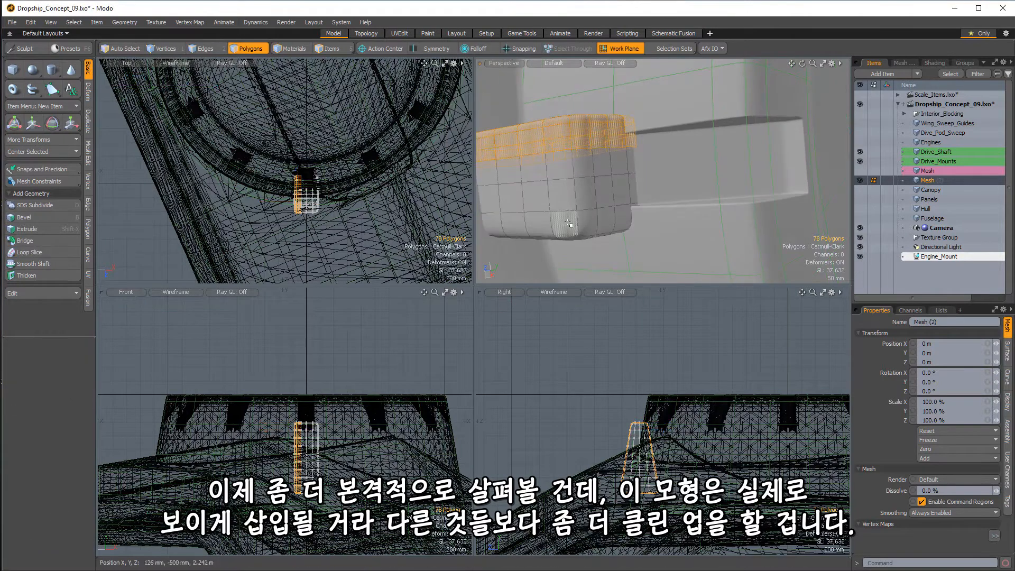
Loop Slice the opposite X end and the remaining outer rows of the block to sharpen its subdivided edges
mouse_move(587, 223)
left_mouse_down()
mouse_move(566, 225)
mouse_move(596, 233)
mouse_move(559, 207)
mouse_move(584, 198)
mouse_move(602, 213)
mouse_move(594, 216)
mouse_move(593, 199)
mouse_move(634, 201)
left_mouse_up()
key("alt+c")
scroll(600, 237, "down", 2)
key("space")
left_click(576, 194)
key("alt+c")
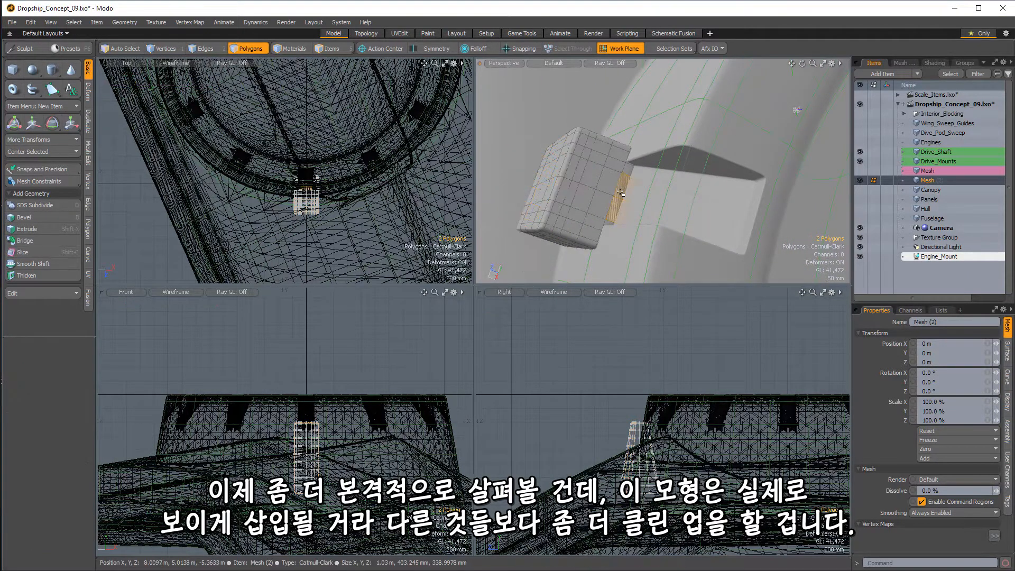
key("space")
left_click_drag(796, 110, 650, 191, "alt")
left_click(601, 170)
key("alt+c")
key("space")
Radial Array the whole block into 6 copies around the housing's Y axis over 360°
double_click(624, 195)
scroll(378, 185, "down", 3)
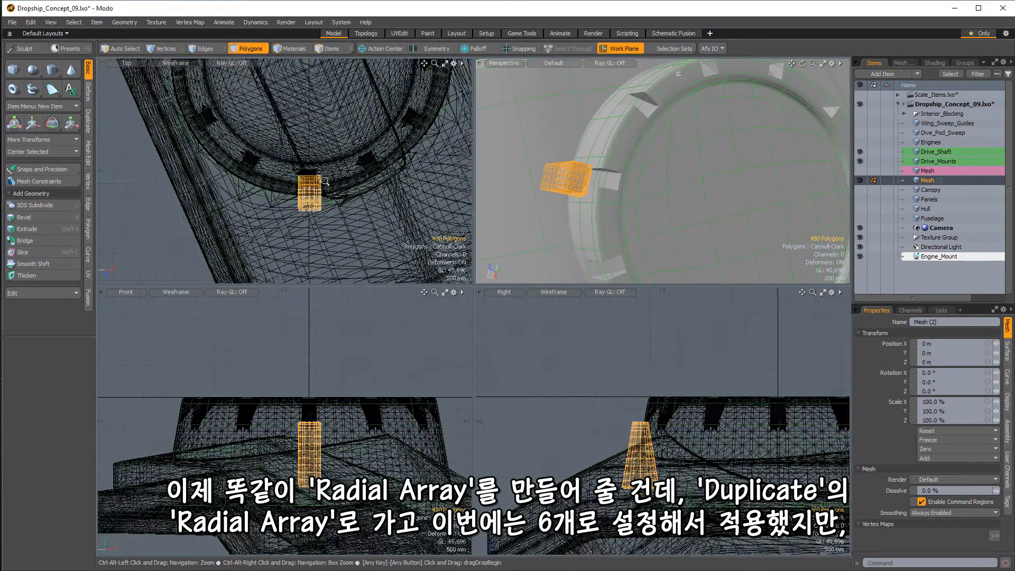
left_click_drag(379, 185, 127, 199, "ctrl+alt")
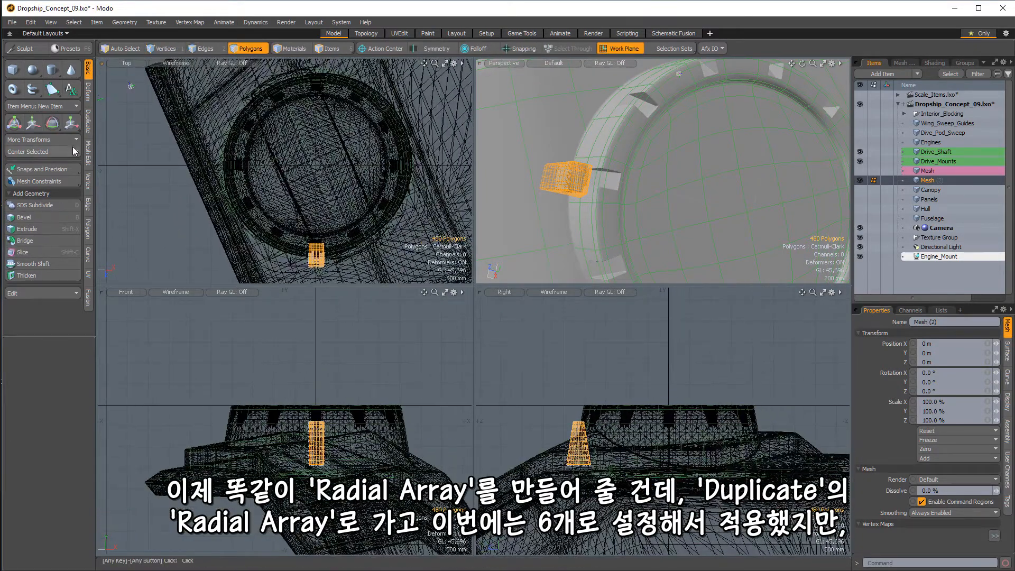
left_click(89, 125)
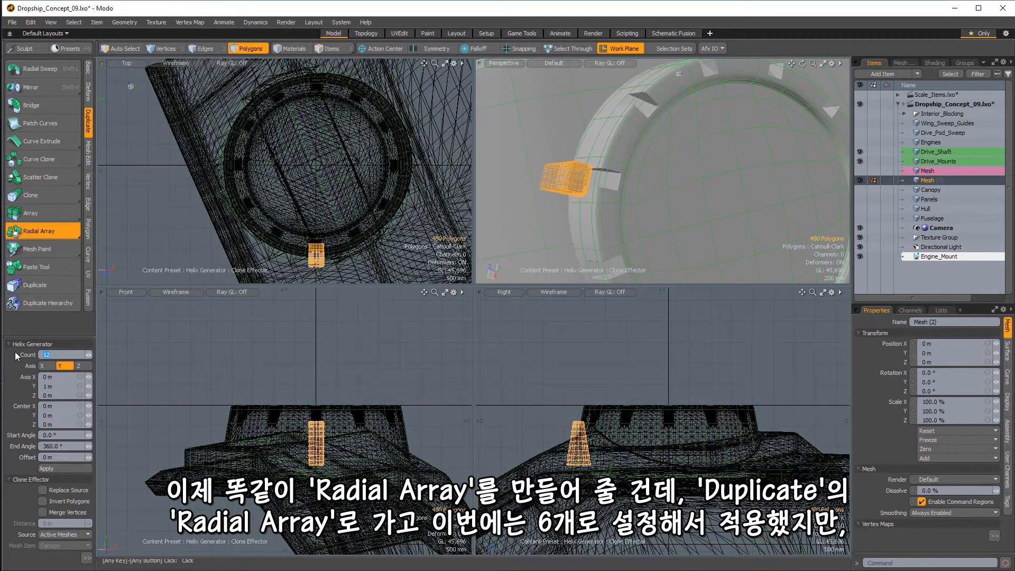
left_click(72, 470)
left_click_drag(725, 171, 621, 159, "ctrl+alt")
key("space")
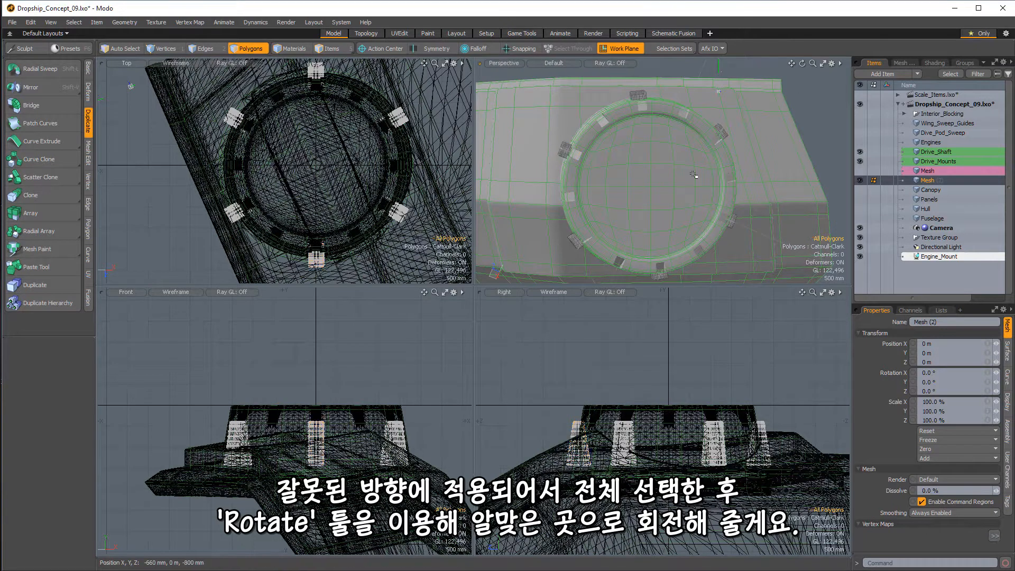
Rotate all six blocks about the housing's centre so they sit between the rim insets
key("e")
left_click_drag(623, 145, 518, 233)
key("space")
Add the arrayed block mesh to the Engine_Mount fusion as a primary shape and hide its source mesh
key("5")
left_click(88, 302)
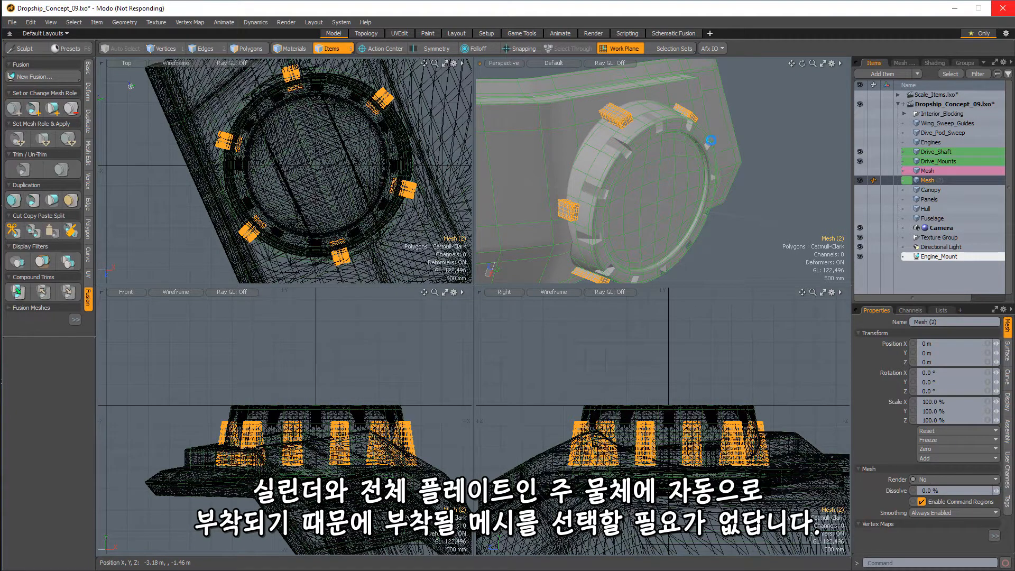
left_click(780, 113)
left_click_drag(780, 114, 843, 124, "alt")
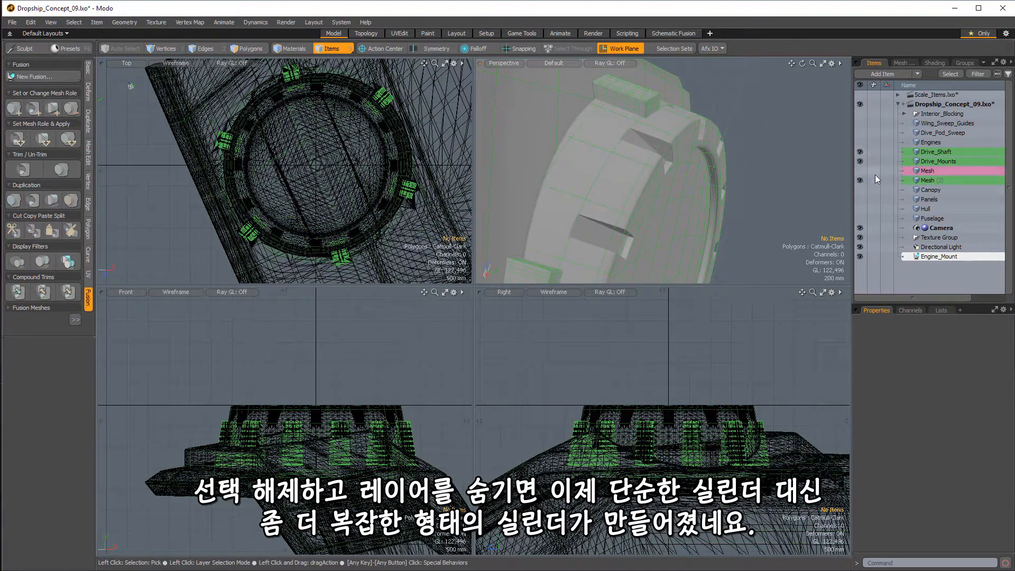
left_click(859, 181)
left_click_drag(740, 158, 586, 172, "ctrl+alt")
left_click_drag(587, 172, 554, 152, "alt+shift")
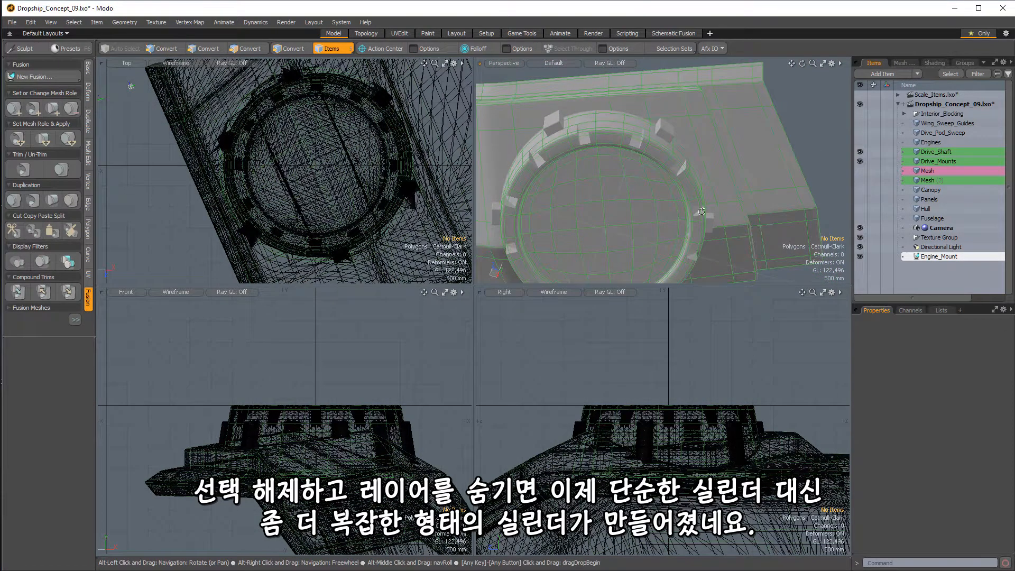
left_click_drag(701, 211, 617, 201, "alt")
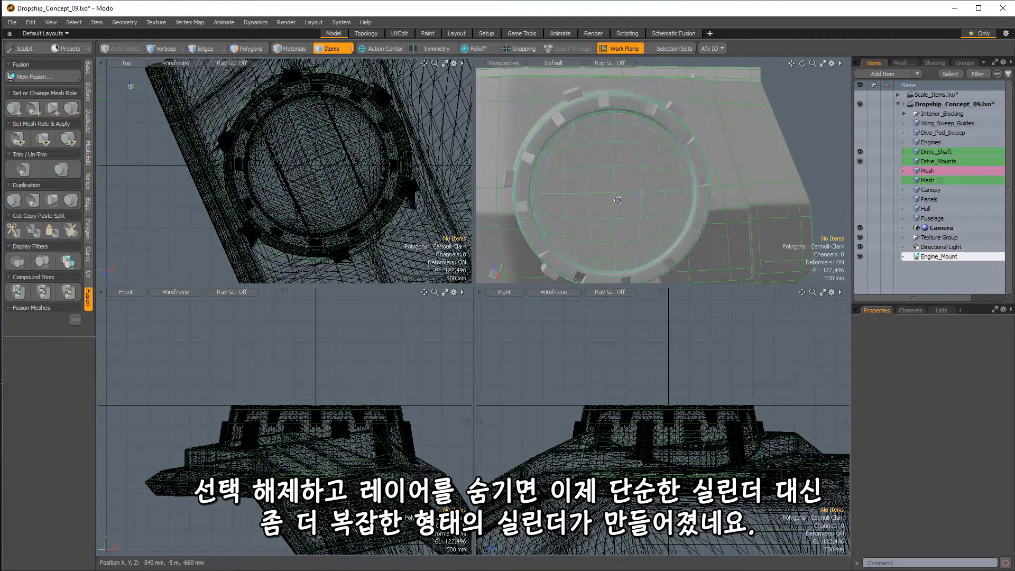
Add a new mesh item and draw a flat 24-sided cylinder with a radius of about 1.48 m inside the housing's rim
left_click(930, 190)
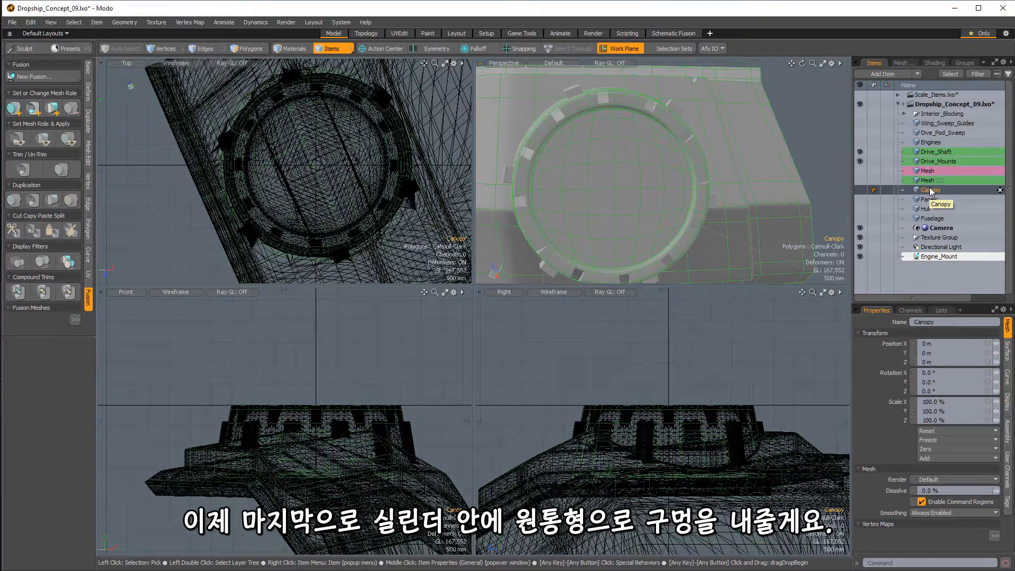
key("n")
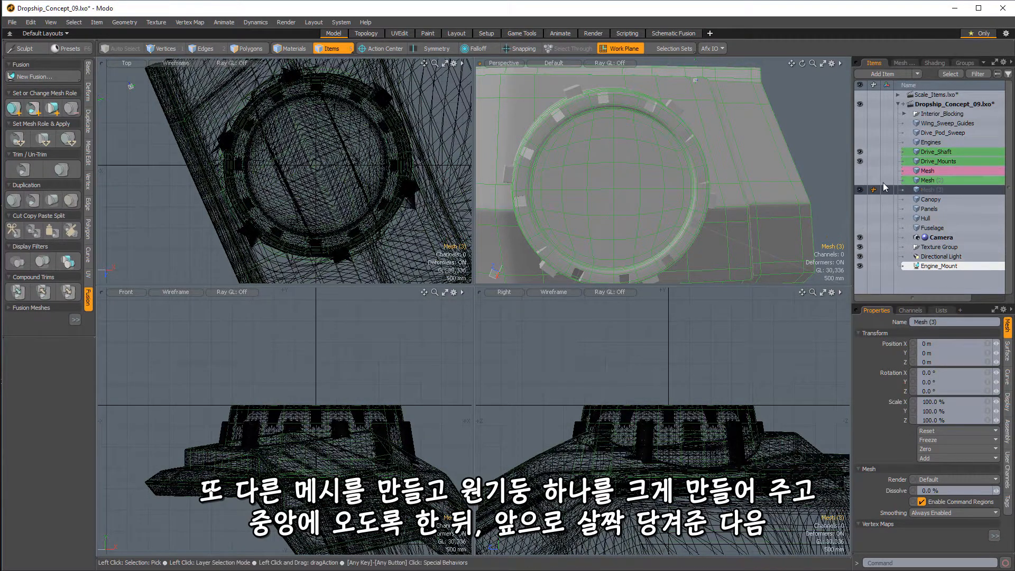
left_click(88, 70)
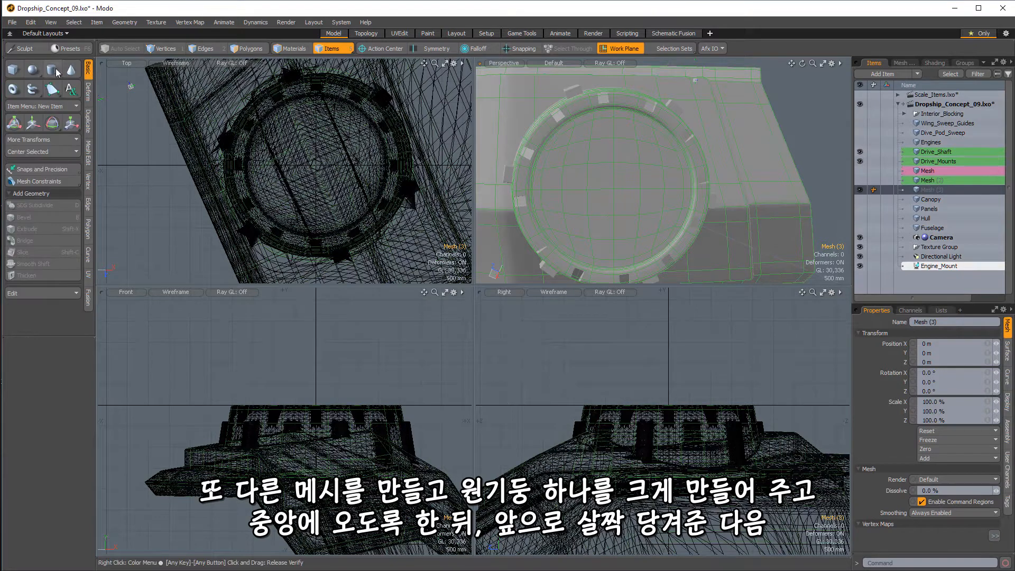
left_click(52, 70)
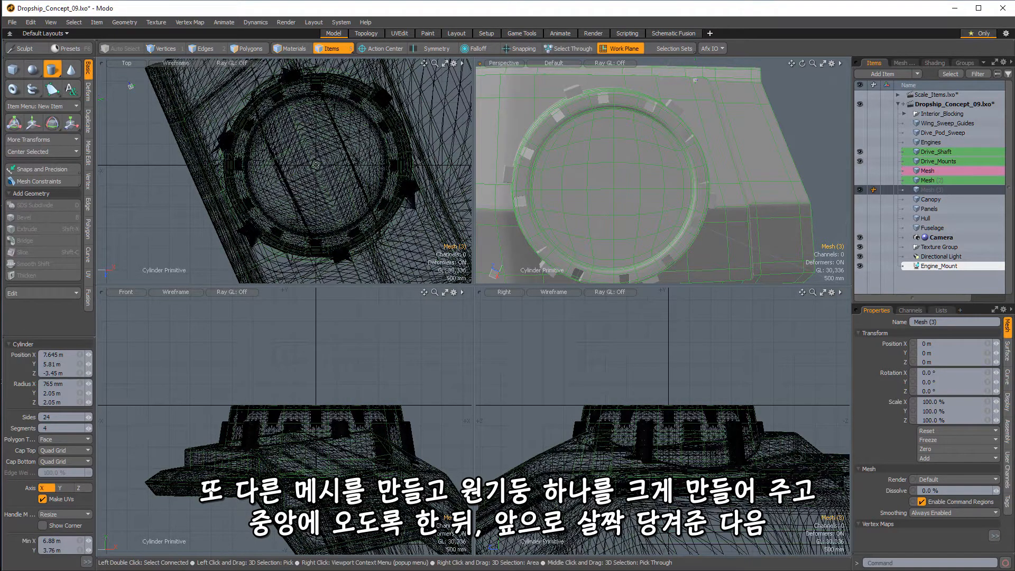
left_click_drag(316, 166, 380, 226)
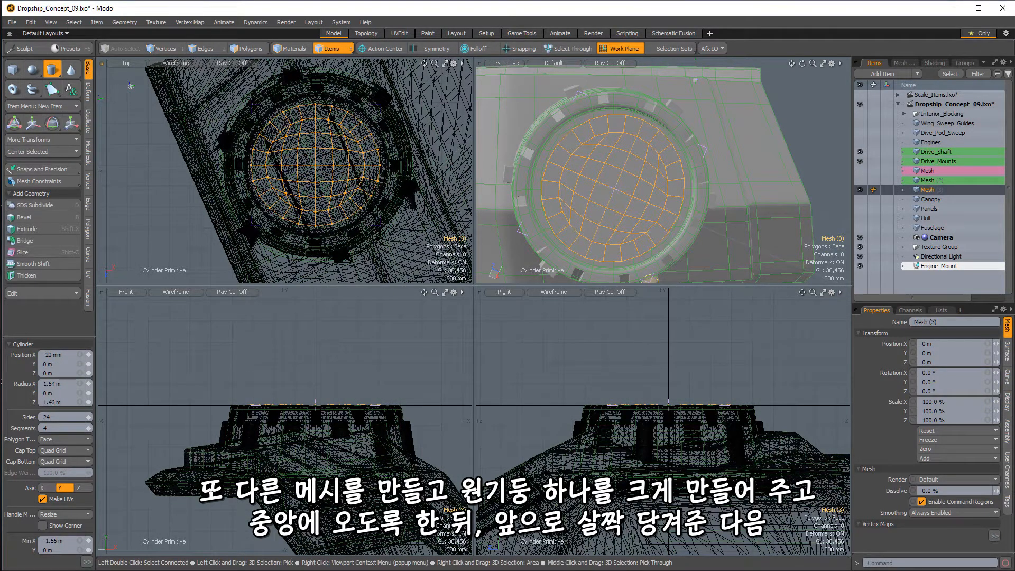
left_click_drag(248, 164, 251, 165)
left_click_drag(381, 165, 376, 165)
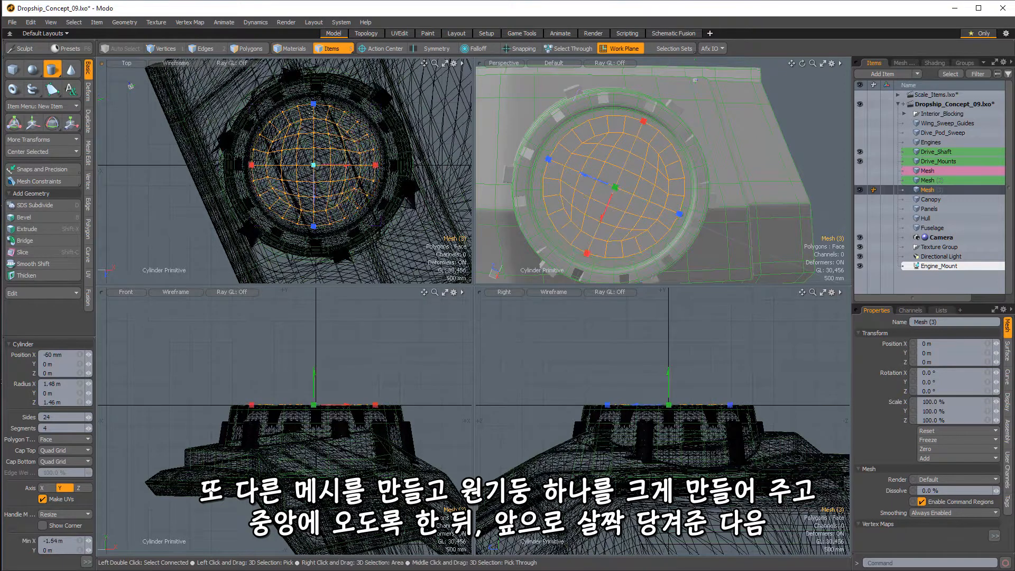
left_click_drag(314, 103, 314, 102)
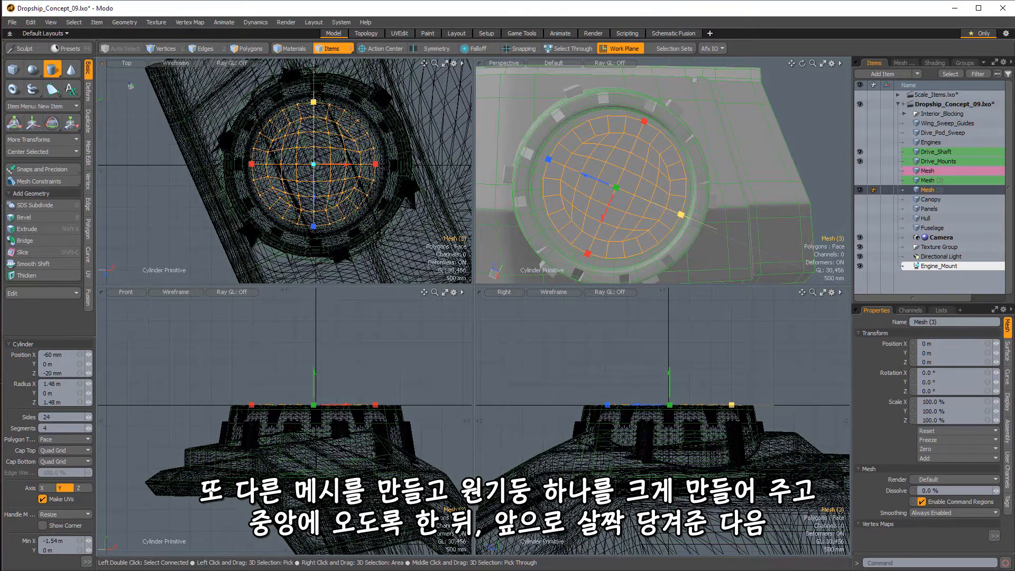
Centre the cylinder at X 0 and Z 0 and extend it into the housing to a Y radius of about 810 mm
left_click(52, 355)
type("0")
key("Tab")
key("Tab")
type("0")
key("Tab")
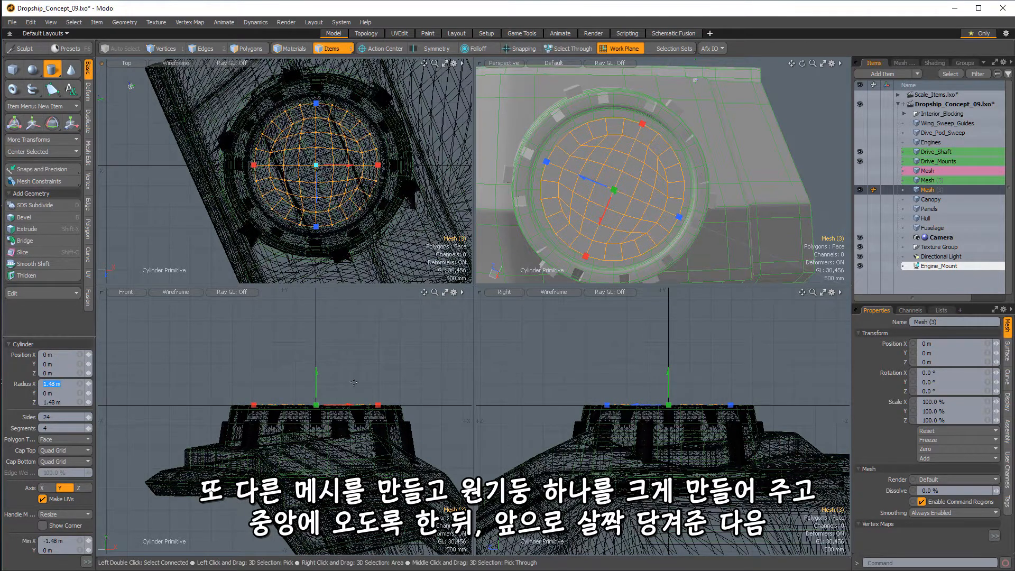
left_click_drag(316, 407, 316, 465)
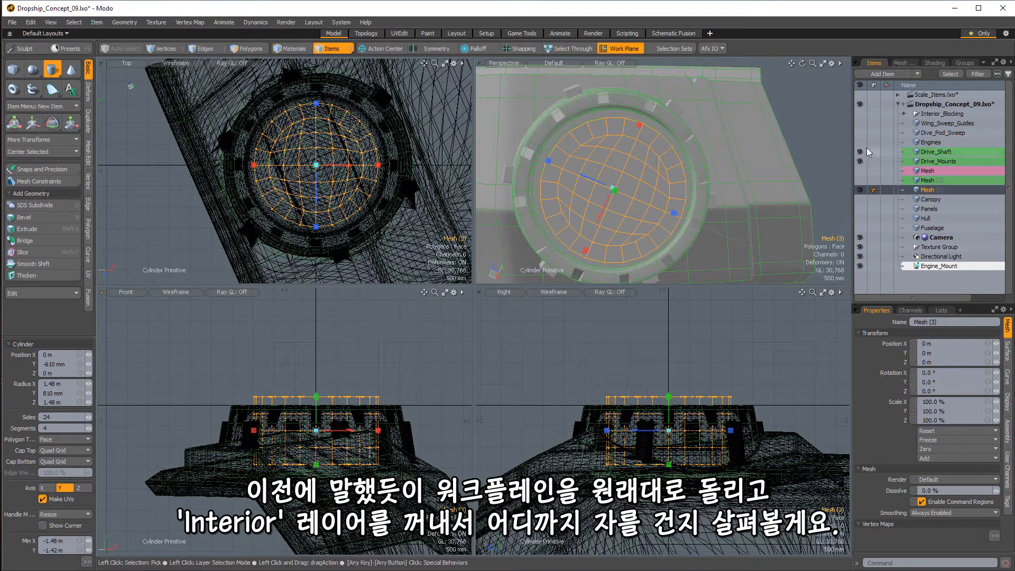
Reset the work plane and show the Interior_Blocking group to compare the cylinder's depth with the ship's interior
left_click(621, 48)
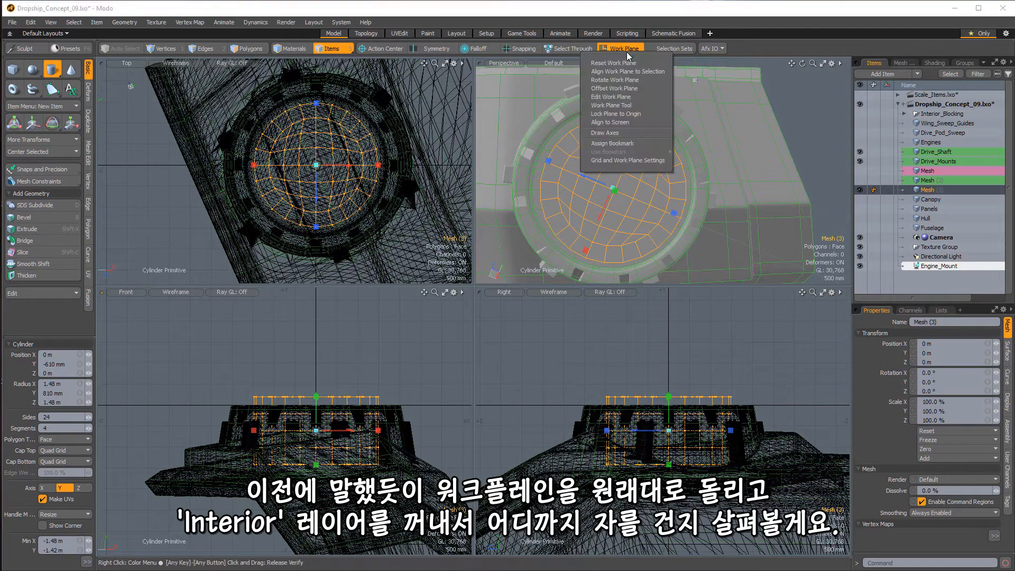
left_click(639, 65)
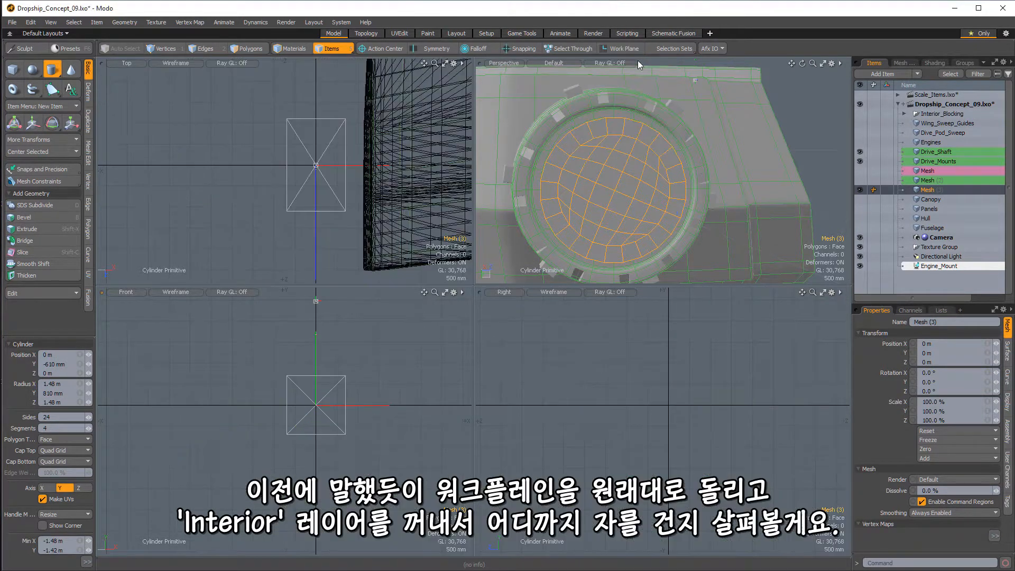
left_click(859, 114)
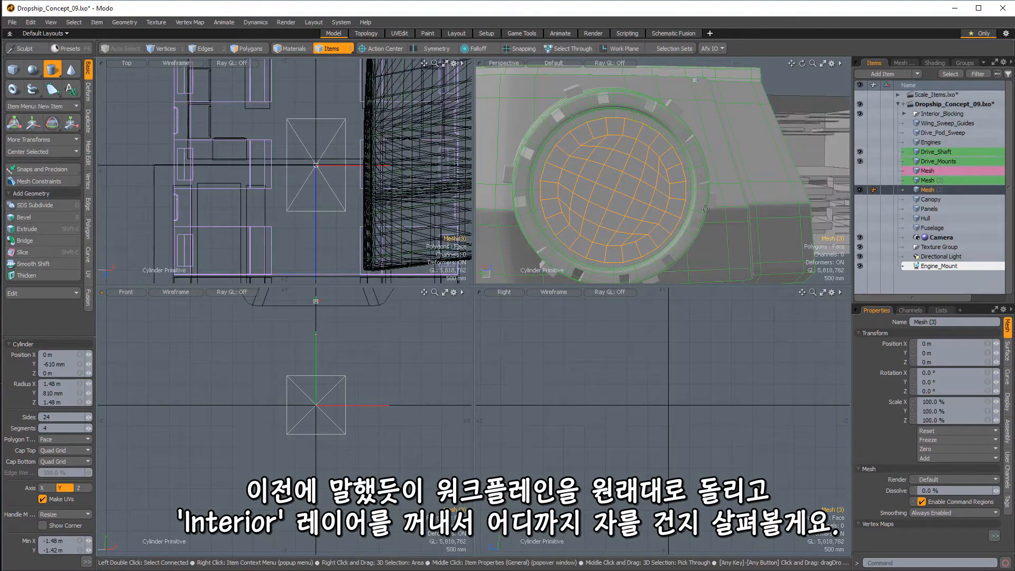
scroll(627, 212, "down", 4)
left_click_drag(614, 432, 653, 465, "alt")
scroll(628, 394, "down", 2)
left_click_drag(435, 453, 304, 492, "alt")
scroll(294, 421, "down", 3)
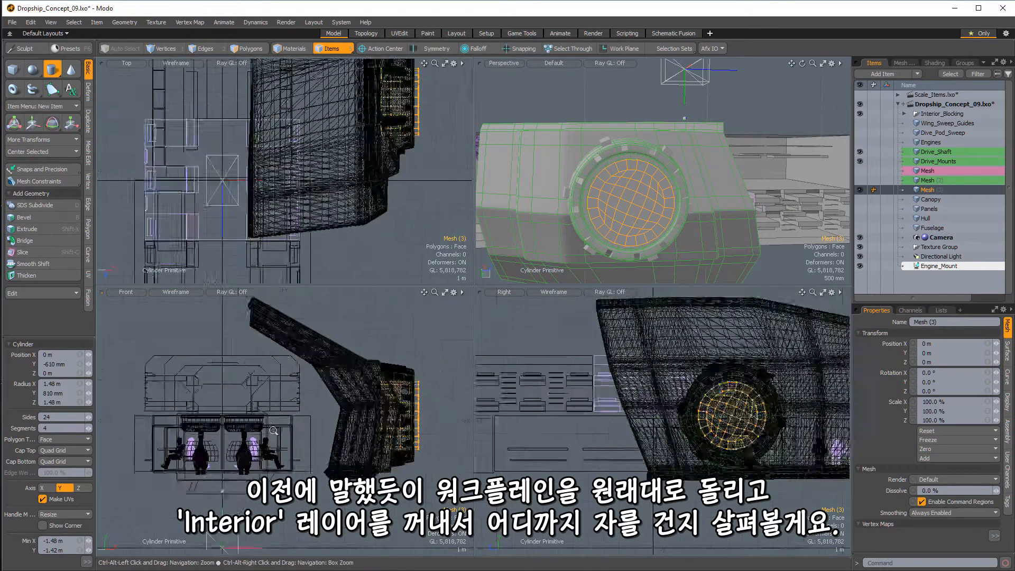
Finish creating the cylinder and select all of its polygons
scroll(294, 422, "up", 3)
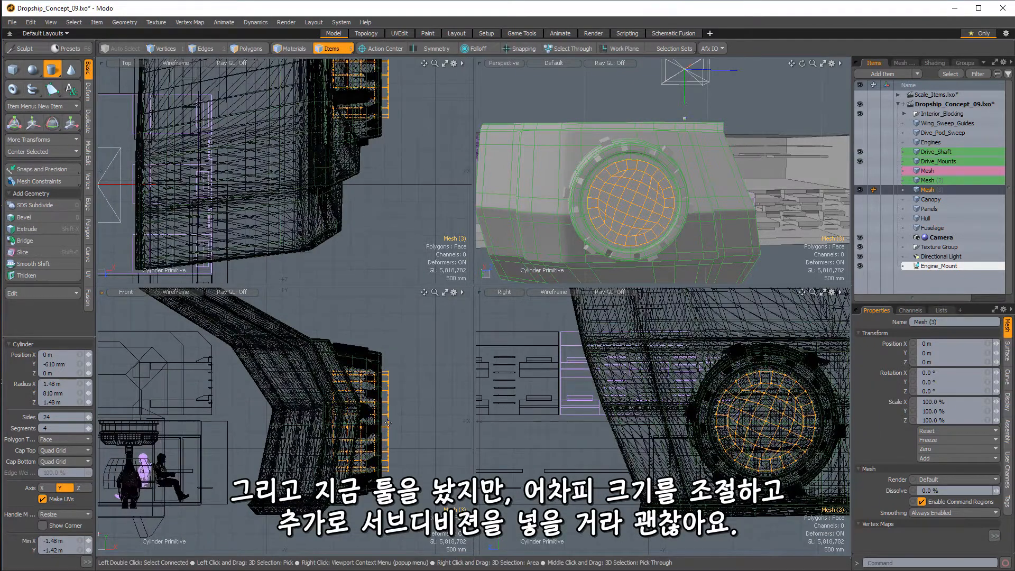
key("q")
left_click(385, 422)
key("1")
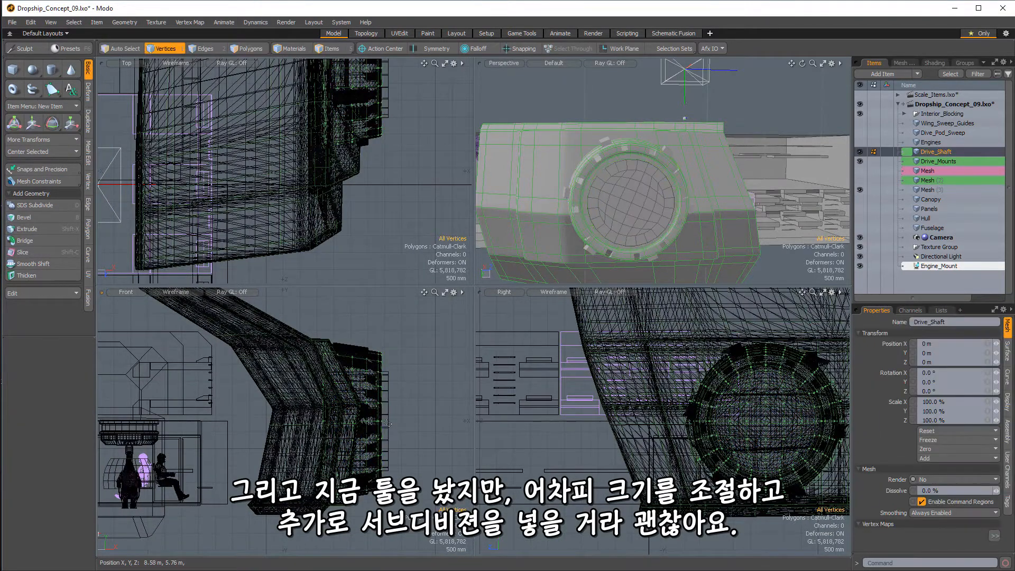
key("ctrl+z")
key("ctrl+z")
key("space")
key("space")
key("space")
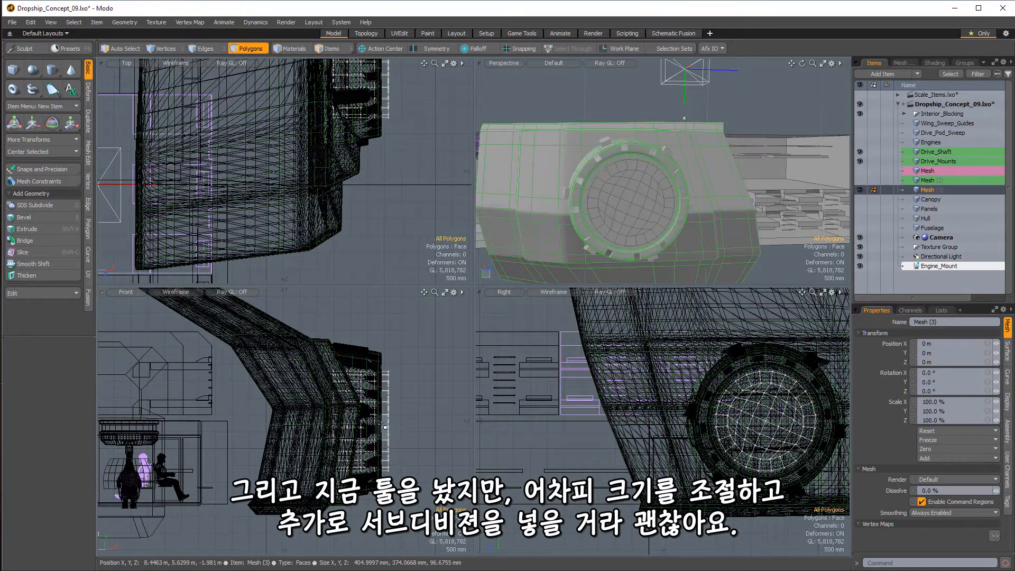
left_click(387, 425)
double_click(386, 424)
Scale the cylinder along X from its outer face to about 298% so it extends deep into the ship
key("y")
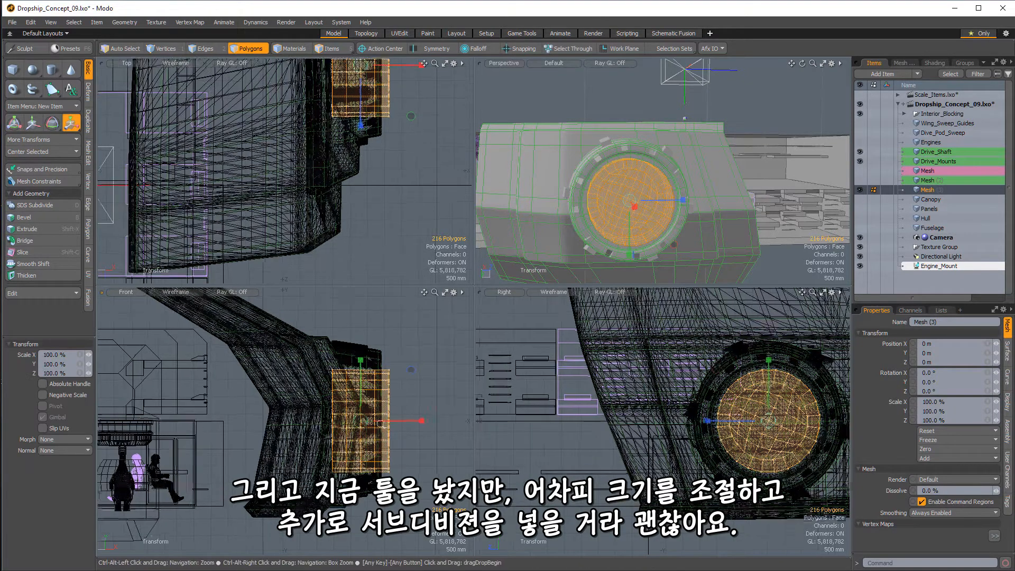
left_click_drag(467, 422, 553, 403, "alt+shift")
left_click(386, 400)
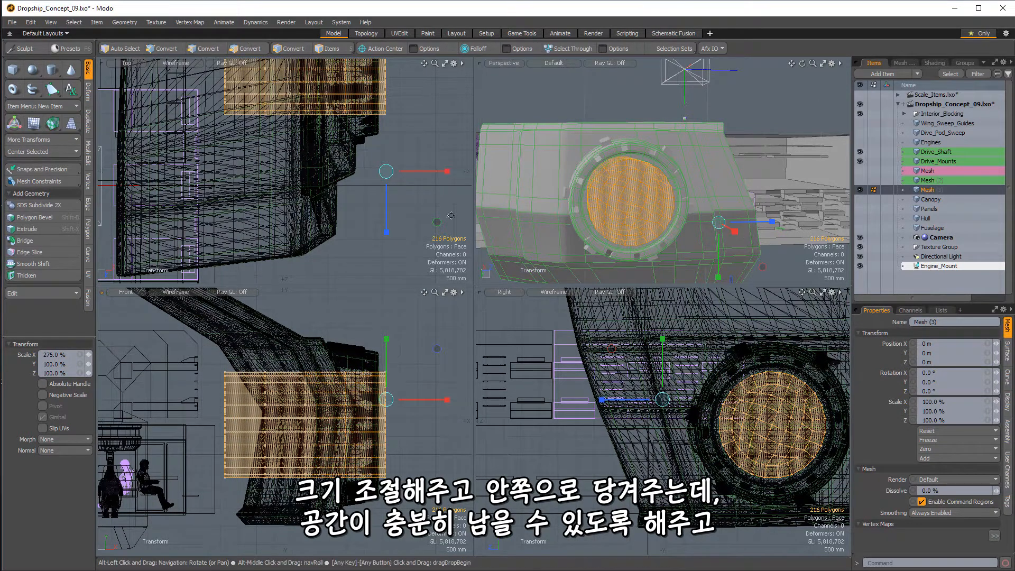
left_click_drag(682, 206, 710, 205, "alt")
left_click_drag(633, 188, 621, 203, "alt")
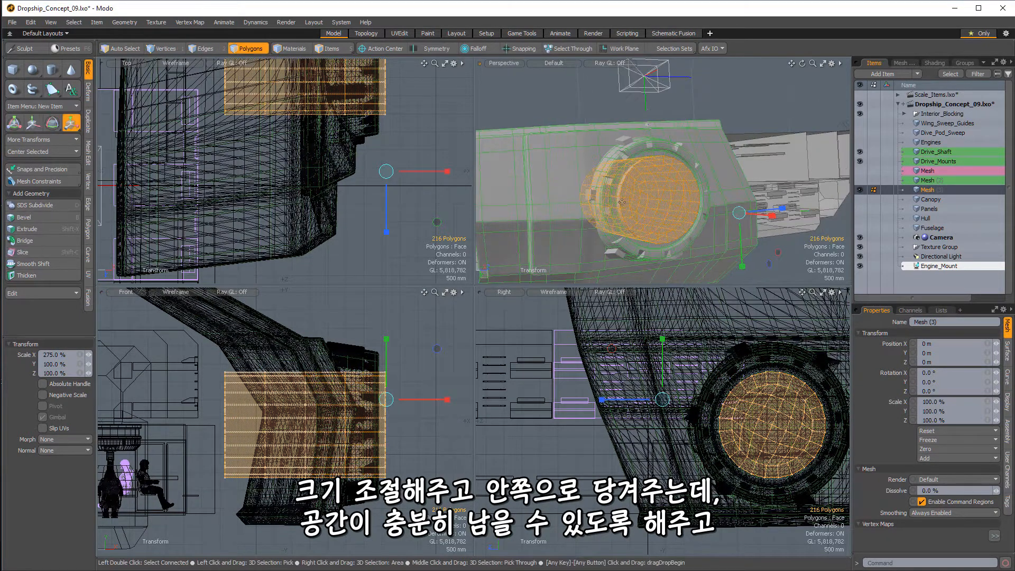
left_click_drag(654, 140, 828, 163, "alt")
left_click_drag(674, 163, 596, 194, "alt")
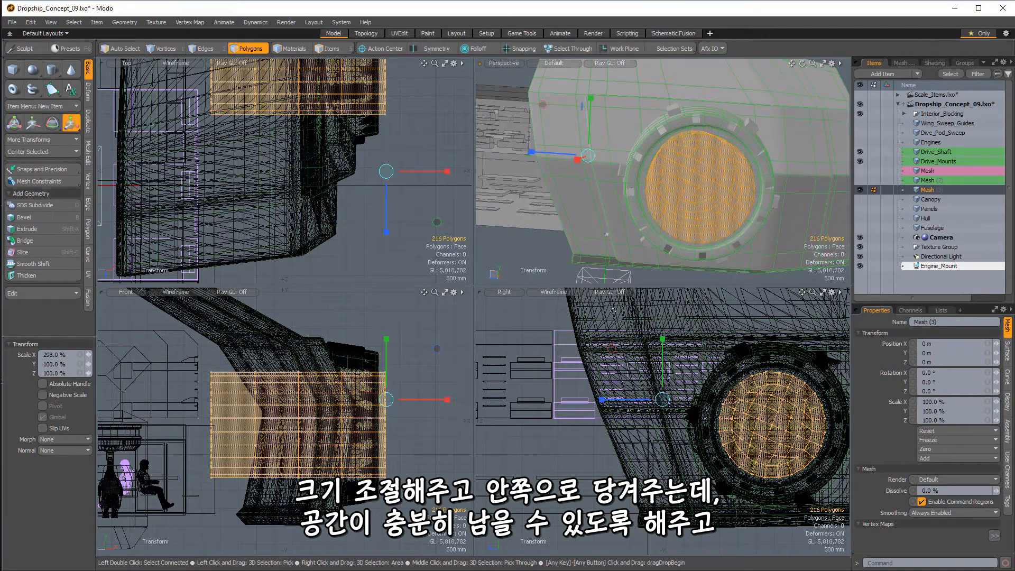
Rotate the cylinder 22.5° about X so its cap edges line up vertically
key("space")
key("e")
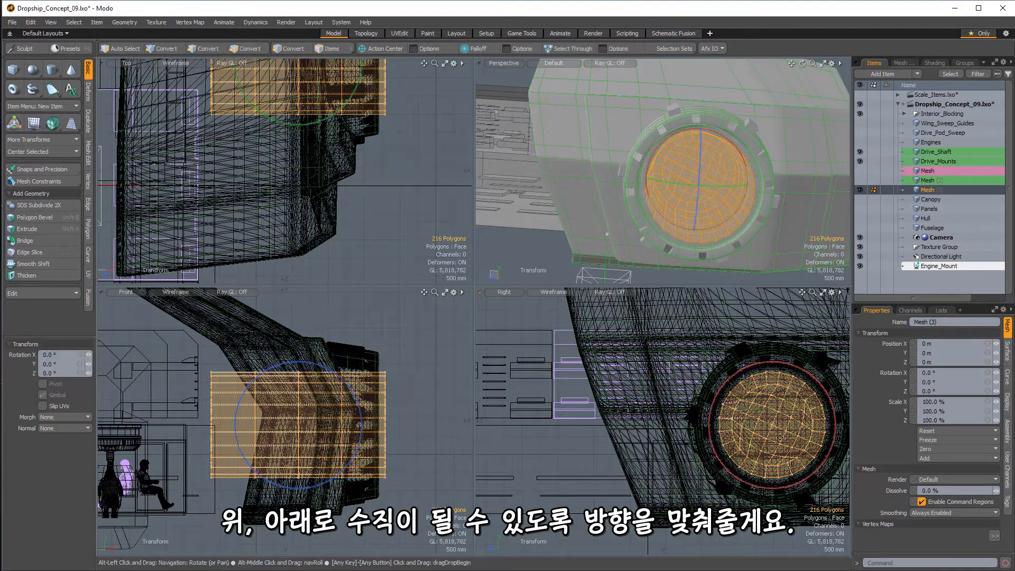
key("g")
mouse_move(696, 363)
left_mouse_down("ctrl")
mouse_move(668, 364)
mouse_move(684, 362)
left_mouse_up("ctrl")
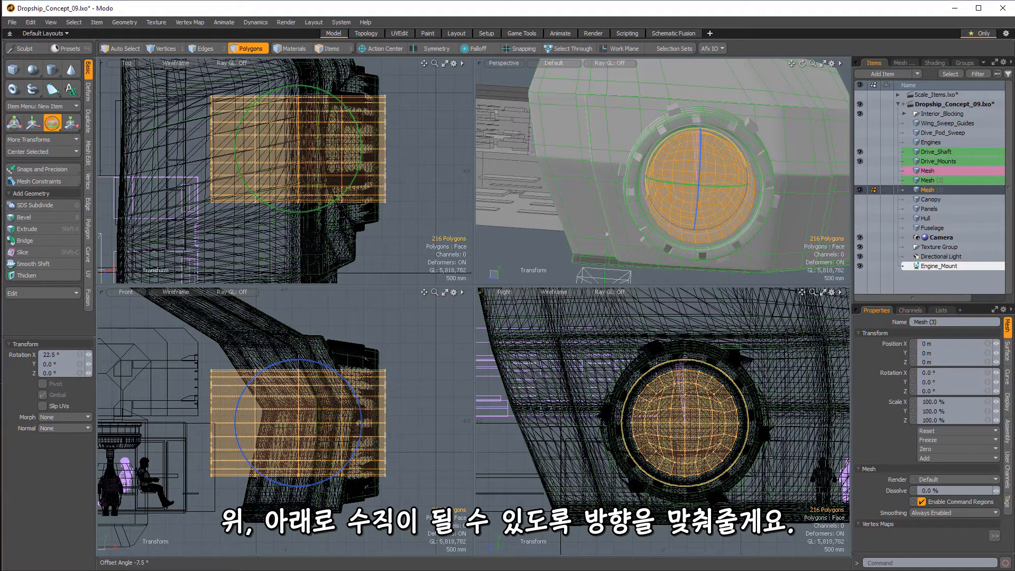
Duplicate the cylinder mesh, name the copy Drive_Pod_Shaft, and hide it
right_click(926, 189)
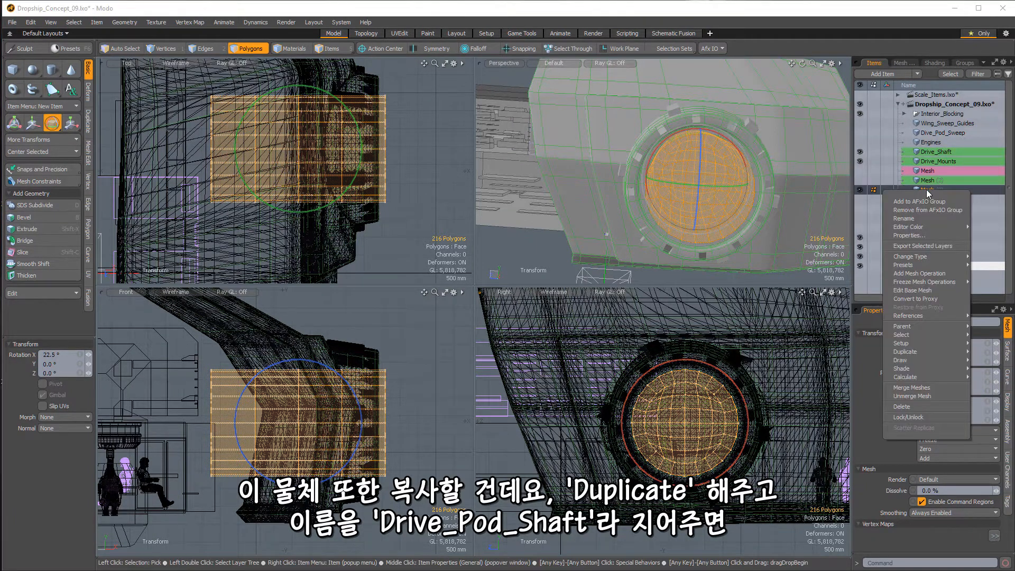
left_click(905, 352)
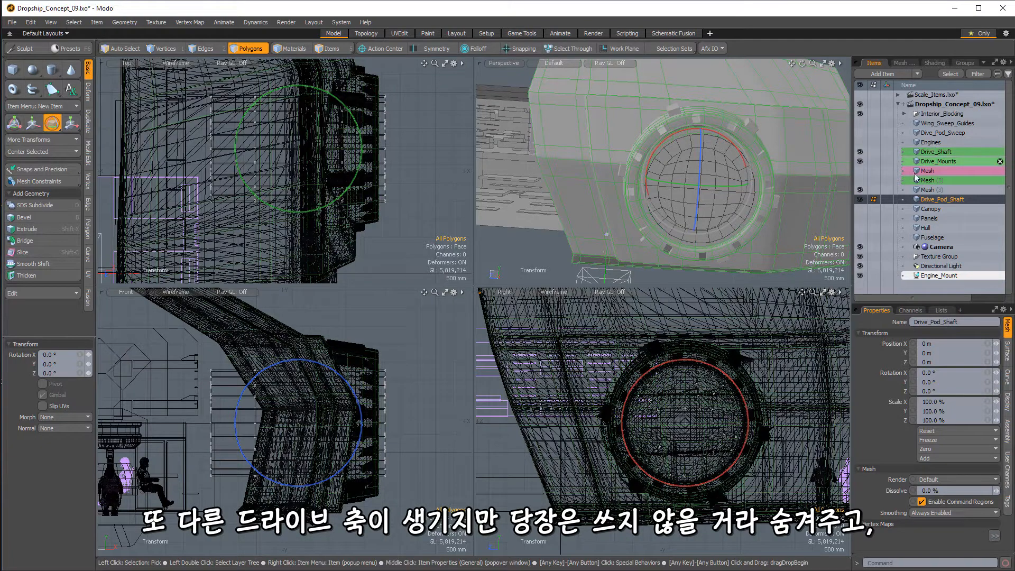
left_click_drag(734, 393, 712, 394, "alt+shift")
left_click_drag(674, 172, 739, 196, "alt")
Select the whole original cylinder and convert it to Catmull-Clark subdivision
left_click(938, 191)
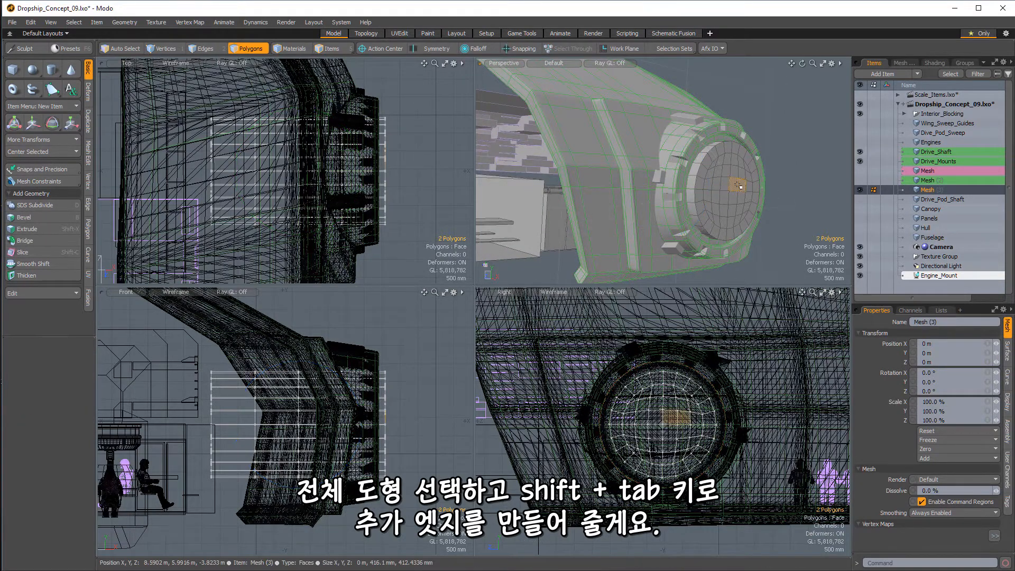
double_click(729, 178)
key("shift+Tab")
Tighten the cylinder's end edges with Loop Slice in Symmetry mode, using a count of 2 at about 0.50%
left_click_drag(729, 179, 562, 182, "alt")
key("alt+c")
left_click(594, 178)
left_click_drag(563, 182, 687, 182, "alt")
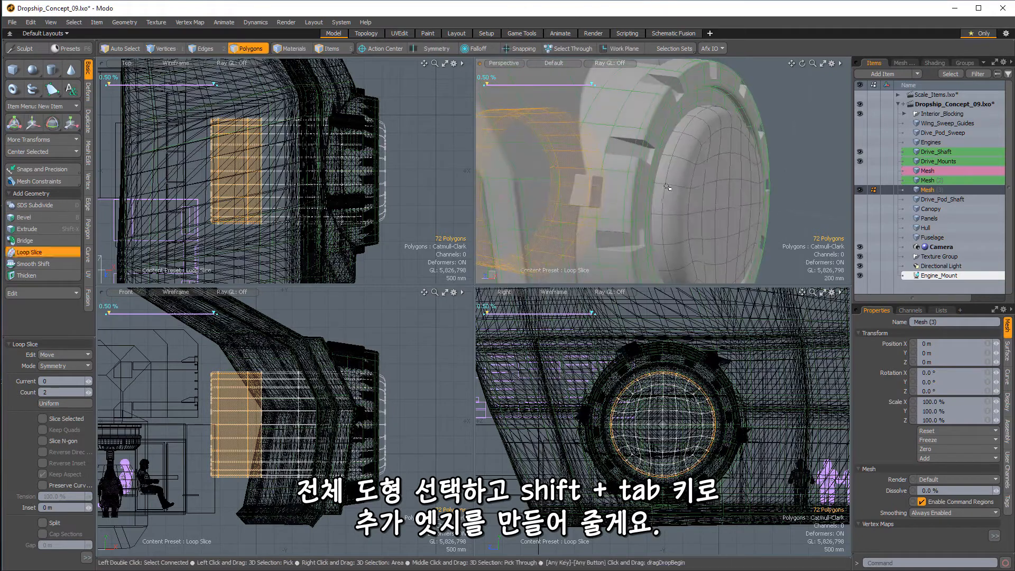
double_click(666, 174)
key("space")
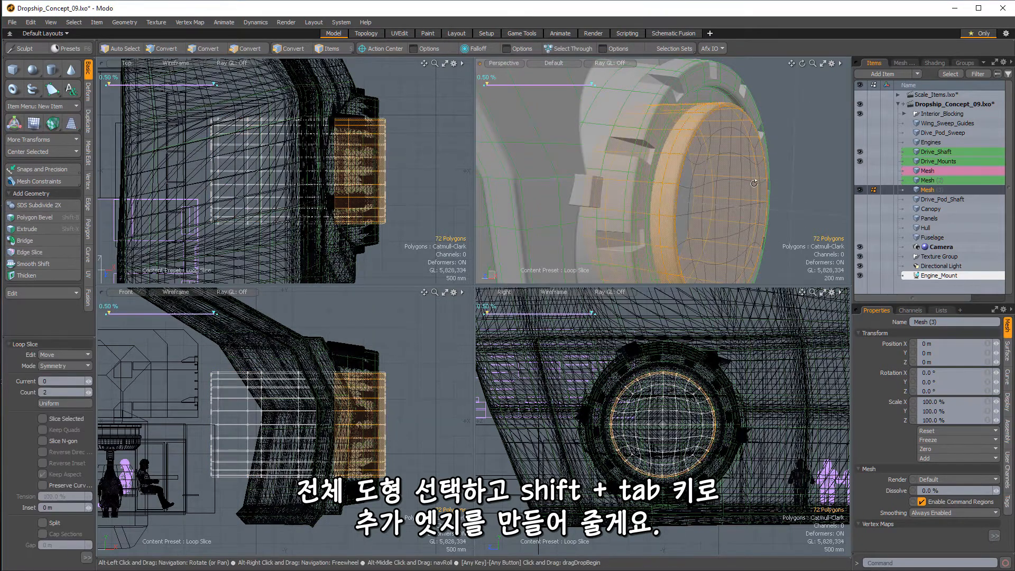
mouse_move(667, 175)
left_mouse_down("alt")
mouse_move(710, 184)
mouse_move(682, 185)
left_mouse_up("alt")
double_click(714, 185)
Give the cylinder the subtraction role and apply it as a trim to Drive_Shaft and Drive_Mounts
key("5")
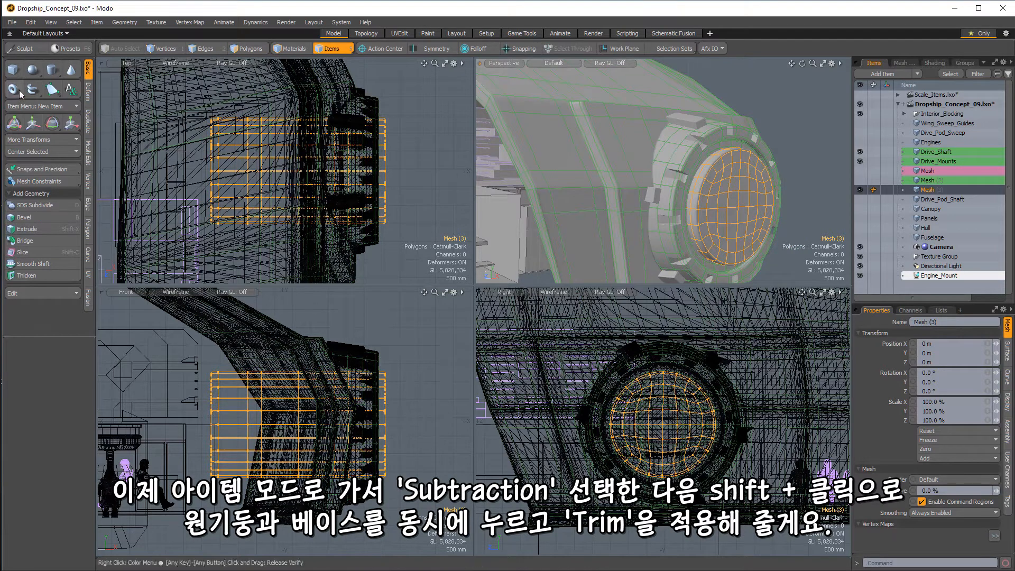
left_click(88, 297)
left_click(32, 108)
left_click_drag(720, 180, 687, 156, "alt")
left_click(687, 156, "shift")
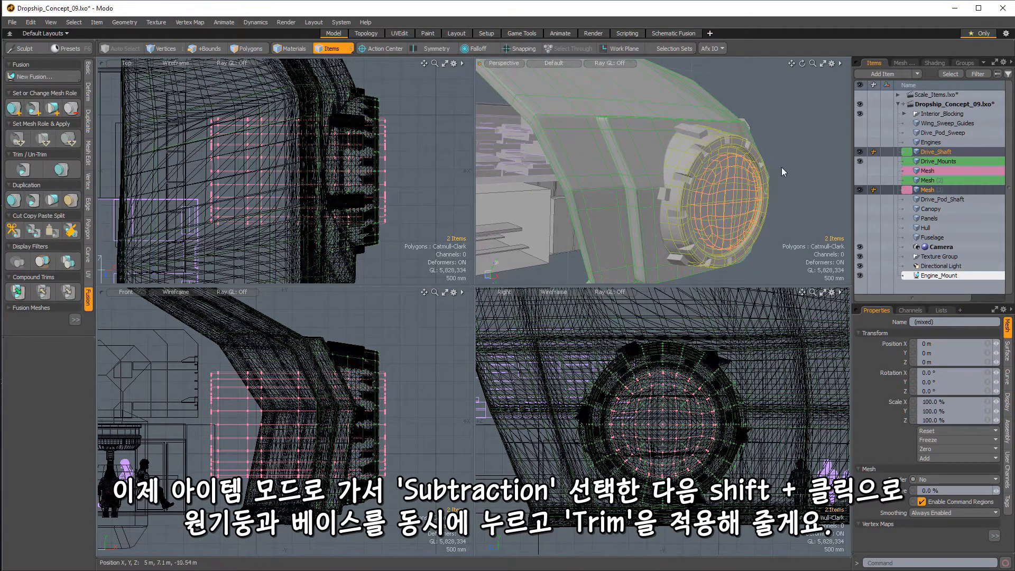
left_click(643, 143, "shift")
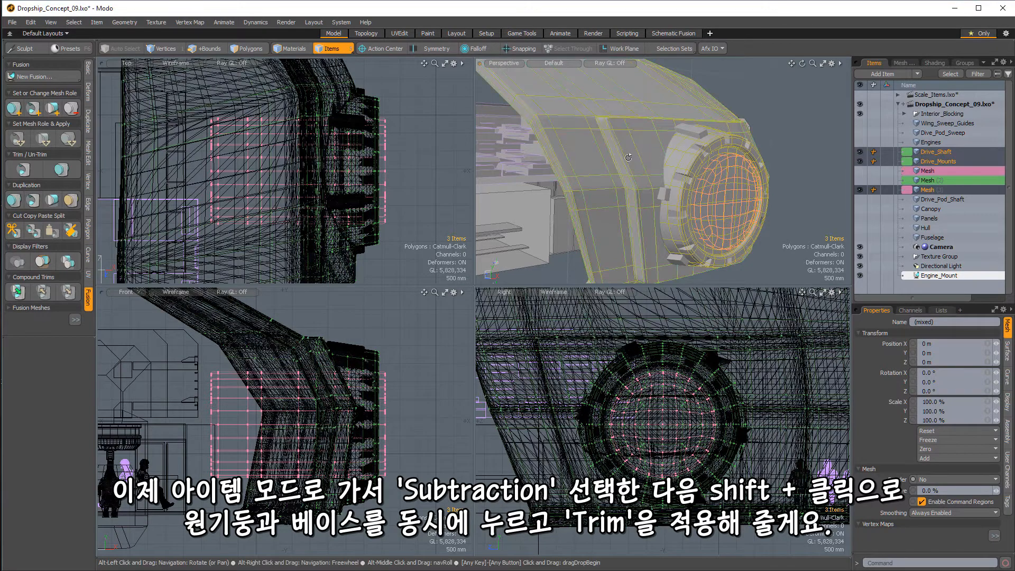
left_click_drag(642, 143, 655, 170, "alt")
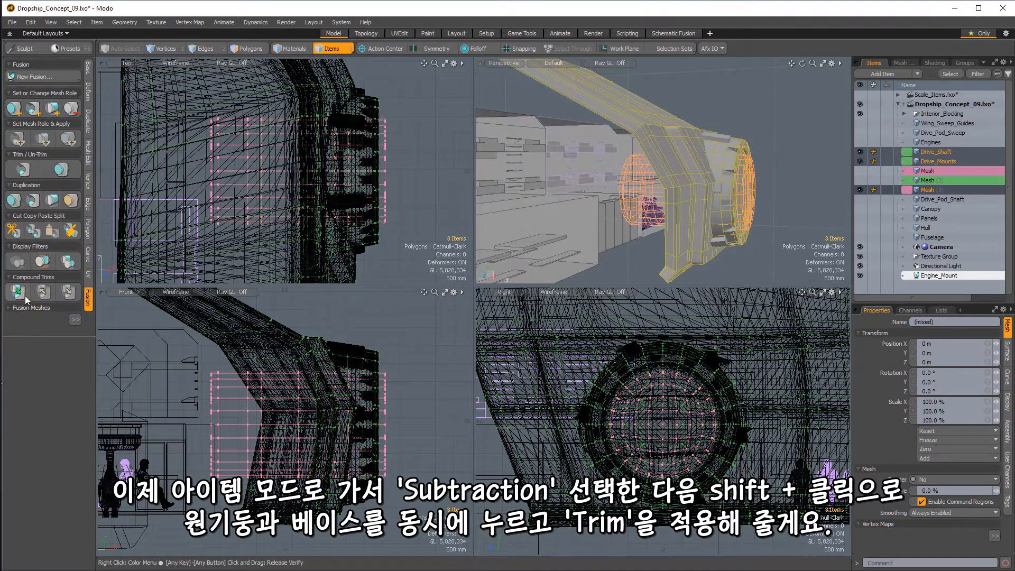
left_click(23, 169)
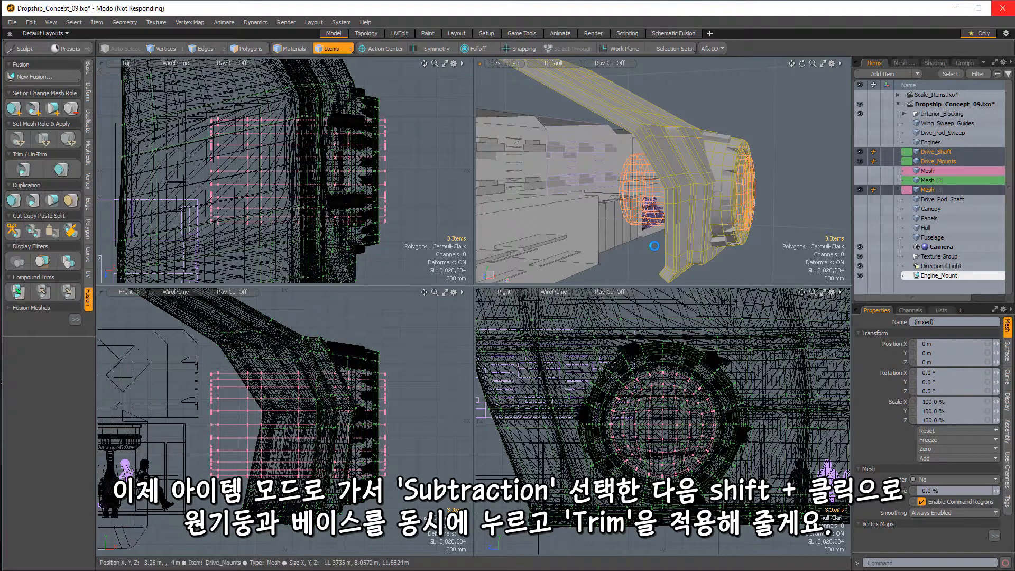
Select the polygons on the inner side of Drive_Mounts around the cut hole, including the bordering edge strips
left_click_drag(654, 246, 745, 132, "alt")
scroll(729, 159, "up", 4)
scroll(673, 174, "up", 5)
left_click(708, 82)
key("3")
left_click(709, 81)
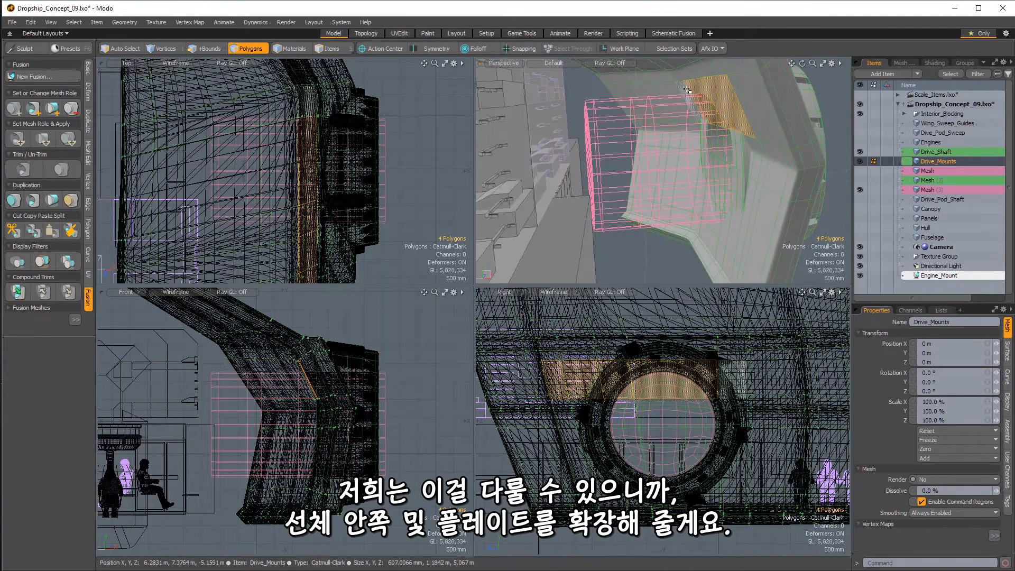
left_click(751, 139, "shift")
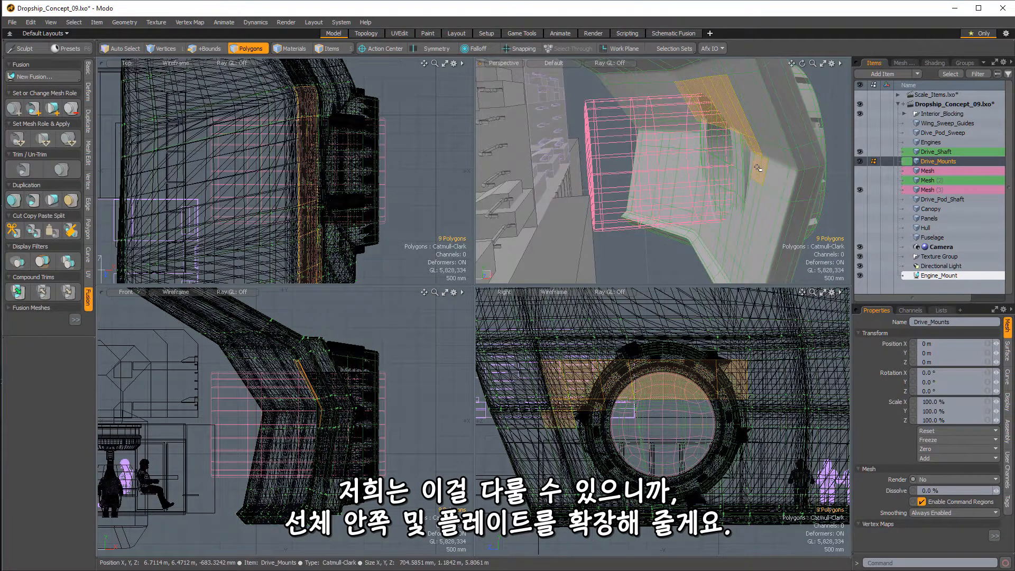
mouse_move(751, 161)
left_mouse_down("alt")
mouse_move(675, 115)
mouse_move(764, 130)
left_mouse_up("alt")
left_click(701, 140, "shift")
mouse_move(793, 203)
left_mouse_down("shift")
mouse_move(662, 181)
mouse_move(747, 168)
mouse_move(746, 152)
left_mouse_up("shift")
left_click(777, 127, "shift")
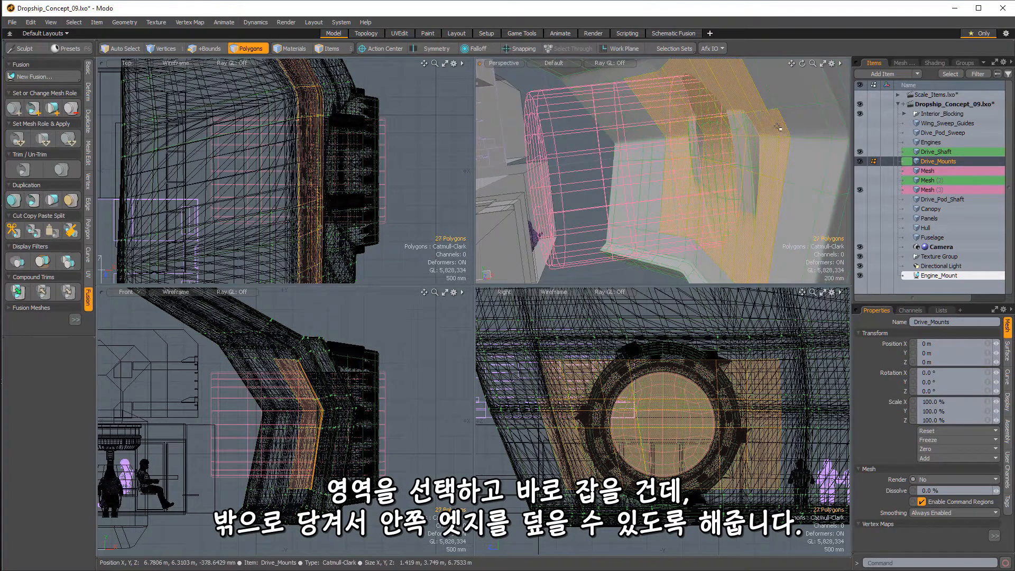
left_click_drag(766, 105, 680, 209, "alt")
Hide the Engine_Mount fusion item and switch the perspective view to a wireframe display
key("w")
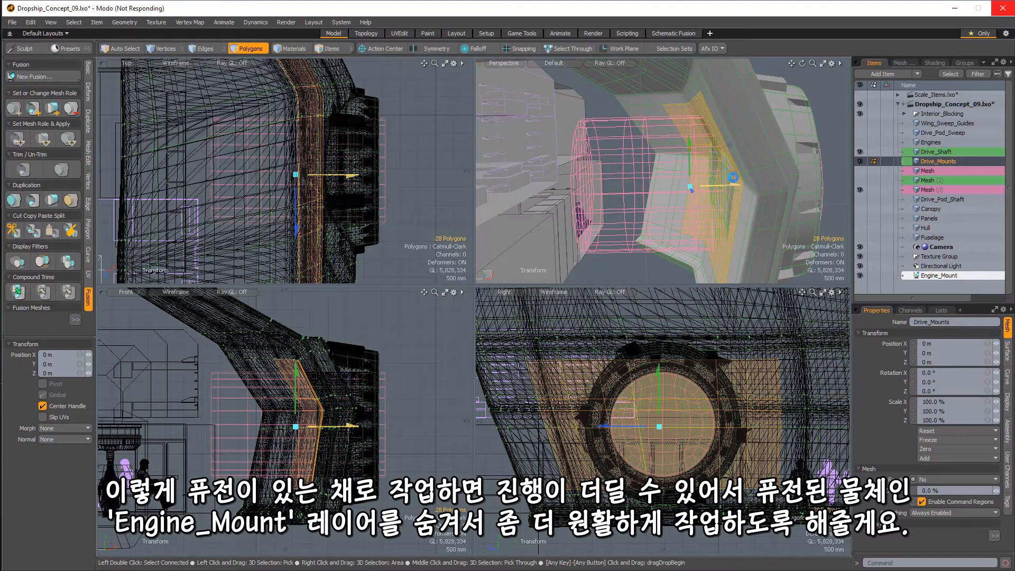
left_click(860, 276)
left_click_drag(703, 193, 680, 187, "alt")
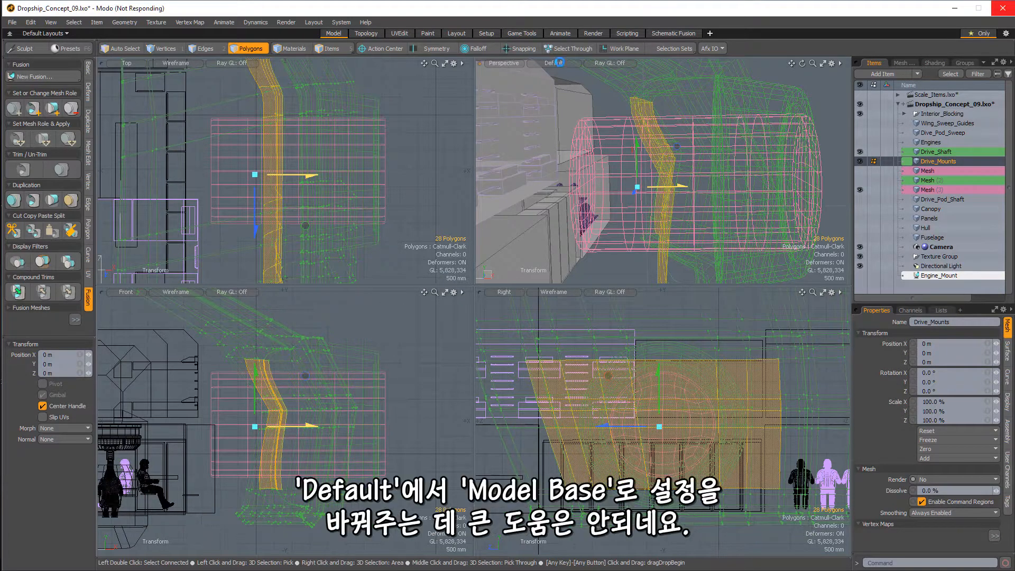
left_click(560, 62)
left_click(579, 175)
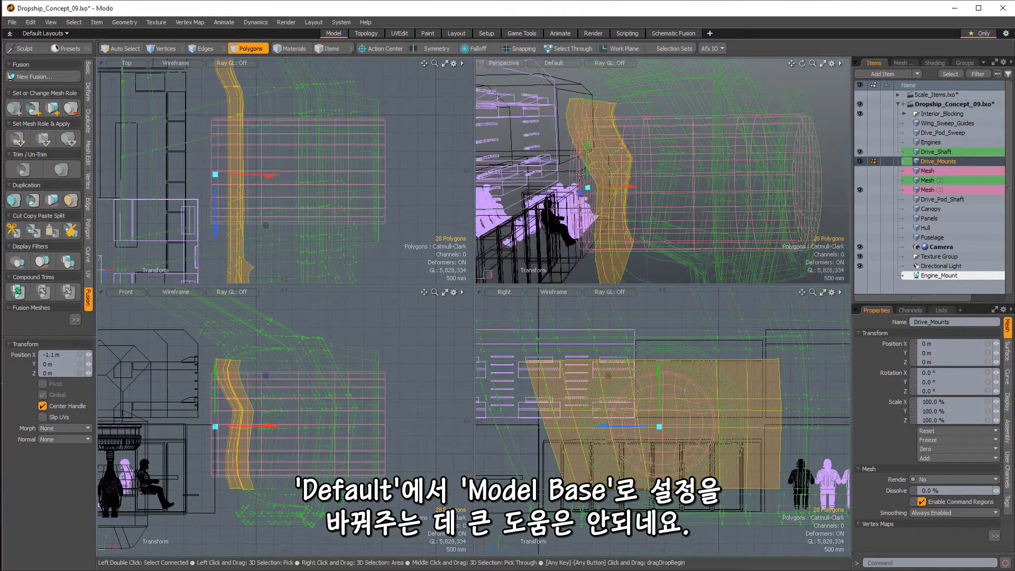
Move the selected inner polygons about -2 m along X and flatten them with an X scale of 0%
left_click_drag(636, 173, 654, 193, "alt")
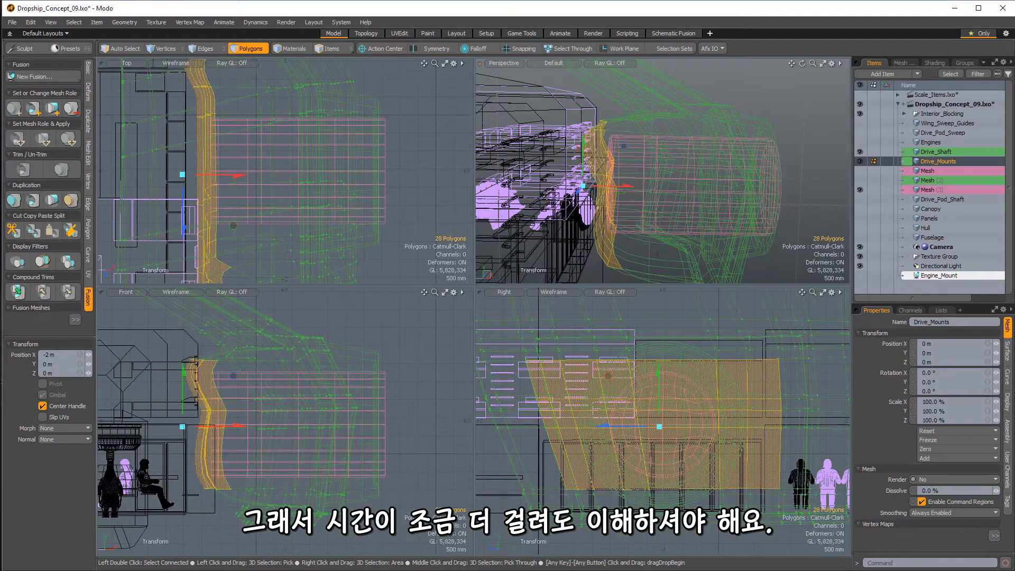
key("r")
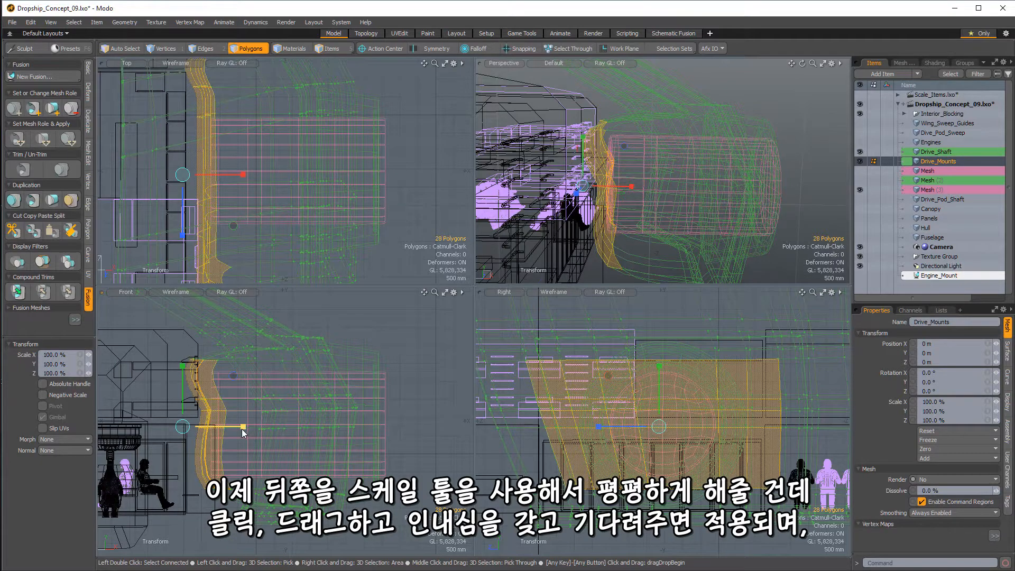
left_click_drag(244, 427, 239, 427)
left_click_drag(263, 411, 298, 412)
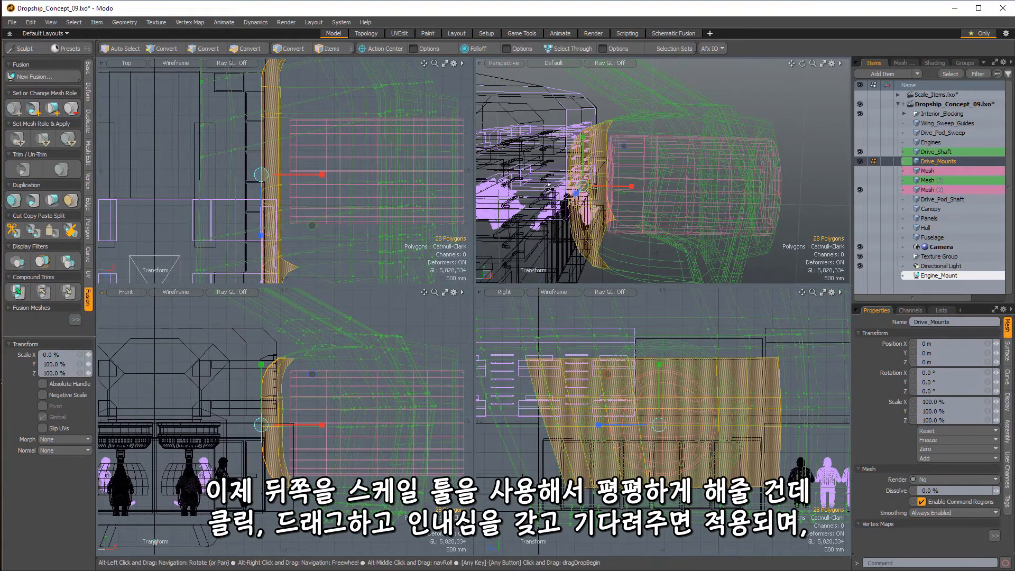
left_click_drag(597, 203, 629, 200, "alt")
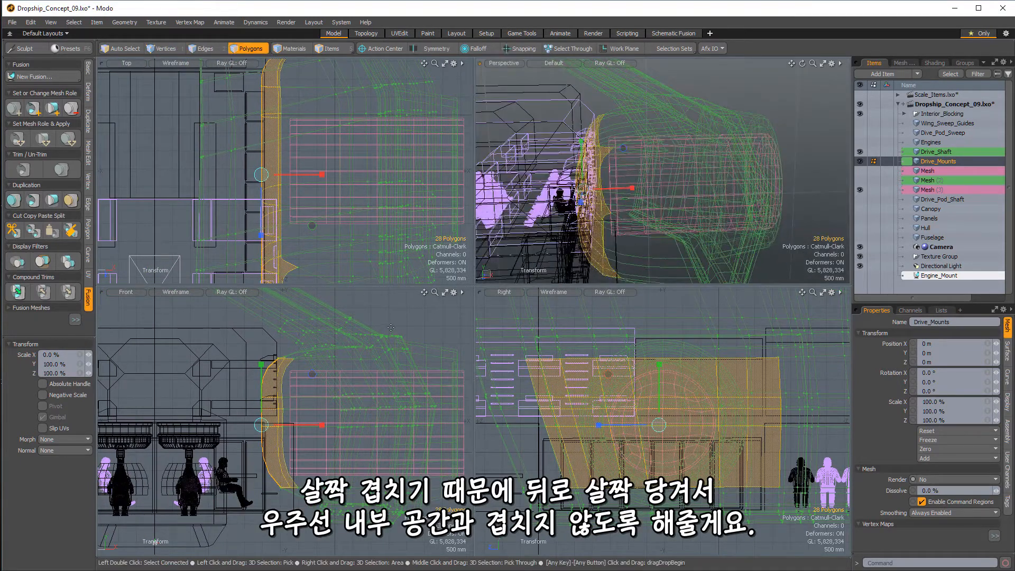
Pull the flattened polygons slightly back outward along X so they clear the ship's interior
key("w")
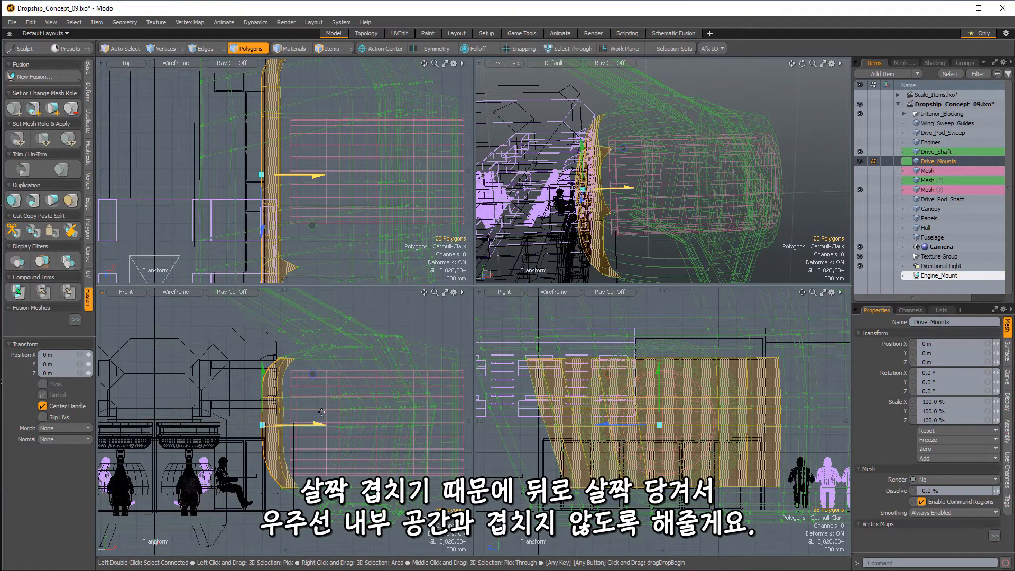
left_click_drag(321, 411, 343, 412)
key("space")
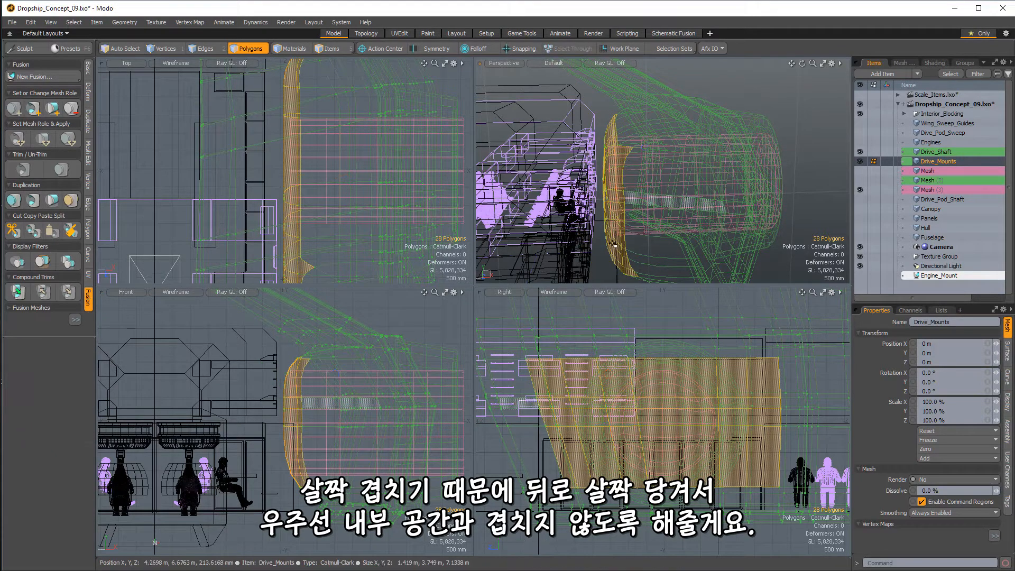
Add symmetric loop slices with a count of 2 through the bottom polygons of the extended Drive_Mounts section
left_click(645, 274)
left_click_drag(642, 236, 614, 174, "alt+shift")
left_click(640, 226, "shift")
left_click(613, 171)
left_click(610, 179, "shift")
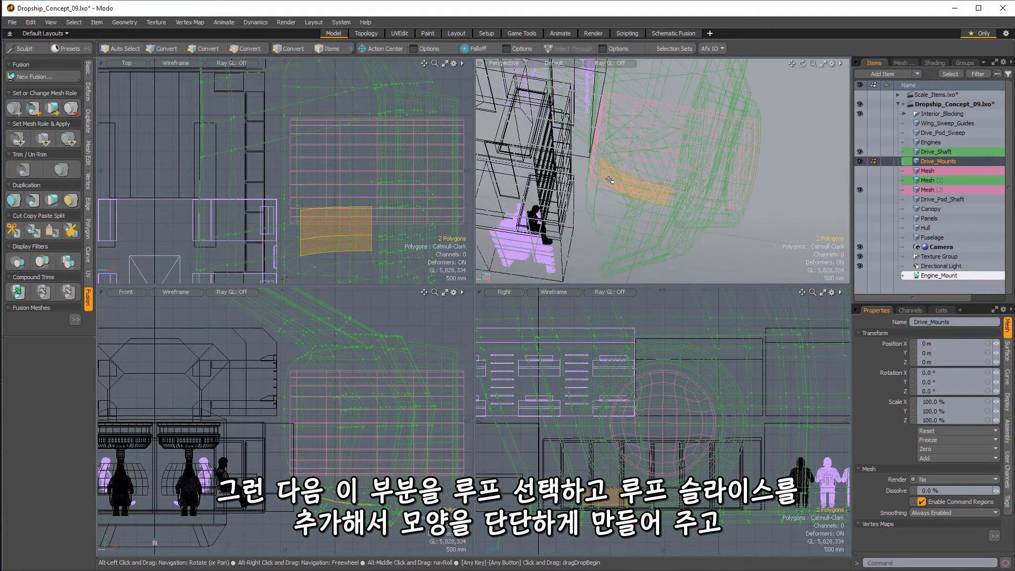
key("alt+c")
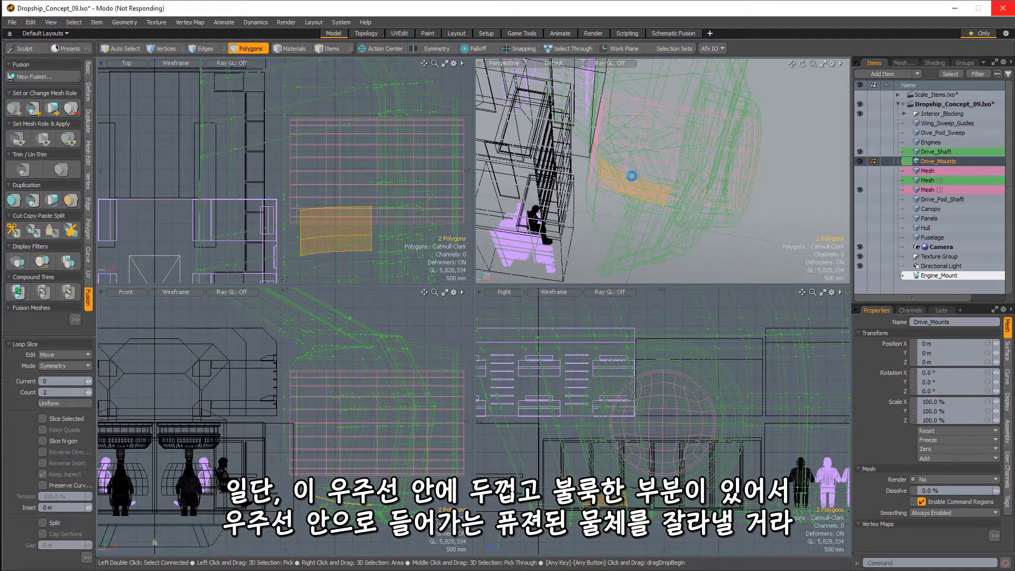
Add symmetric loop slices with a count of 2 through the upper polygons of the extended Drive_Mounts section and clear the selection
left_click_drag(630, 167, 644, 151, "alt")
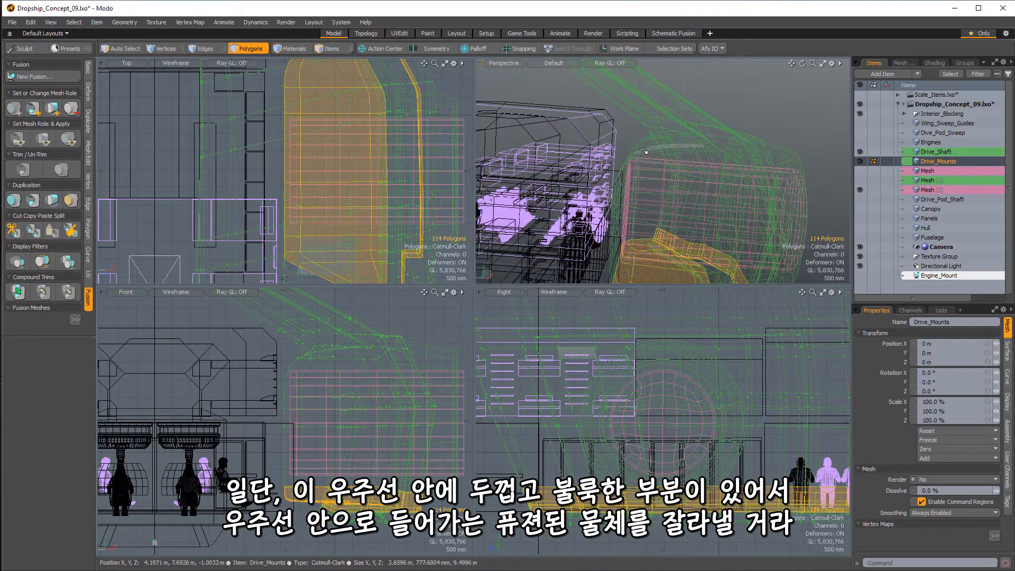
double_click(644, 151)
key("alt+c")
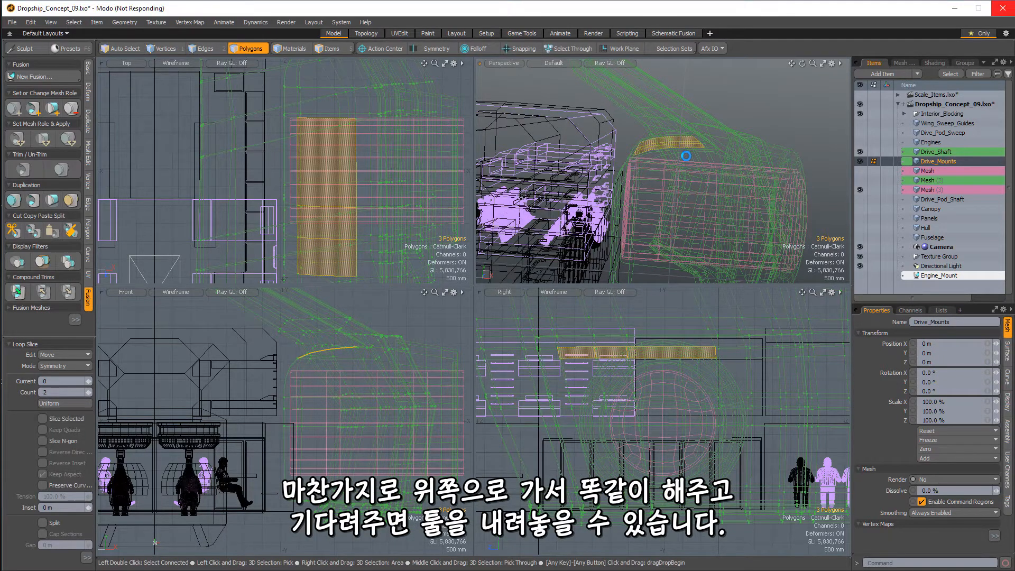
left_click_drag(682, 156, 587, 74, "alt")
key("space")
left_click(728, 135)
Switch the perspective view to the Model Fusion display and show the Engine_Mount fusion item
left_click(564, 63)
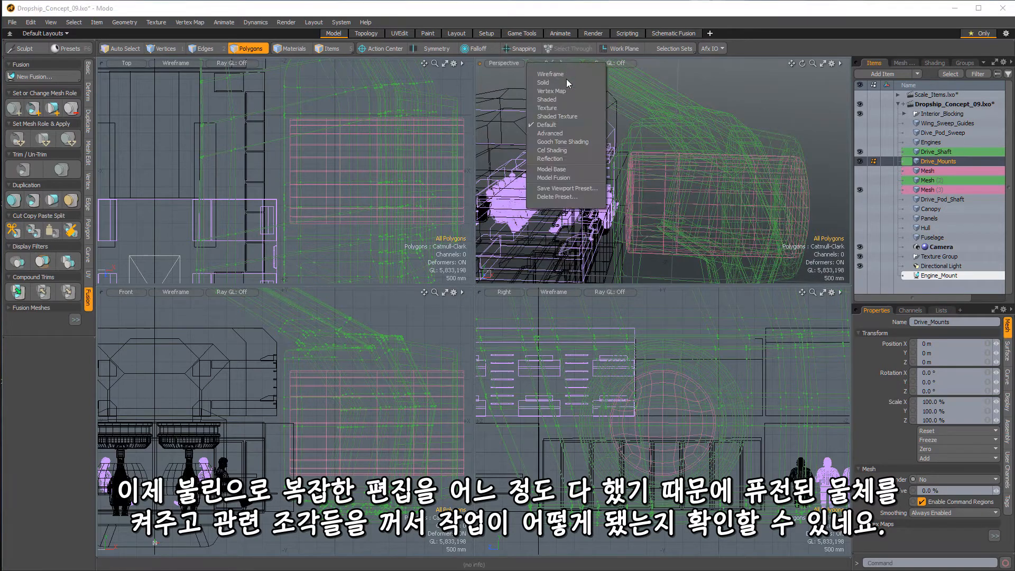
left_click(563, 178)
left_click(859, 276)
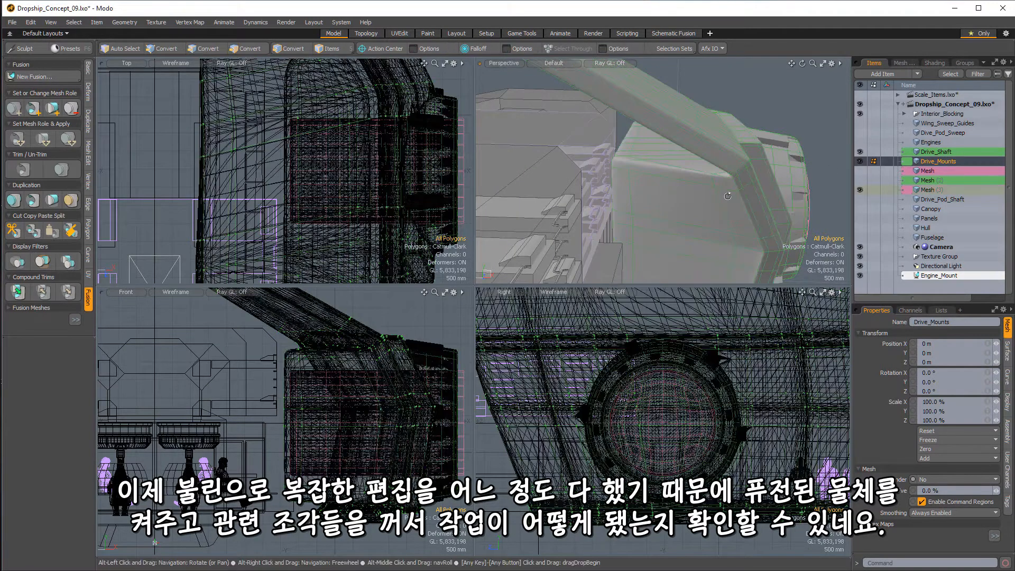
left_click_drag(634, 164, 586, 158, "alt")
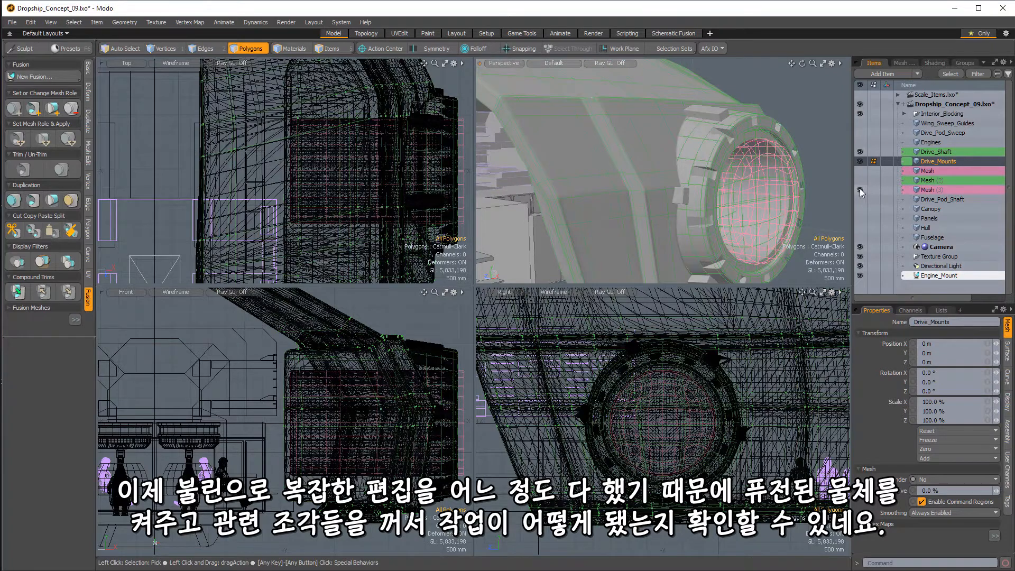
Hide the Mesh (3), Drive_Mounts and Drive_Shaft source meshes so only the fused result is displayed
left_click(859, 190)
left_click(859, 161)
left_click(860, 152)
left_click_drag(750, 175, 730, 182, "alt")
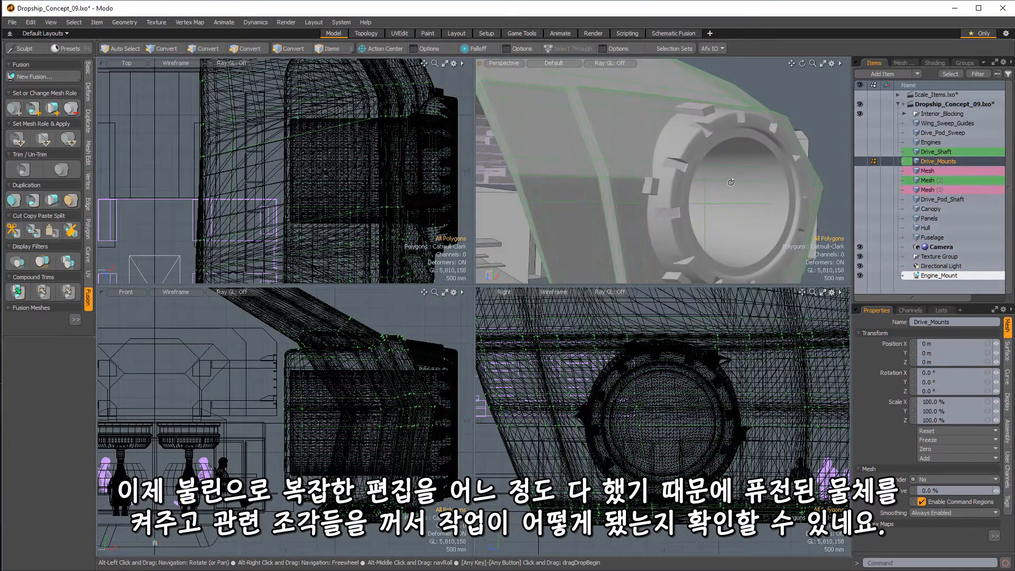
Clear the item selection and examine the fused Engine_Mount housing and its shaft bore from several angles
left_click(937, 275)
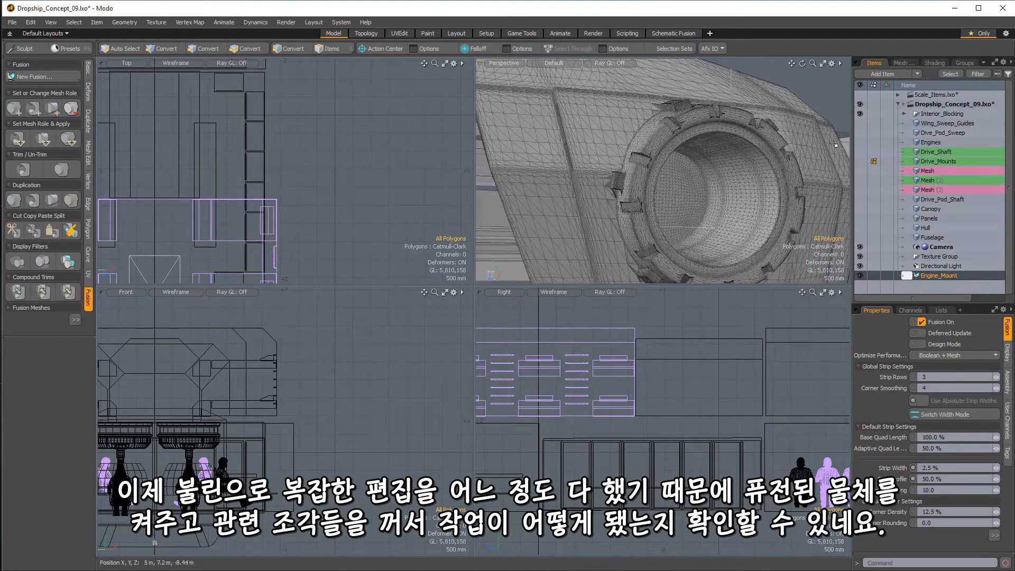
key("5")
left_click(831, 95)
left_click_drag(761, 111, 615, 105, "alt")
scroll(703, 119, "down", 3)
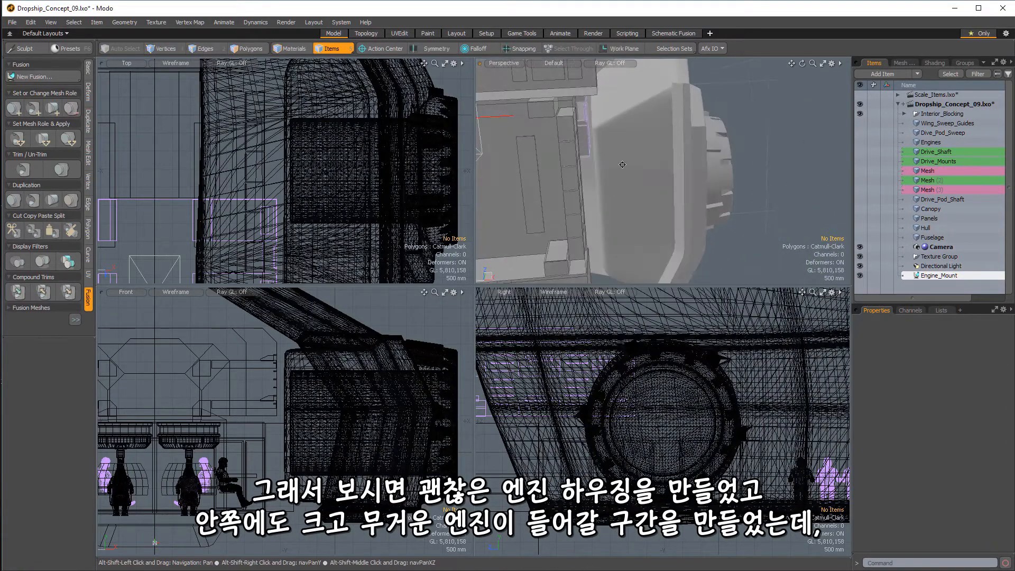
left_click_drag(622, 165, 658, 188, "alt")
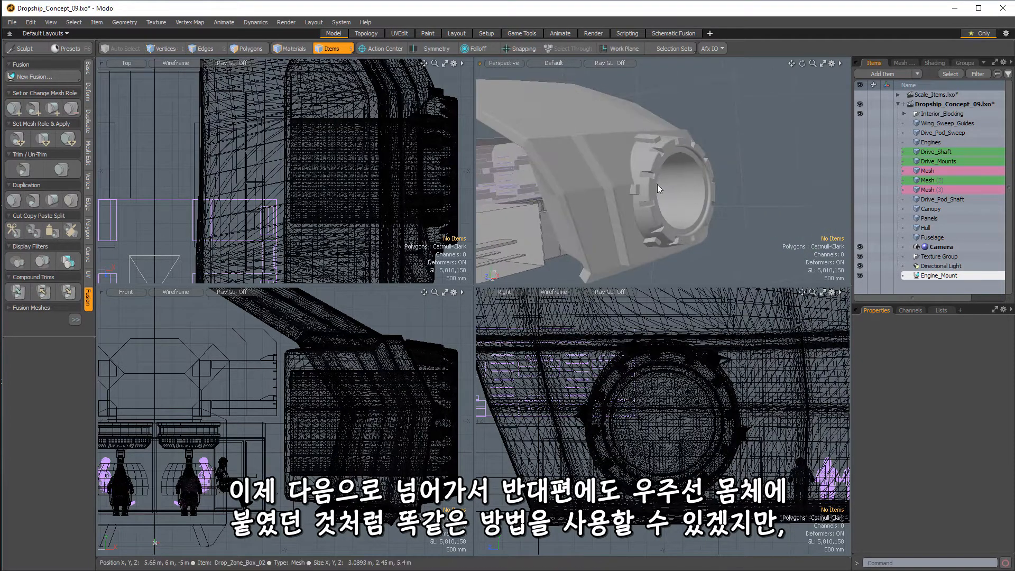
left_click_drag(704, 155, 652, 153, "alt")
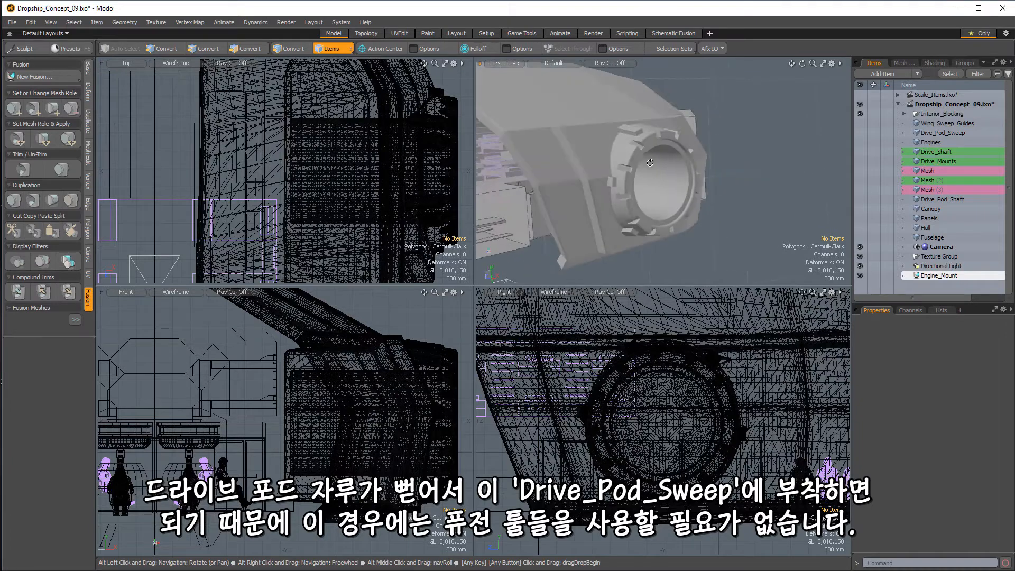
Select and show the Drive_Pod_Shaft mesh and make the Dive_Pod_Sweep mesh visible beside the engine mount
left_click(931, 201)
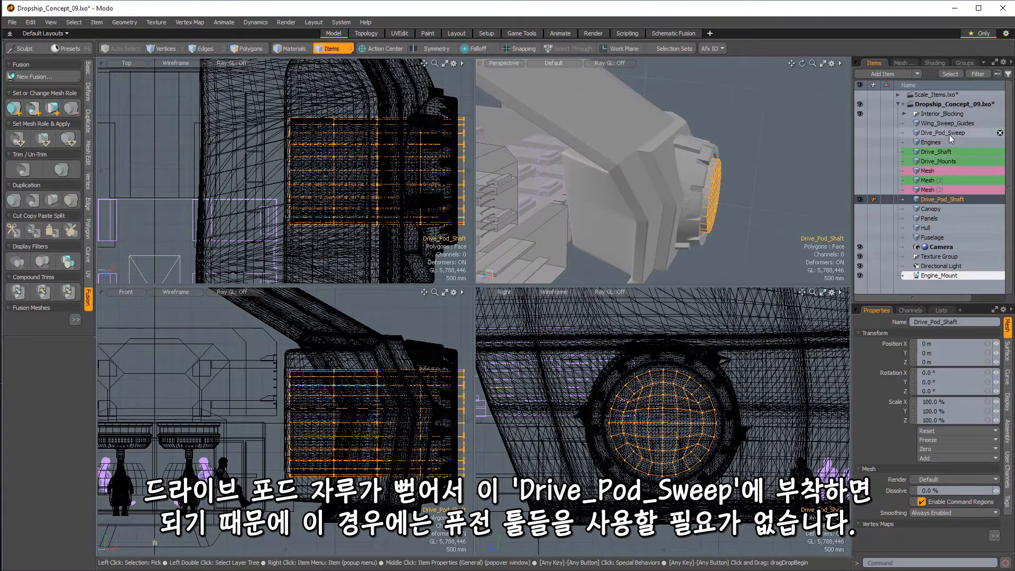
left_click_drag(797, 169, 798, 143, "alt")
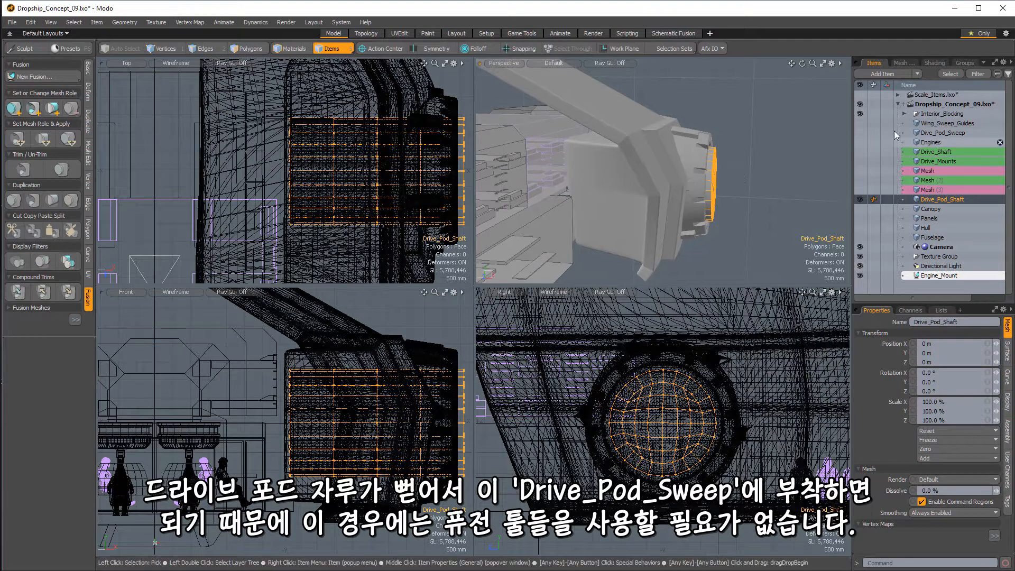
left_click(858, 132)
mouse_move(687, 201)
left_mouse_down("alt")
mouse_move(711, 195)
mouse_move(720, 173)
mouse_move(753, 176)
mouse_move(686, 186)
left_mouse_up("alt")
Select all polygons of the Drive_Pod_Shaft and position the cylinder along X so its inner end sits deep inside the housing
key("3")
double_click(714, 194)
key("w")
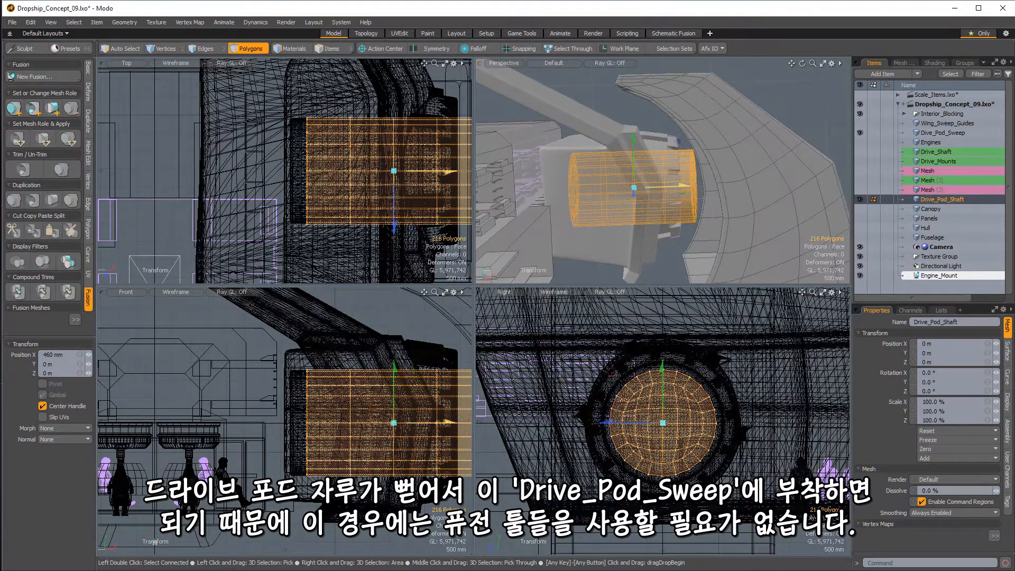
key("ctrl+z")
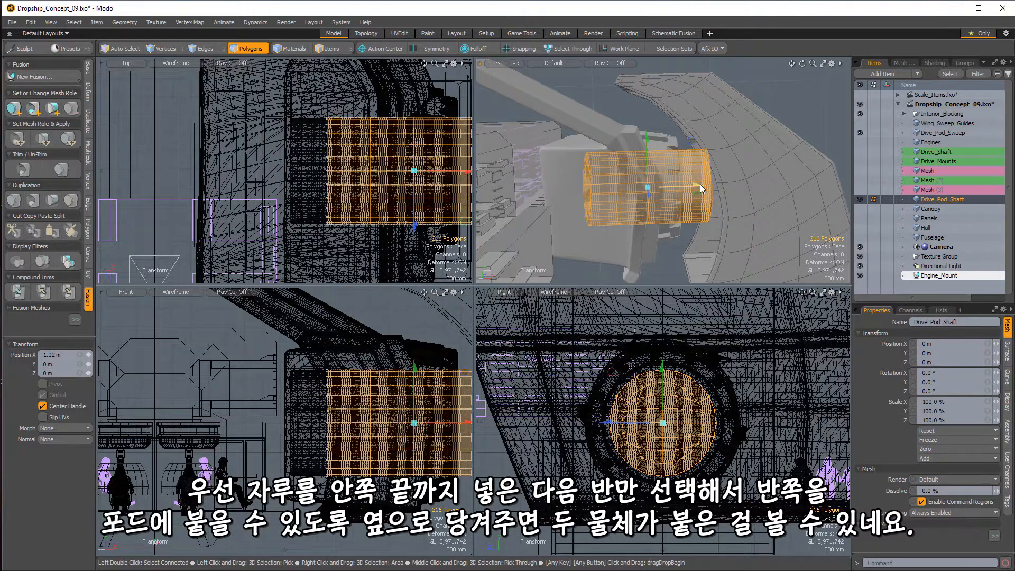
left_click_drag(702, 189, 681, 187)
key("space")
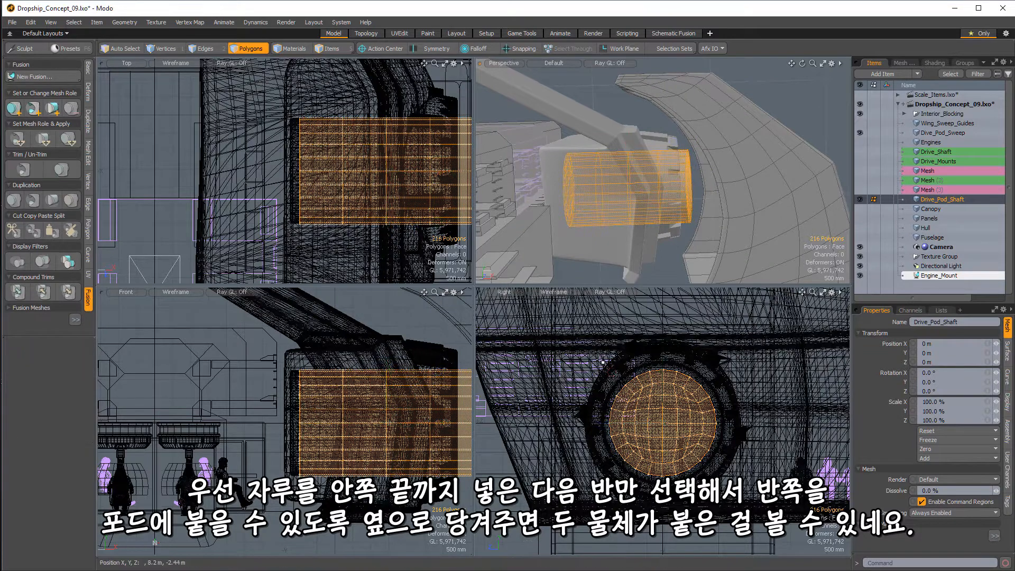
Lasso the outer half of the shaft's polygons and stretch it outward along X until it reaches the drive pod
scroll(379, 364, "down", 3)
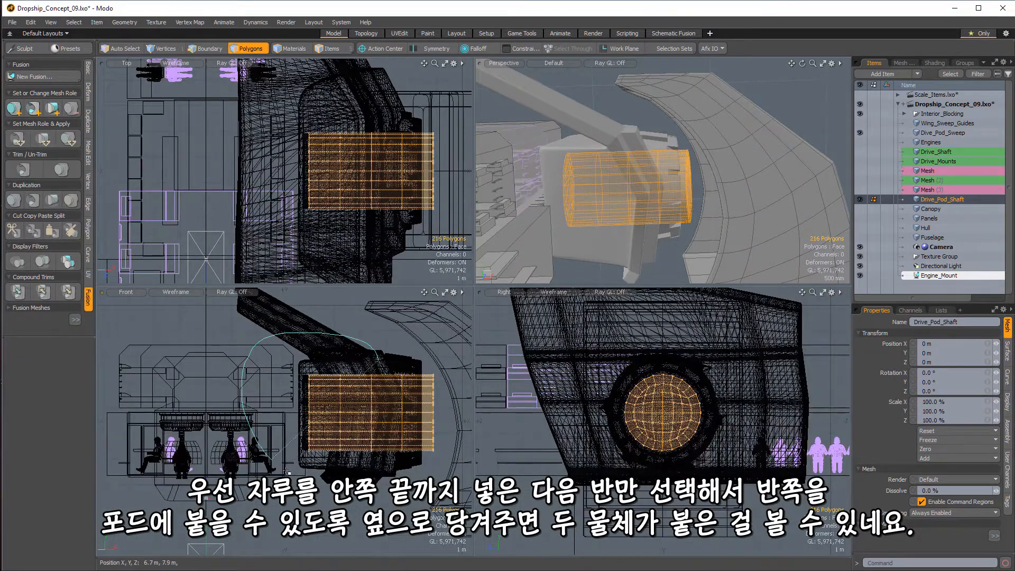
right_click_drag(383, 489, 379, 476, "ctrl")
key("w")
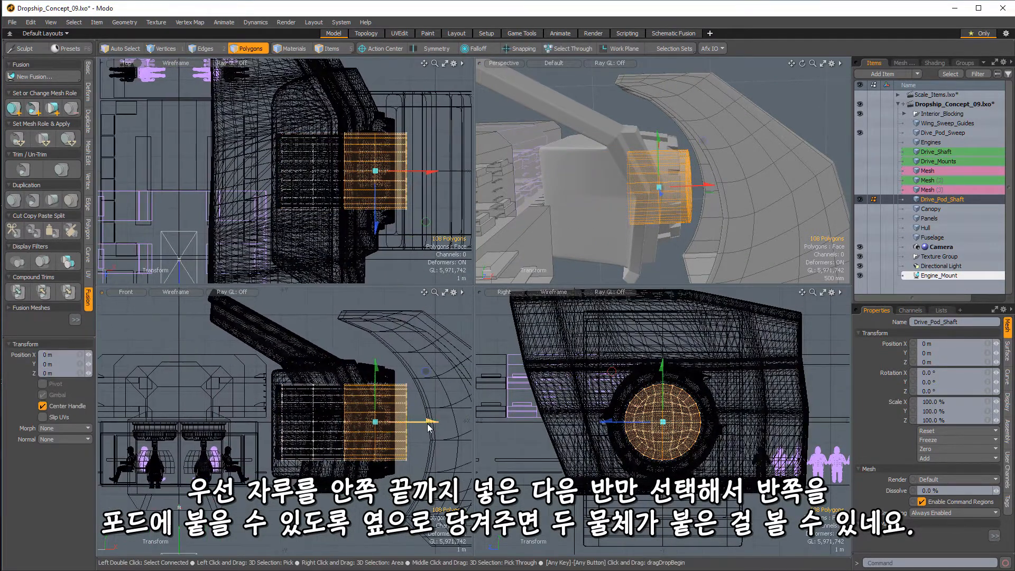
left_click_drag(447, 421, 489, 421)
mouse_move(687, 201)
left_mouse_down("alt")
mouse_move(730, 202)
mouse_move(703, 207)
left_mouse_up("alt")
key("space")
Select the Drive_Pod_Shaft and Dive_Pod_Sweep items together and activate the move transform for both
key("5")
left_click(722, 205)
left_click(356, 391, "shift")
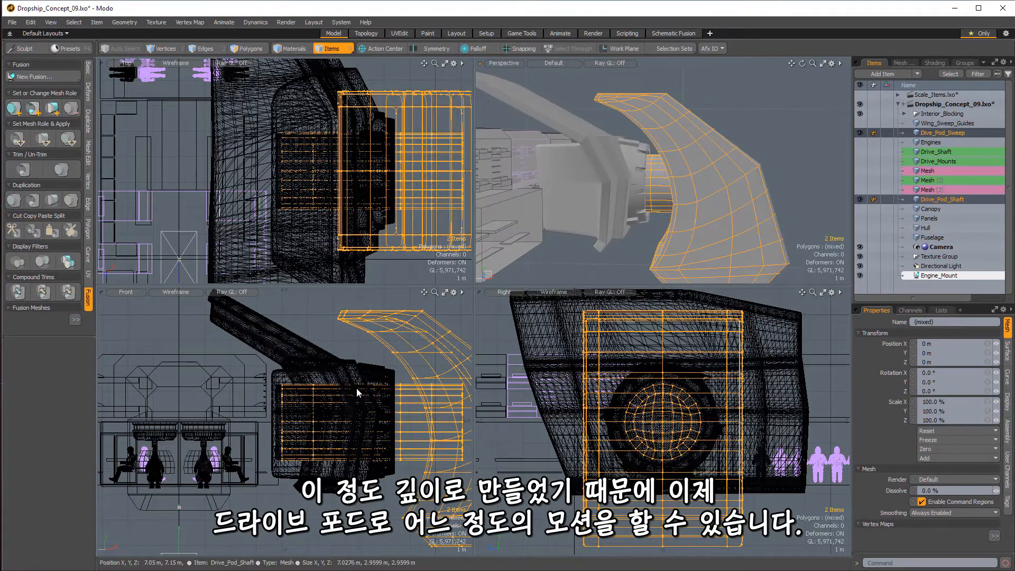
key("w")
scroll(424, 411, "down", 3)
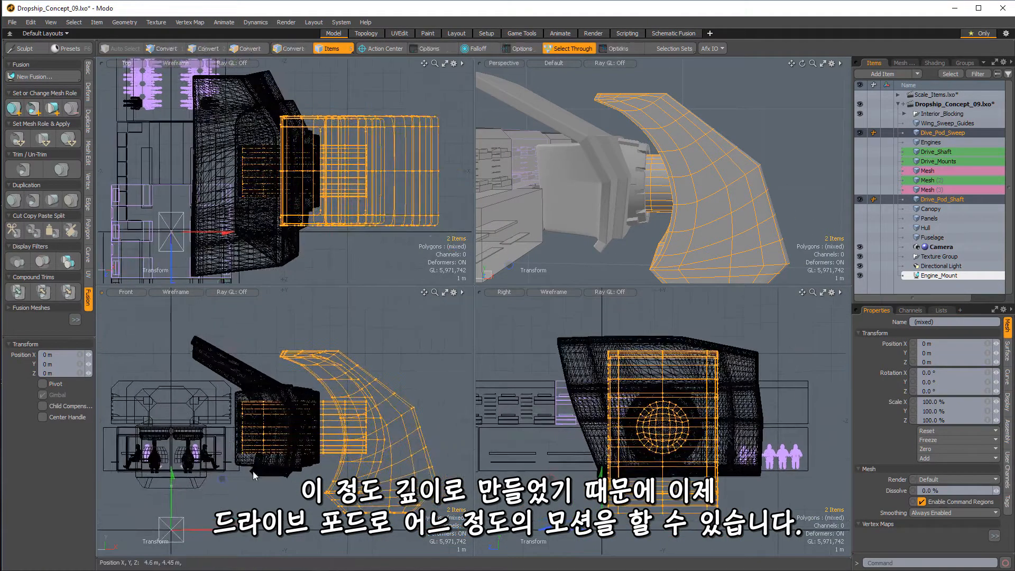
Try sliding the drive pod and its shaft together about 3.1 m outward along X, and undo the move
left_click_drag(226, 529, 282, 529)
left_click_drag(636, 139, 637, 183, "alt")
mouse_move(281, 530)
left_mouse_down()
mouse_move(265, 530)
mouse_move(279, 531)
left_mouse_up()
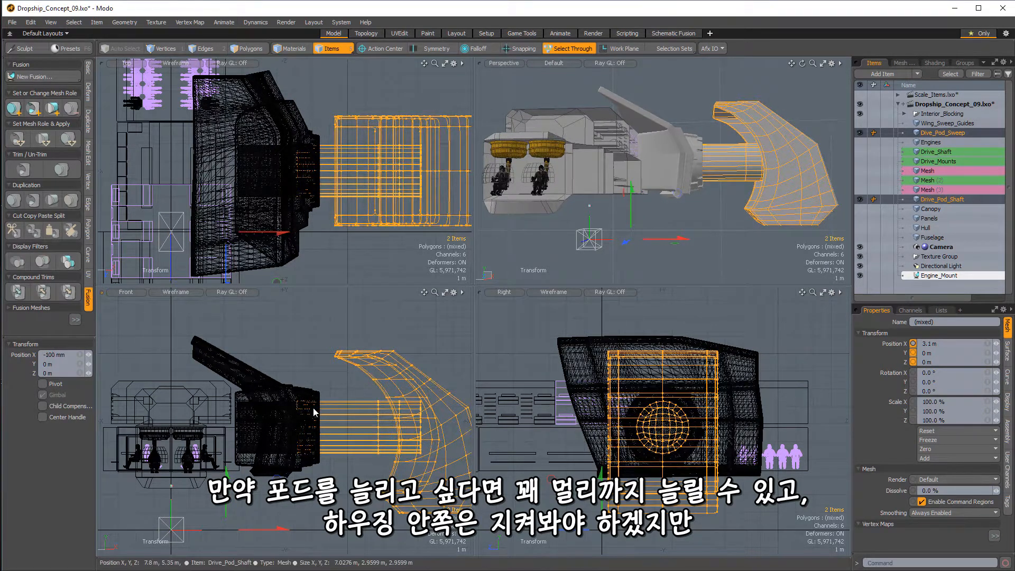
left_click_drag(726, 132, 657, 153, "alt")
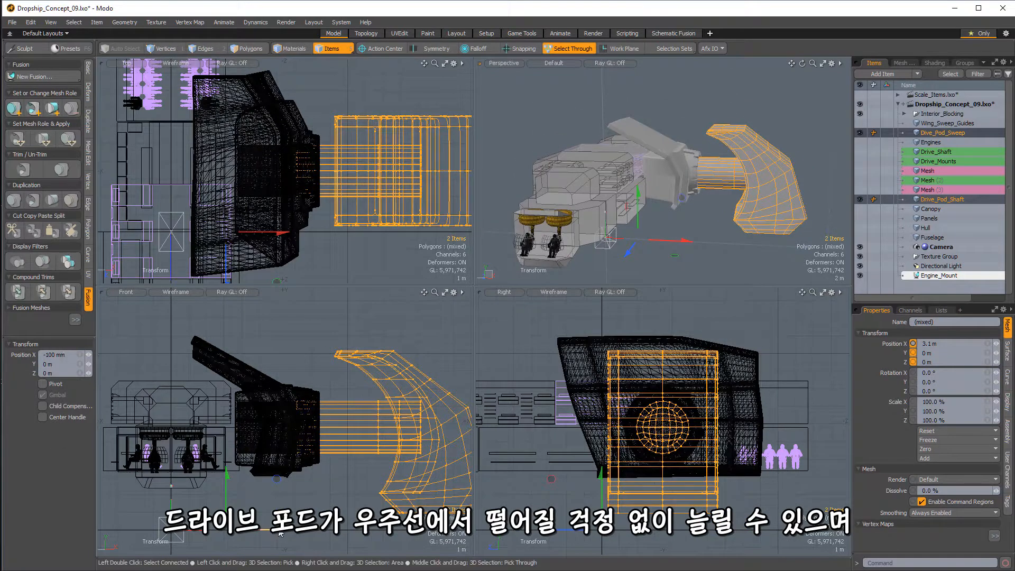
key("ctrl+z")
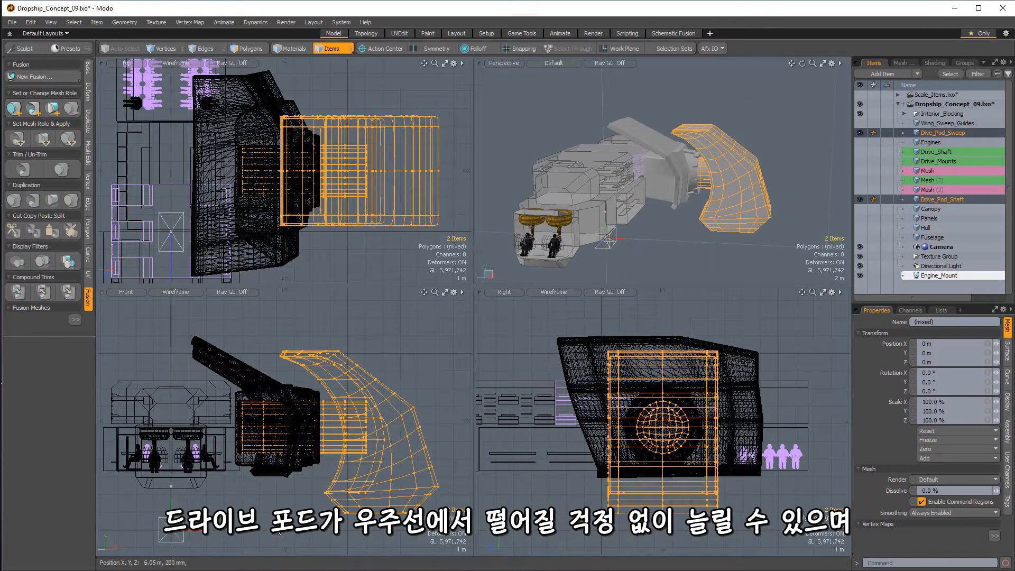
Move the drive pod and shaft items together 3 m outward along X to extend them from the housing
key("y")
left_click_drag(226, 530, 279, 530)
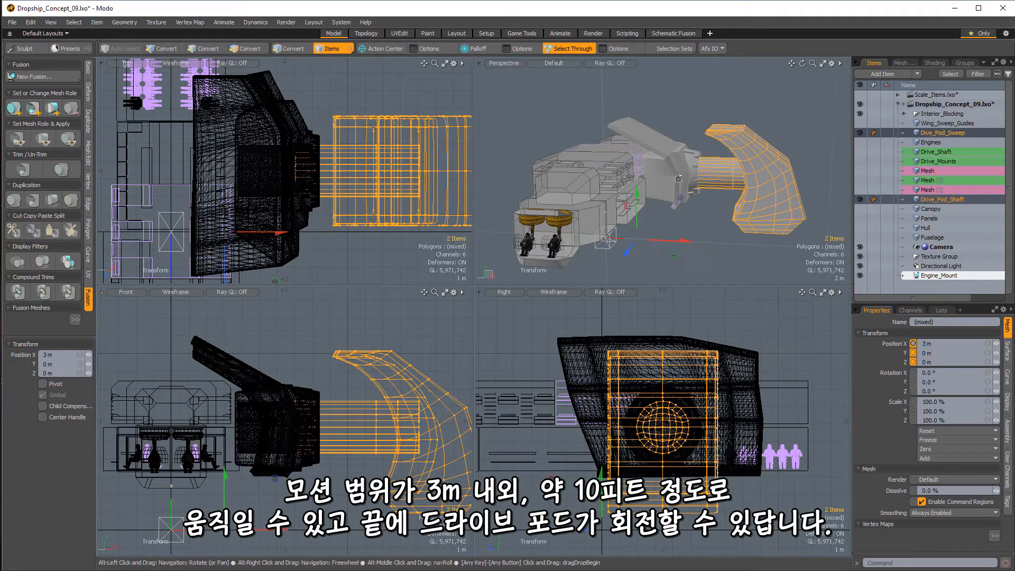
left_click_drag(677, 164, 739, 139, "alt")
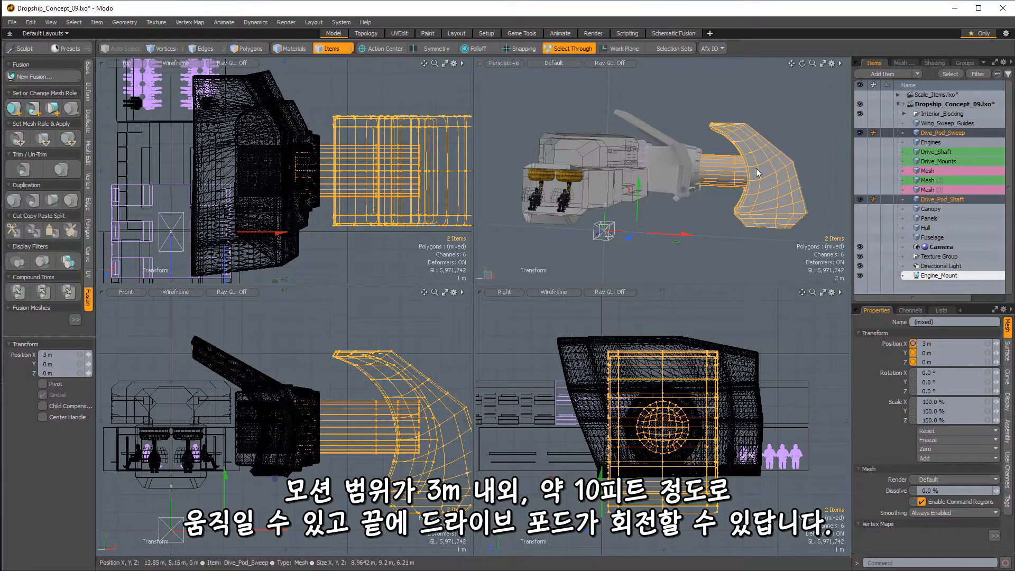
Examine the dropship with its extended drive pod from several angles and distances
left_click_drag(759, 173, 634, 175, "alt")
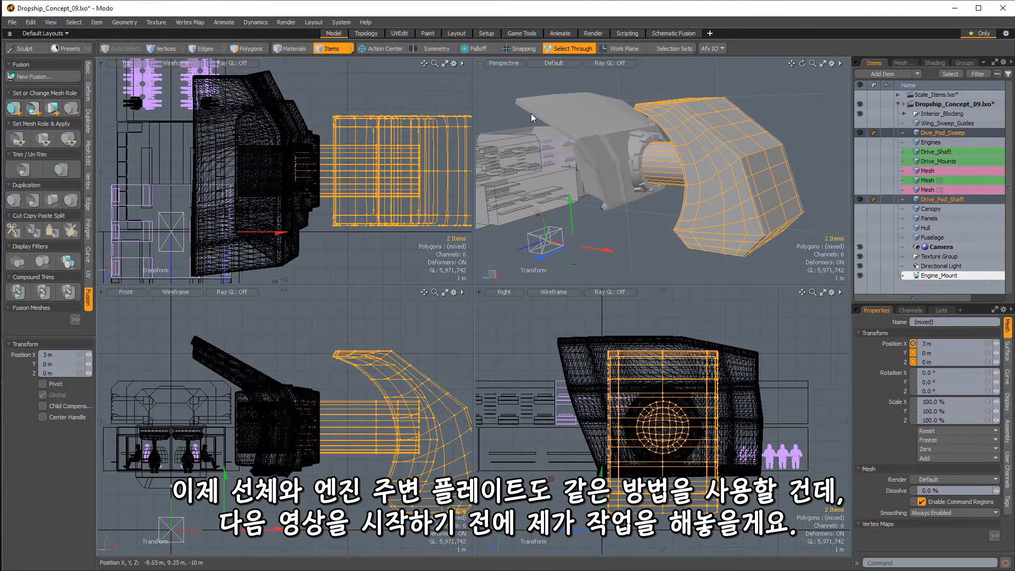
left_click_drag(665, 233, 687, 181, "alt")
scroll(788, 147, "down", 3)
key("alt")
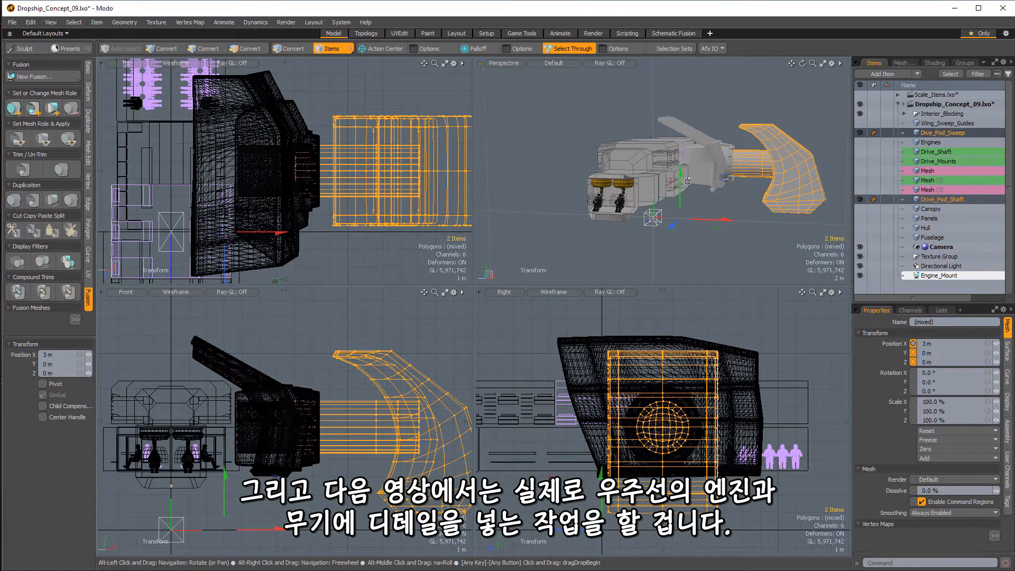
left_click_drag(741, 180, 695, 175, "alt")
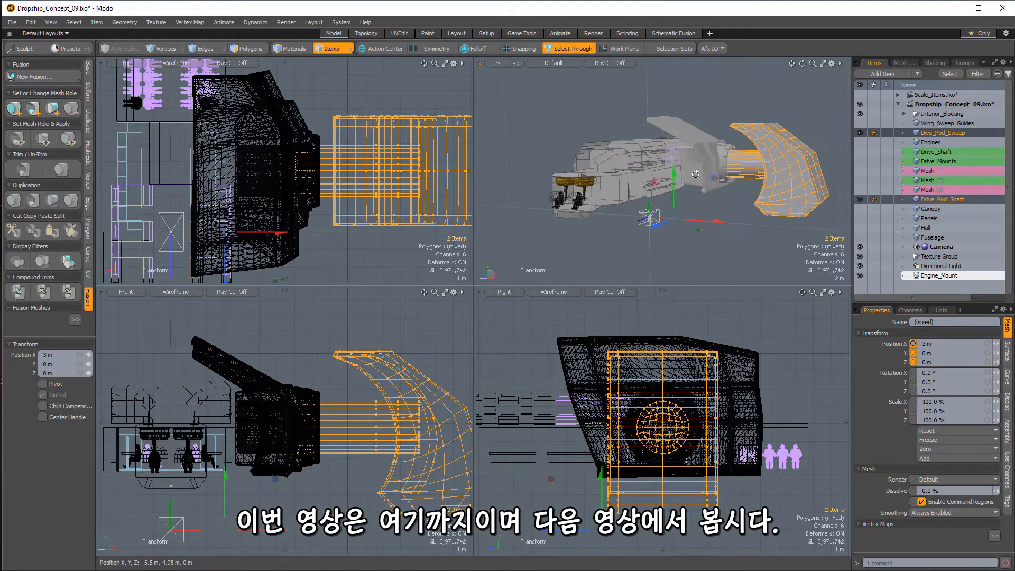